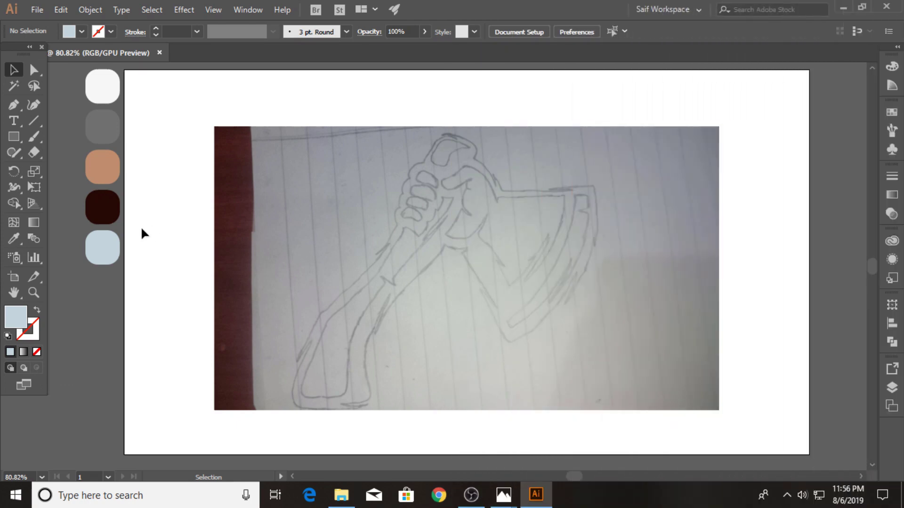
Zoom in on the bottom of the axe handle and switch to the Pen tool.
click(34, 293)
drag(298, 388, 535, 329)
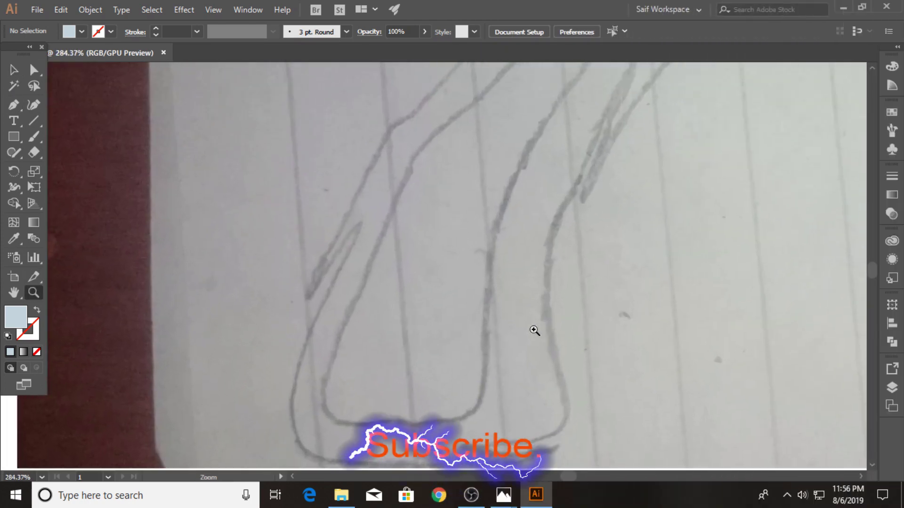
click(16, 108)
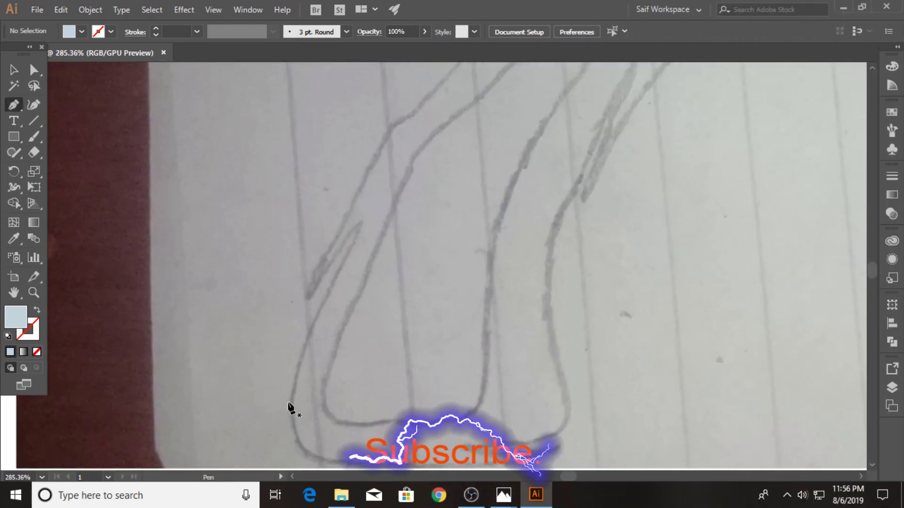
Start a light-blue path at the handle's bottom, curving up its left edge.
click(299, 362)
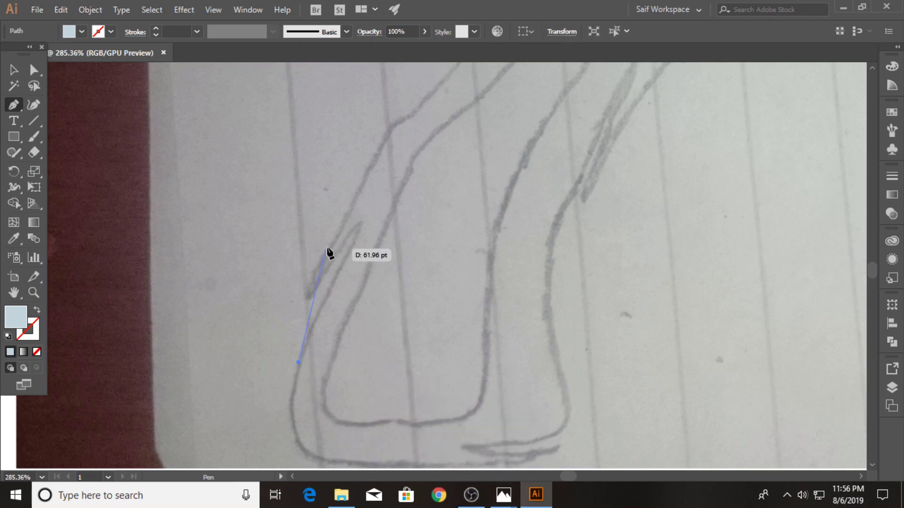
click(362, 220)
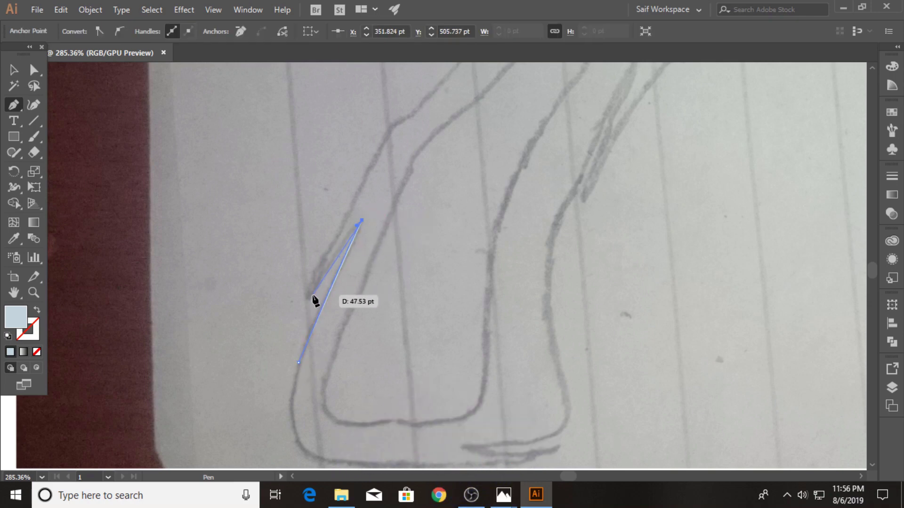
drag(308, 298, 302, 314)
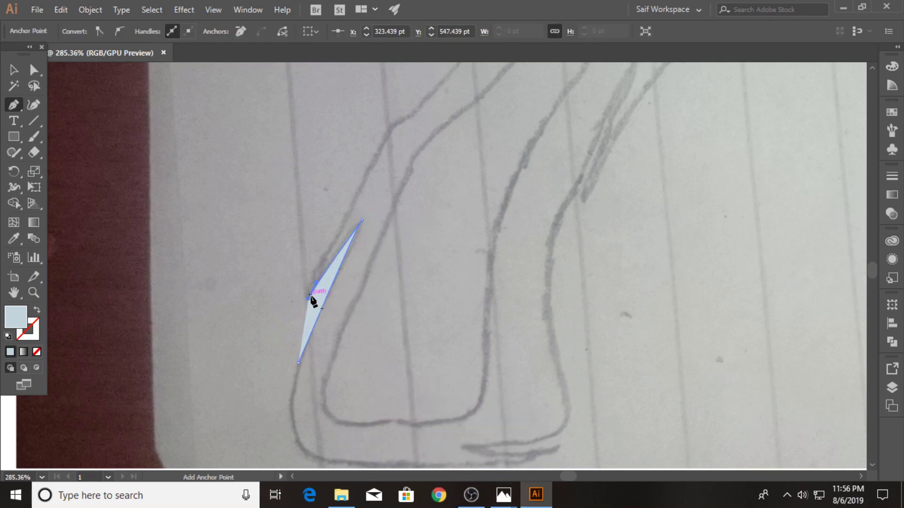
mouse_move(400, 112)
mouse_down()
mouse_move(410, 117)
mouse_move(375, 206)
mouse_move(405, 187)
mouse_move(324, 314)
mouse_up()
scroll(418, 113, up, 3)
drag(447, 171, 452, 157)
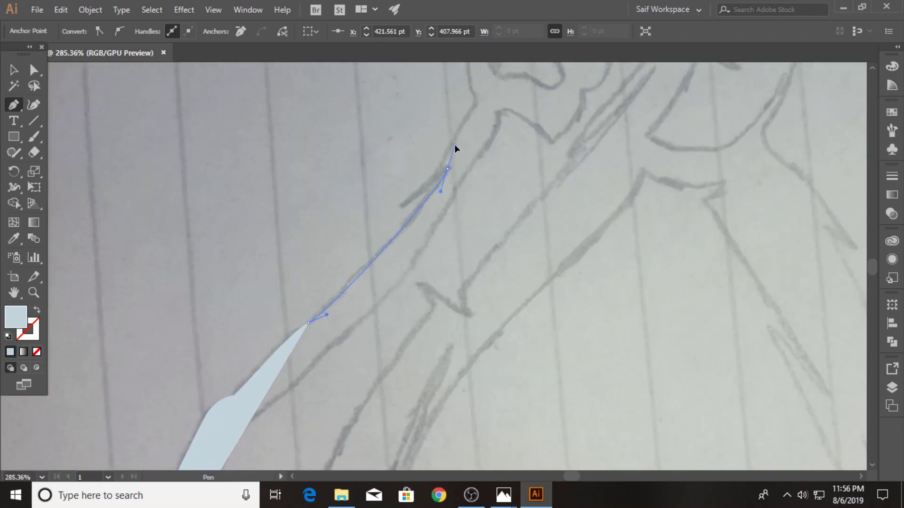
click(447, 168)
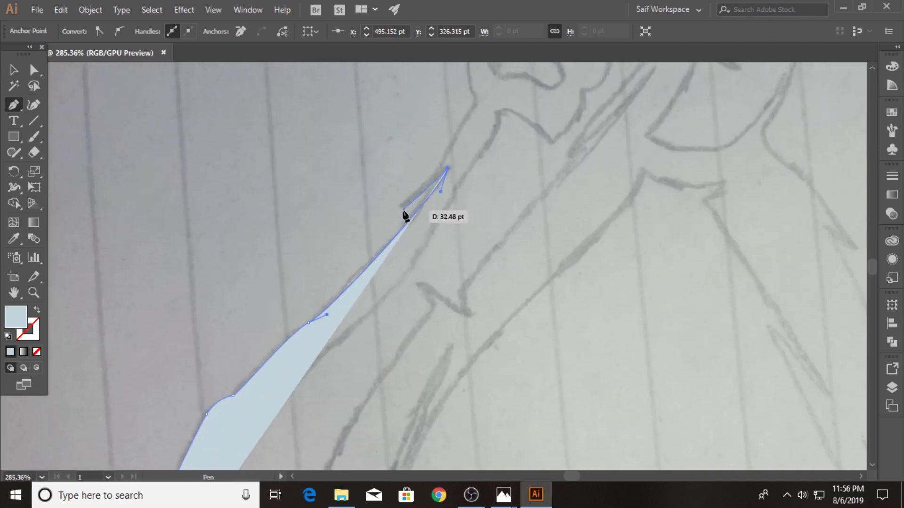
Continue the outline to where the handle meets the hand and around the lowest finger.
drag(399, 210, 209, 381)
click(327, 287)
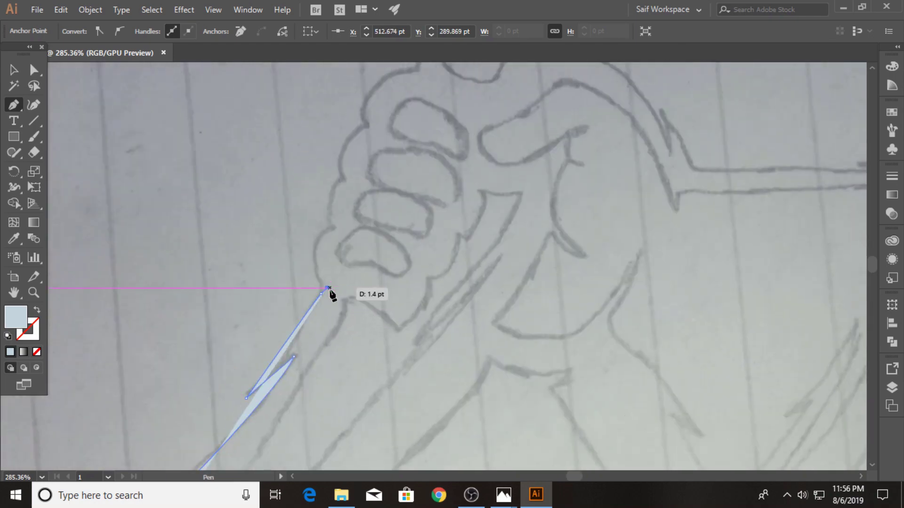
drag(333, 227, 346, 228)
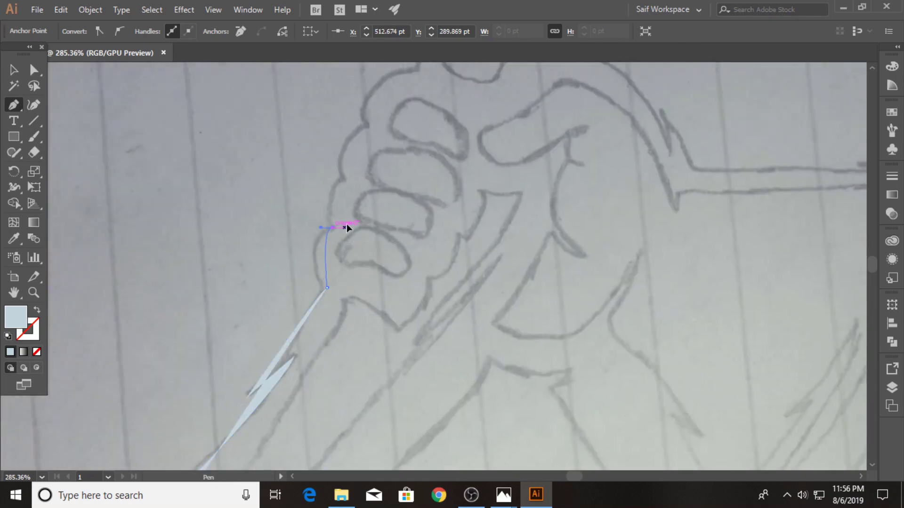
scroll(343, 232, up, 3)
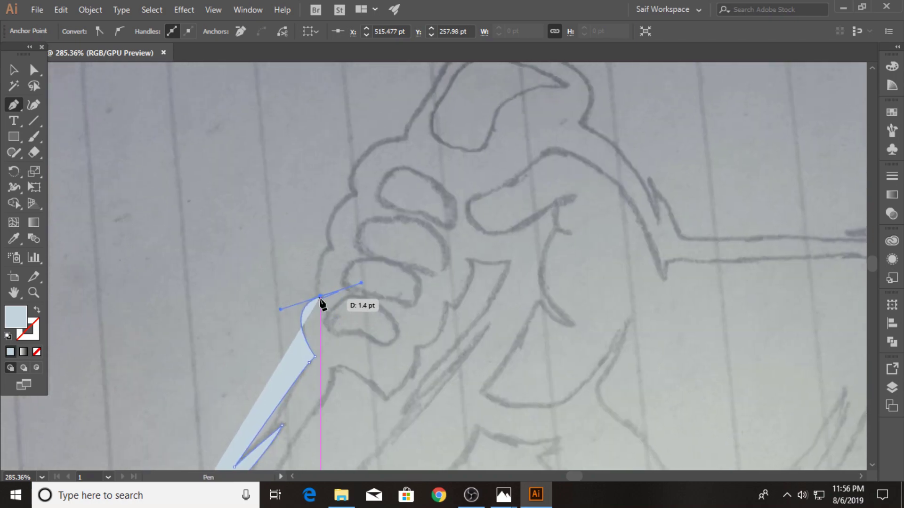
mouse_move(332, 248)
mouse_down()
mouse_move(357, 240)
mouse_move(354, 193)
mouse_move(400, 186)
mouse_up()
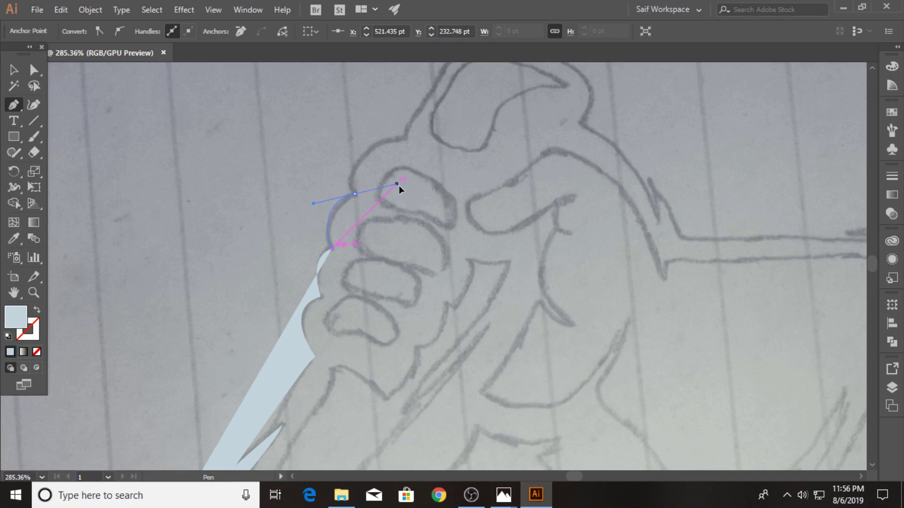
Curve the outline over the knuckles and across the top of the hand.
scroll(320, 282, up, 5)
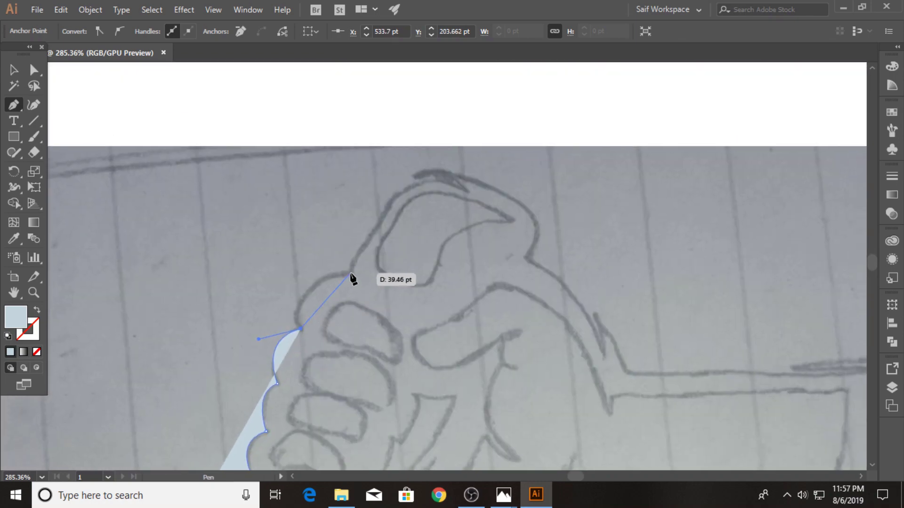
drag(350, 272, 424, 257)
scroll(414, 259, up, 3)
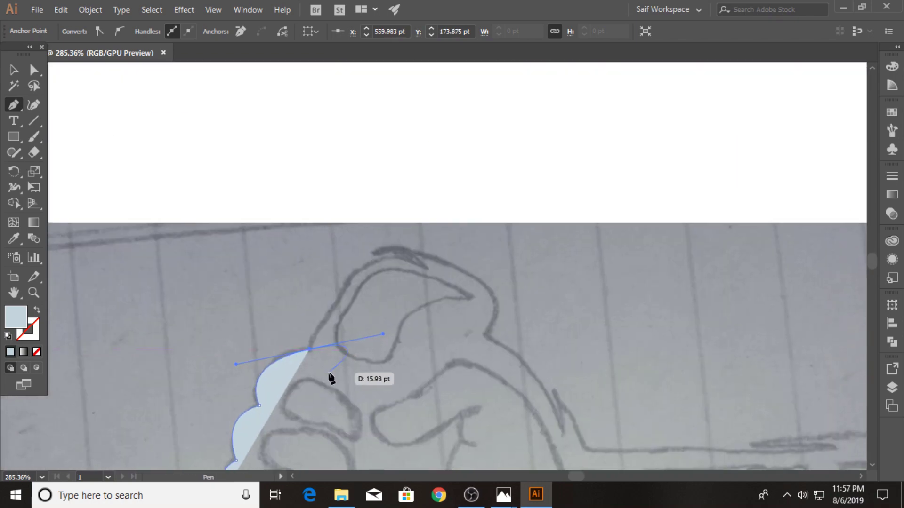
drag(317, 350, 313, 352)
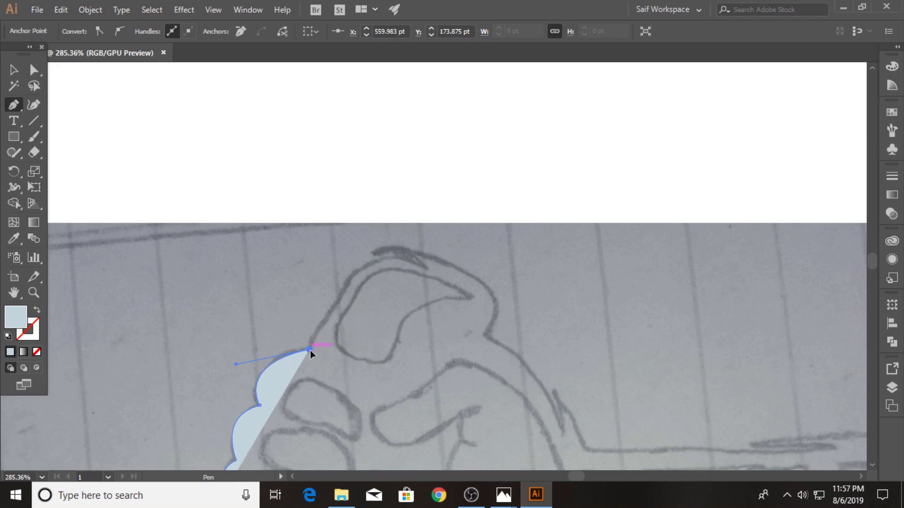
click(344, 294)
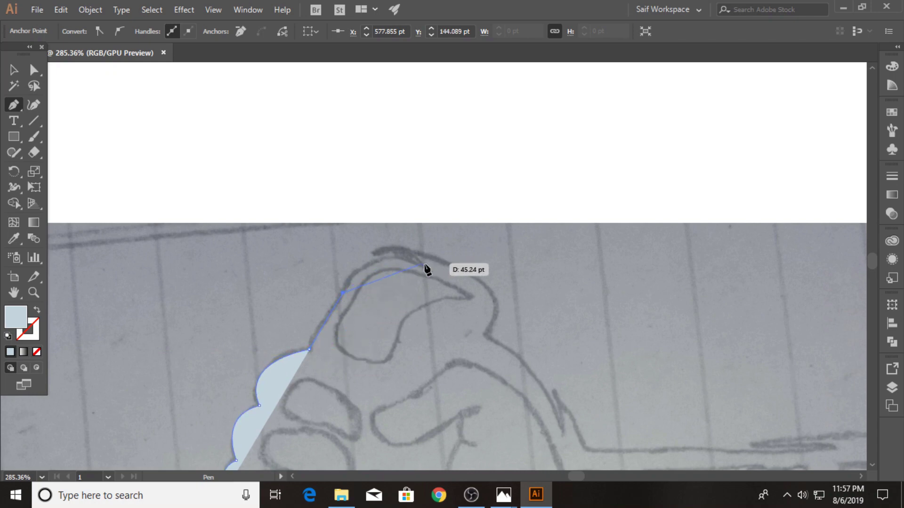
drag(496, 297, 497, 299)
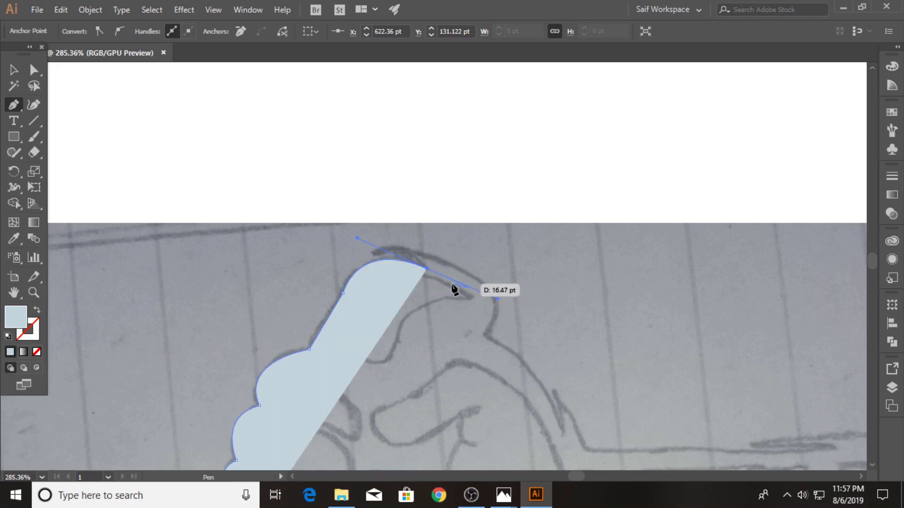
drag(372, 255, 346, 264)
click(371, 256)
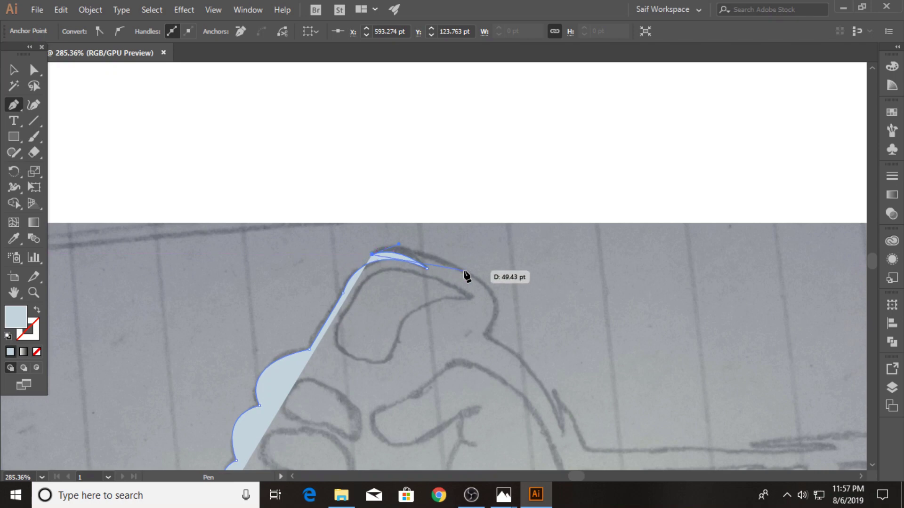
Bend the path around the thumb tip and knuckle edge to where the hand meets the handle.
drag(460, 272, 522, 313)
click(487, 336)
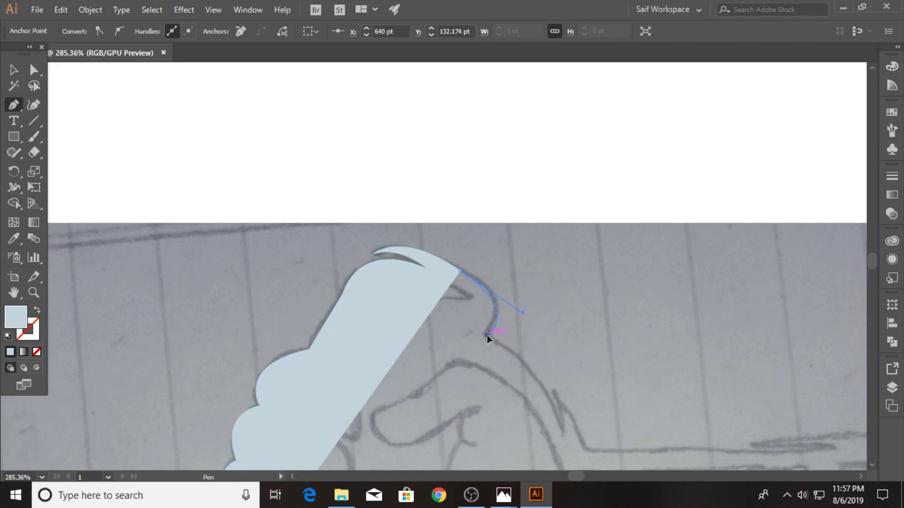
drag(487, 336, 481, 347)
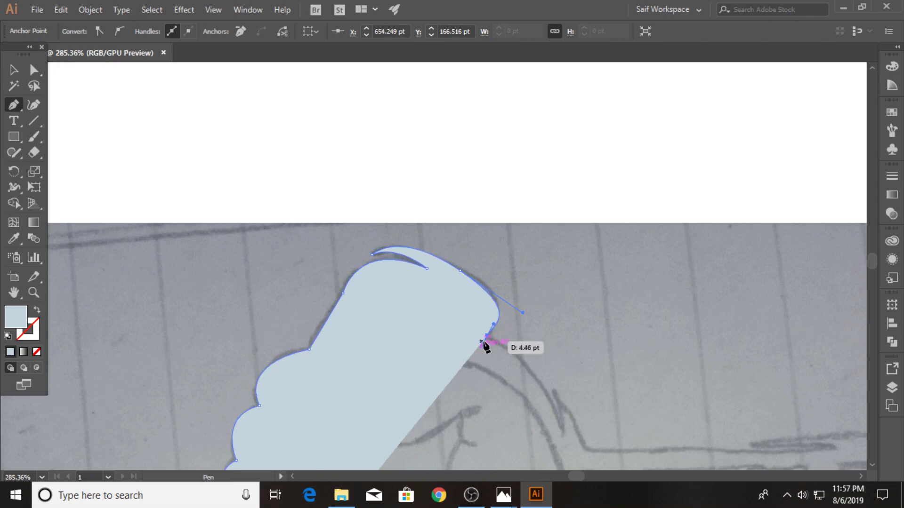
drag(491, 402, 395, 286)
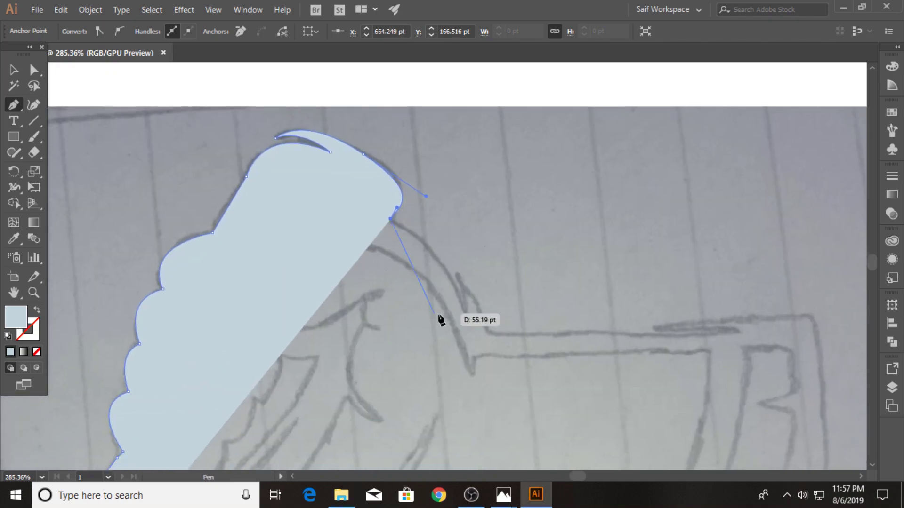
click(465, 320)
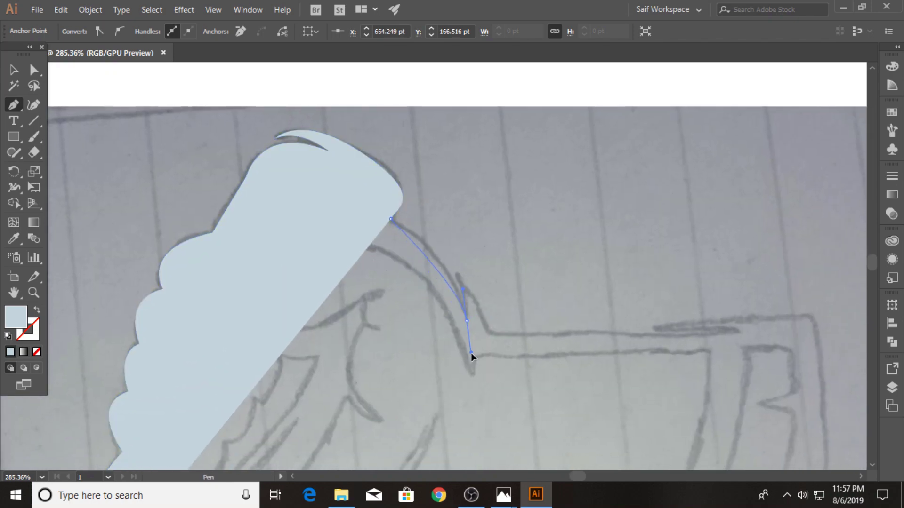
click(466, 320)
mouse_move(447, 263)
mouse_down()
mouse_move(490, 332)
mouse_move(483, 324)
mouse_move(571, 338)
mouse_up()
Extend the outline along the handle's top edge to a corner at its right end.
click(601, 334)
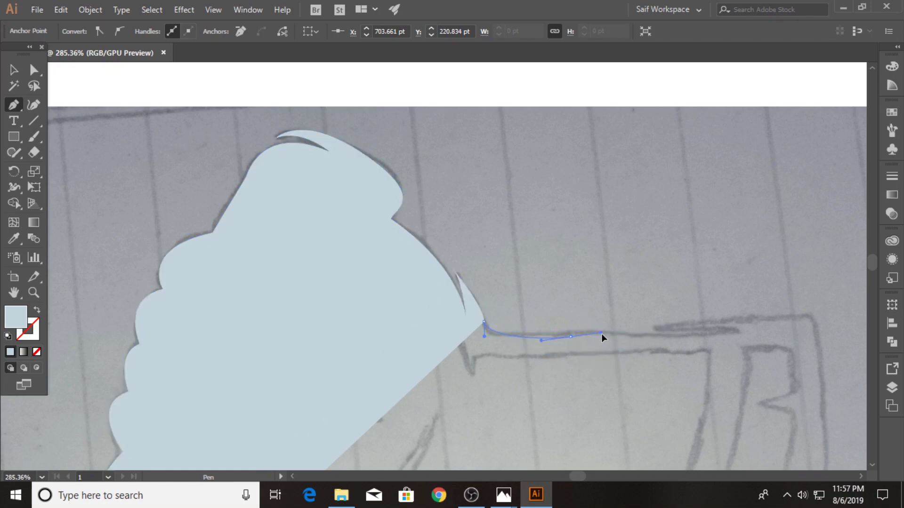
mouse_move(631, 337)
mouse_down()
mouse_move(750, 334)
mouse_move(663, 330)
mouse_up()
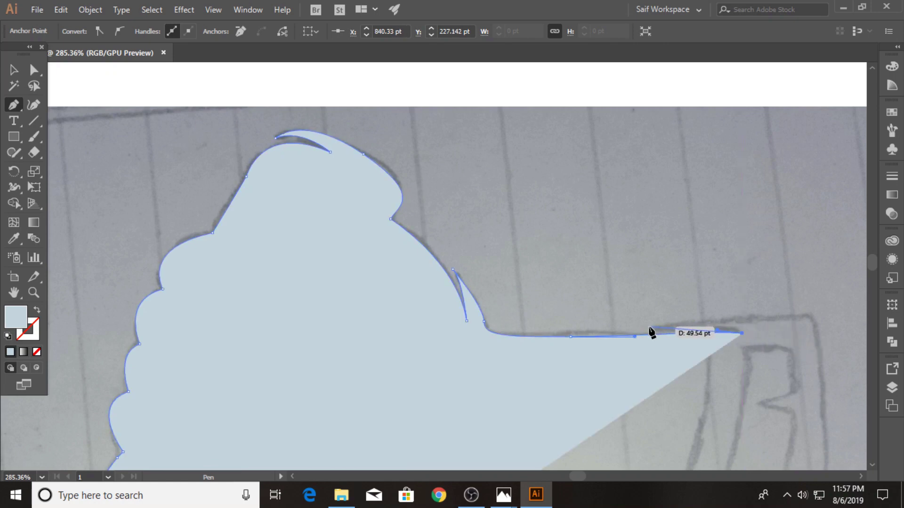
click(649, 326)
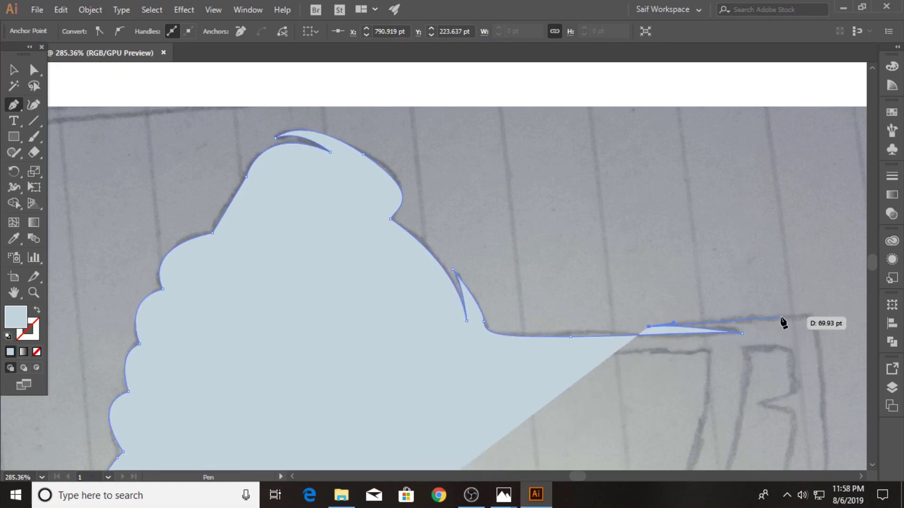
drag(751, 325, 779, 316)
click(821, 316)
drag(798, 350, 607, 232)
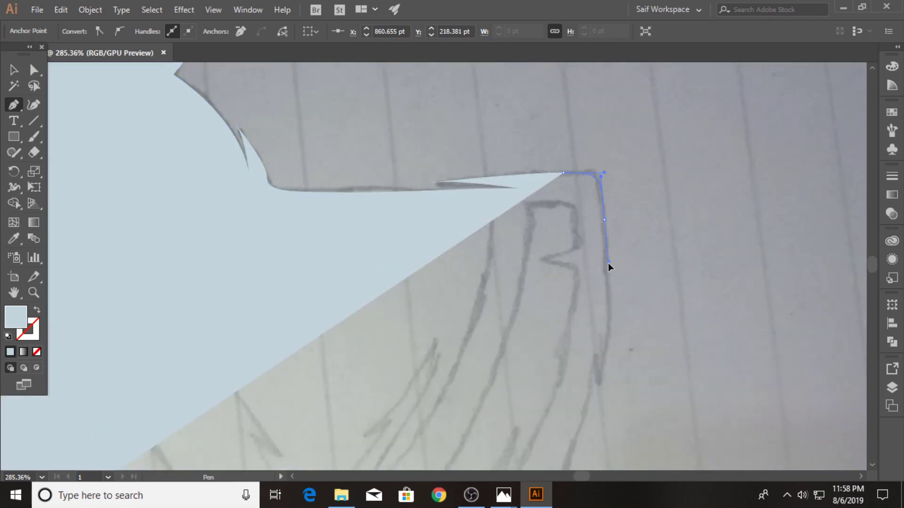
click(610, 285)
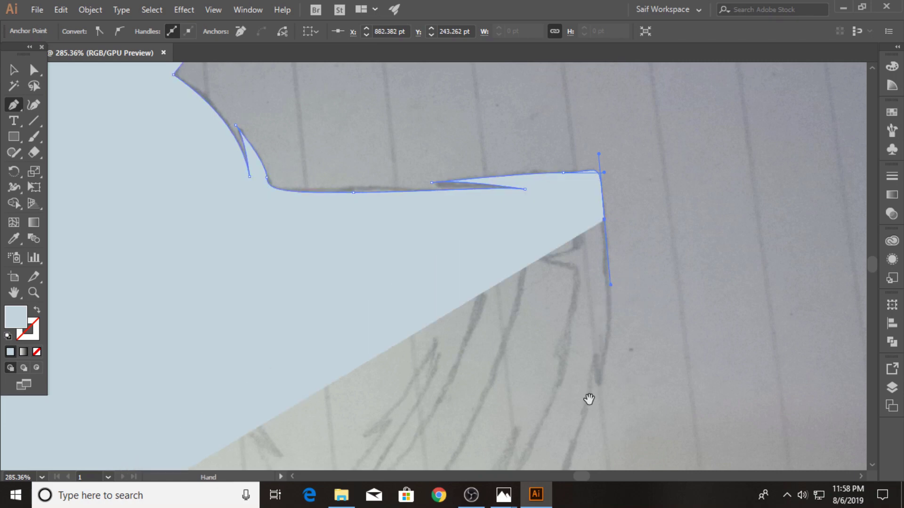
Trace down the right side, through a small notch and along the lower curve, then finish the path.
drag(587, 395, 625, 298)
click(635, 273)
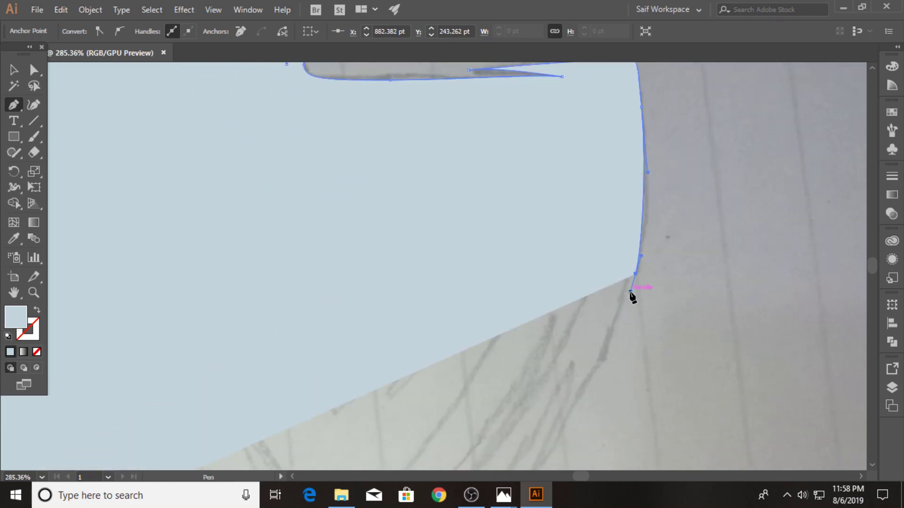
click(632, 229)
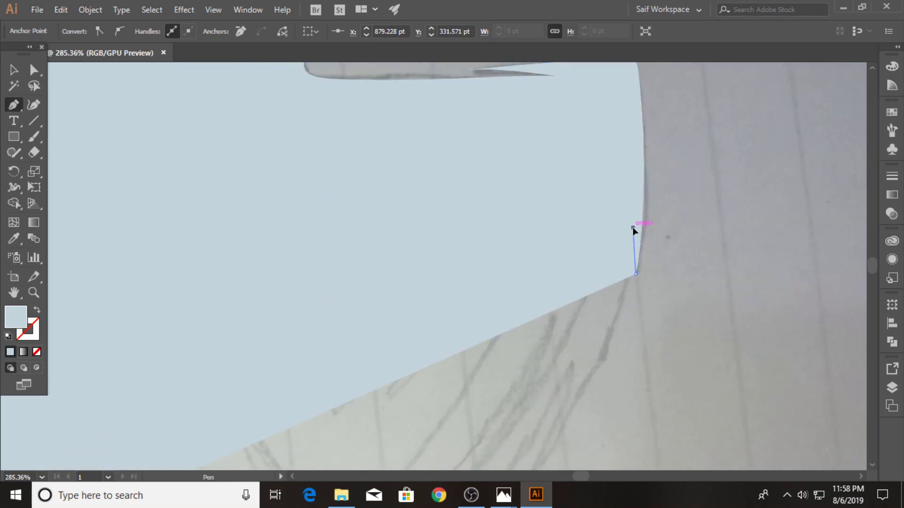
drag(625, 209, 627, 207)
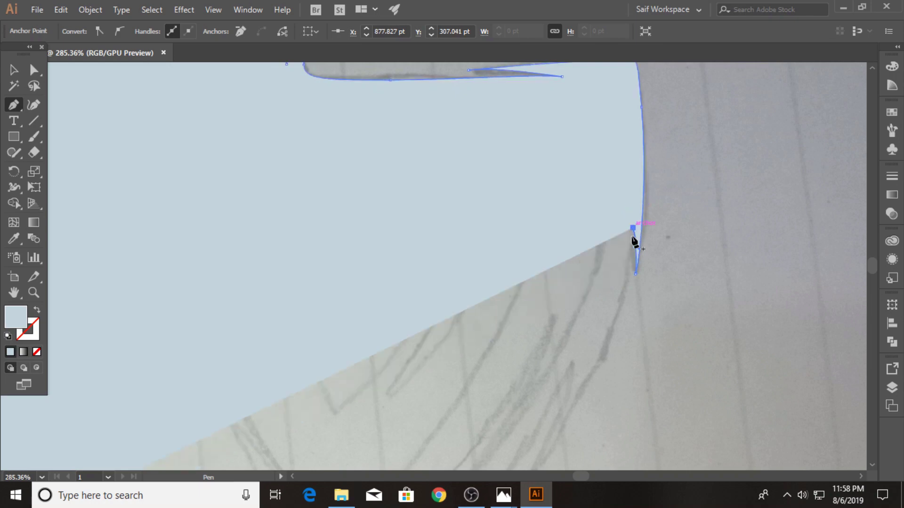
scroll(634, 243, down, 5)
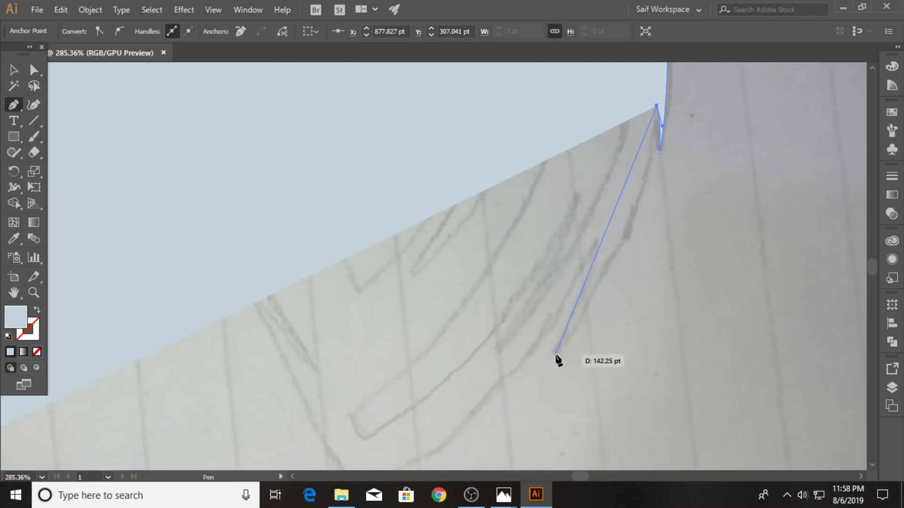
drag(556, 355, 472, 437)
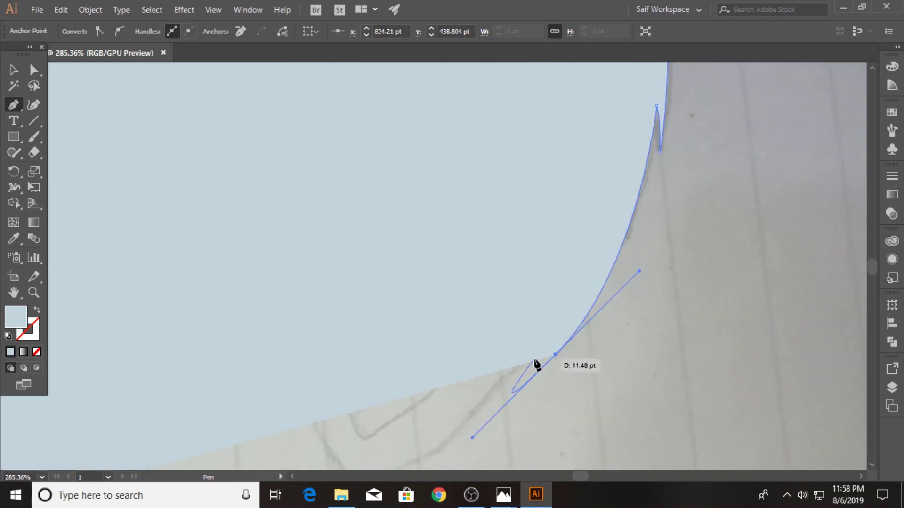
click(13, 69)
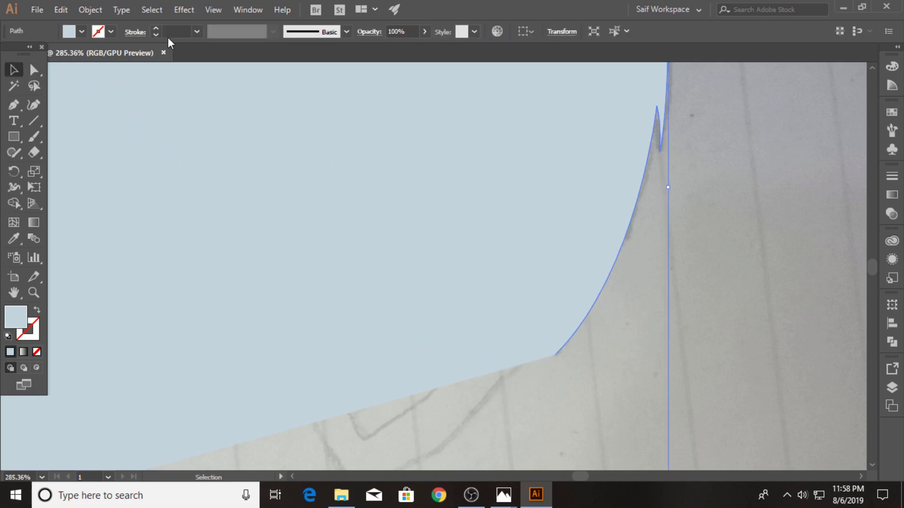
Set the shape's opacity to 20% and resume the Pen path from its curved endpoint.
click(893, 214)
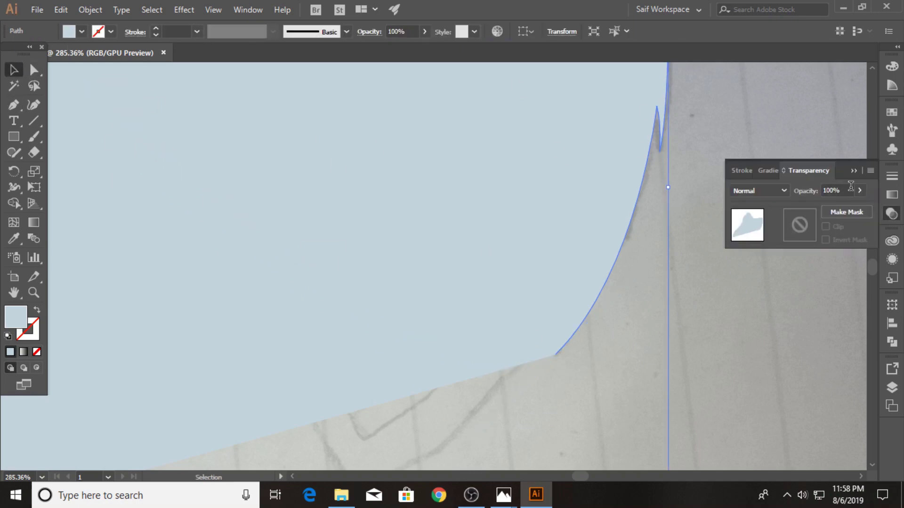
text(20)
key(Return)
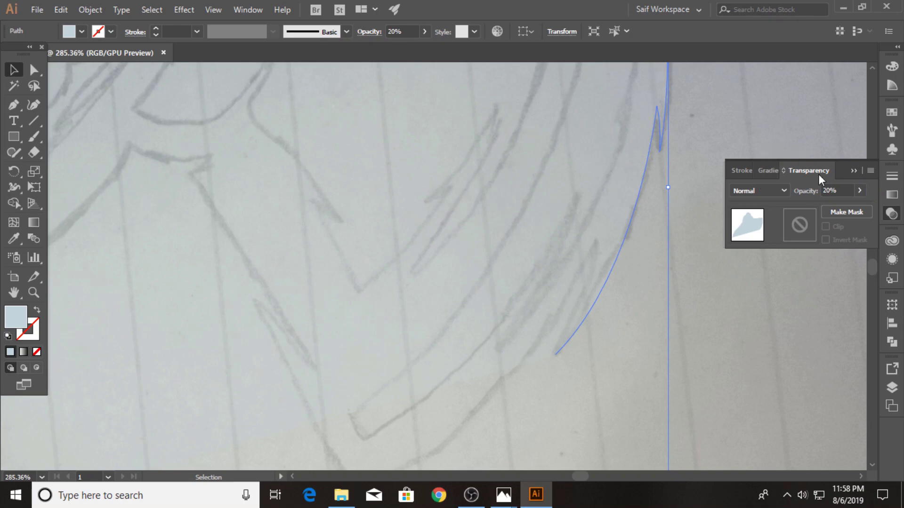
click(852, 171)
click(15, 106)
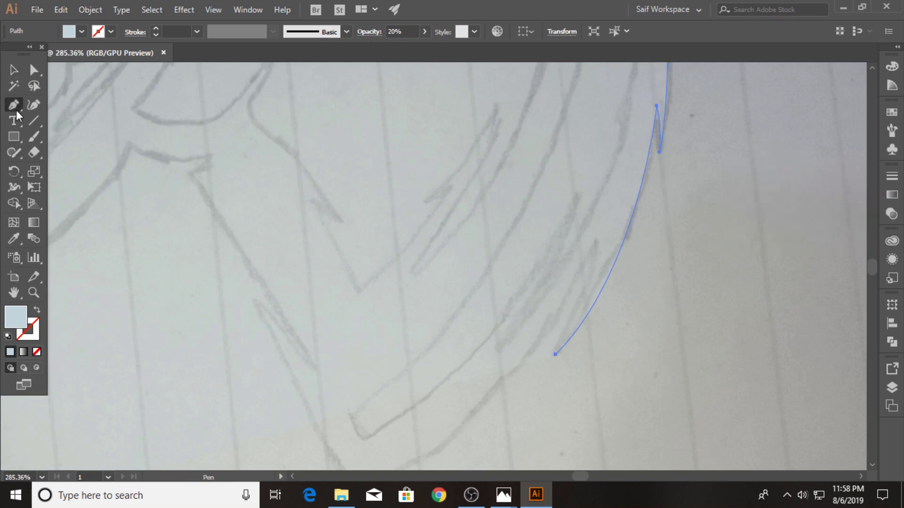
click(556, 354)
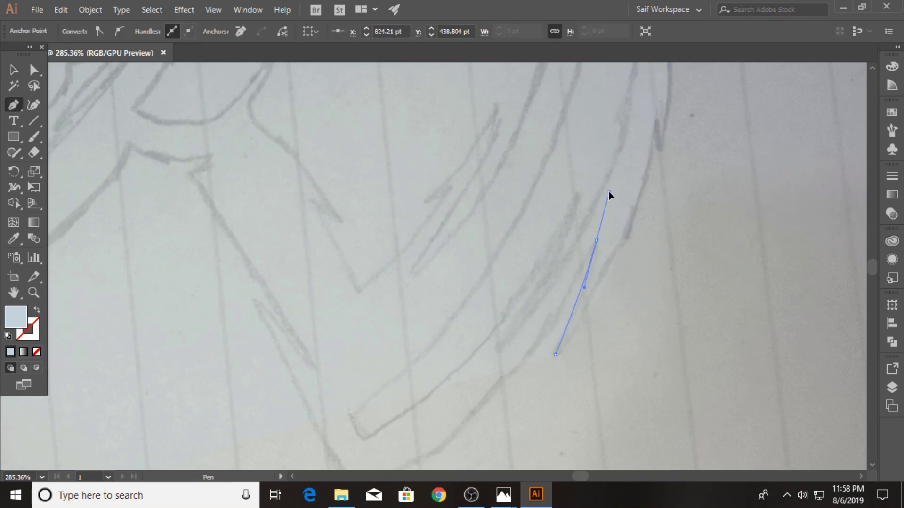
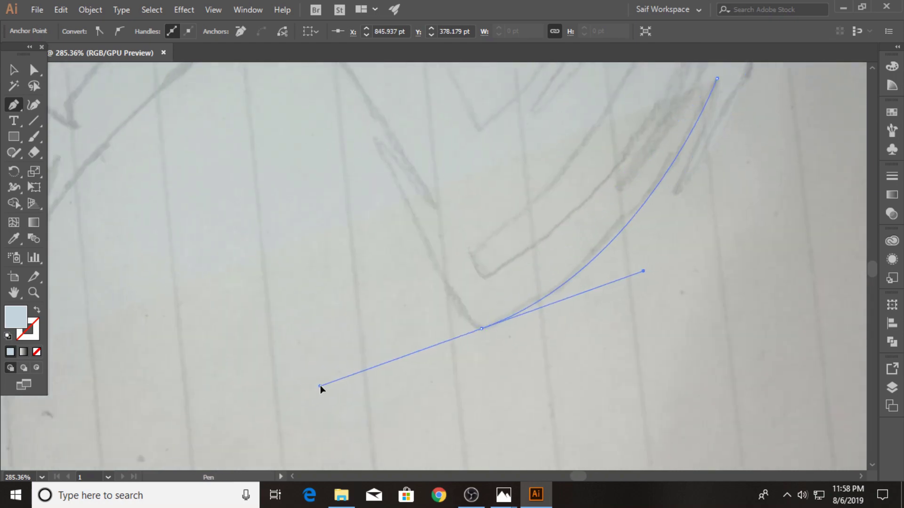
Trace the axe outline along the blade edge to where the blade meets the handle.
key(space)
drag(488, 337, 414, 315)
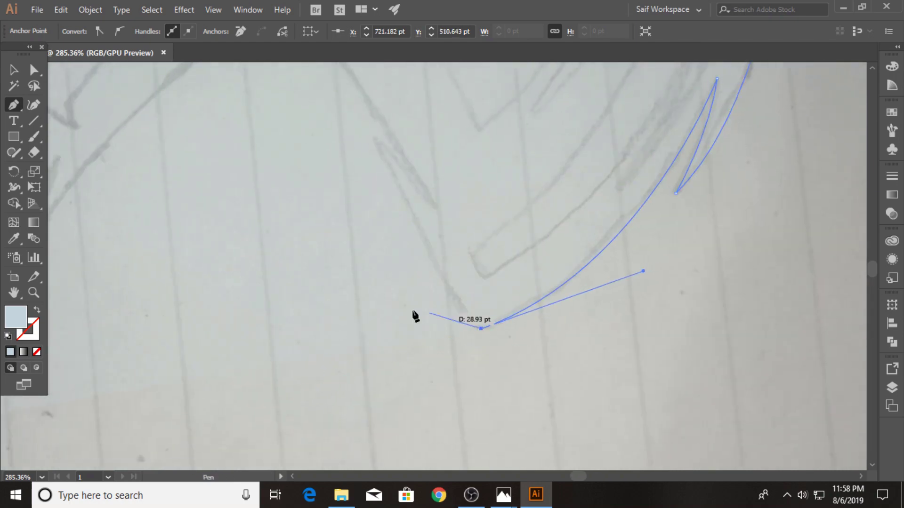
scroll(400, 301, up, 3)
drag(370, 248, 347, 172)
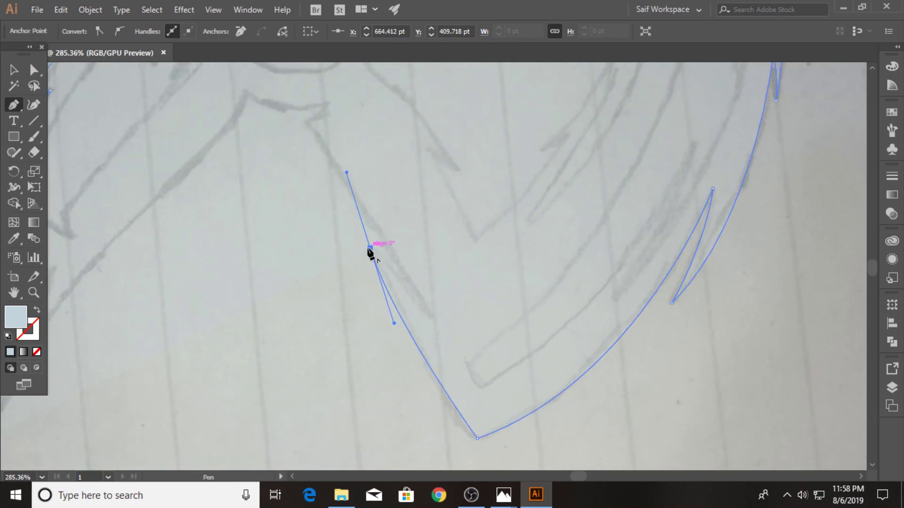
click(370, 248)
click(430, 325)
drag(436, 329, 439, 338)
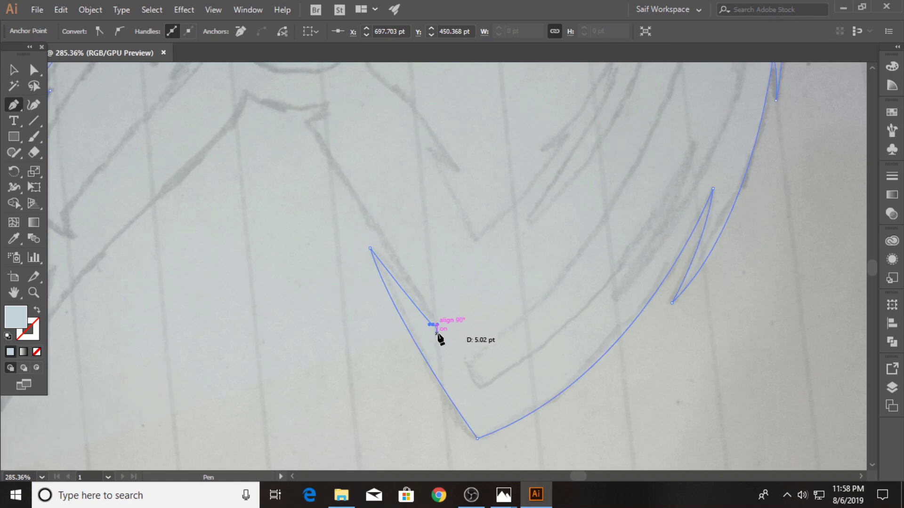
scroll(433, 326, up, 5)
mouse_move(372, 307)
mouse_down()
mouse_move(363, 308)
mouse_move(412, 285)
mouse_move(404, 273)
mouse_up()
click(373, 308)
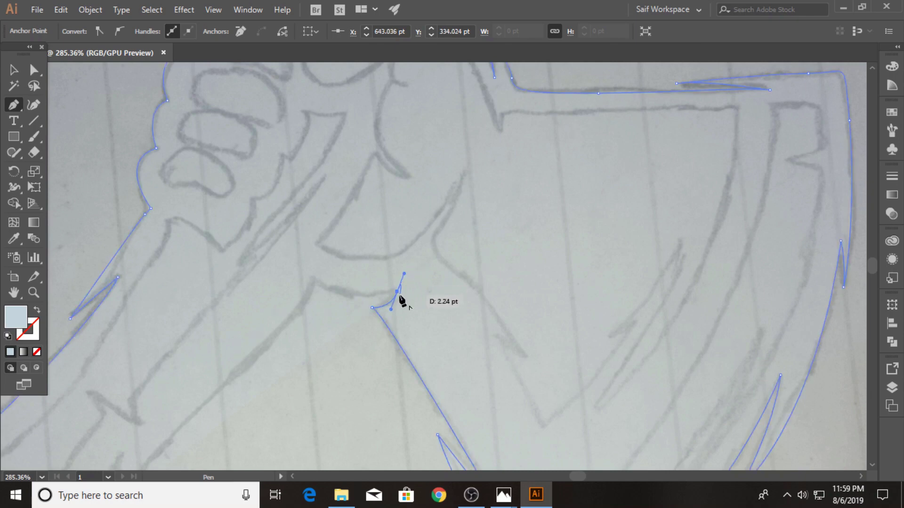
mouse_move(352, 302)
mouse_down()
mouse_move(316, 287)
mouse_move(290, 259)
mouse_up()
Continue the outline down the handle's edge, past its notch, to the bottom.
drag(313, 359, 396, 267)
drag(249, 439, 400, 361)
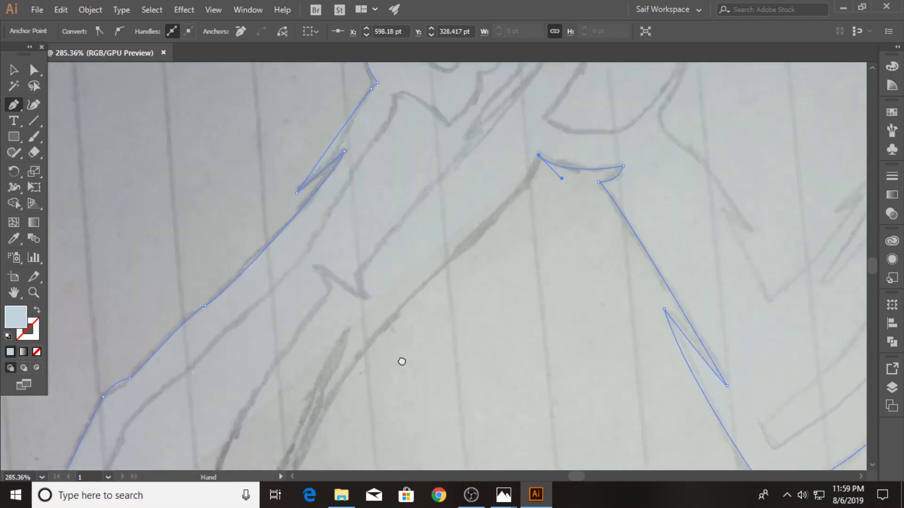
mouse_move(493, 244)
mouse_down()
mouse_move(433, 272)
mouse_move(429, 288)
mouse_up()
mouse_move(352, 418)
mouse_down()
mouse_move(425, 320)
mouse_move(386, 362)
mouse_up()
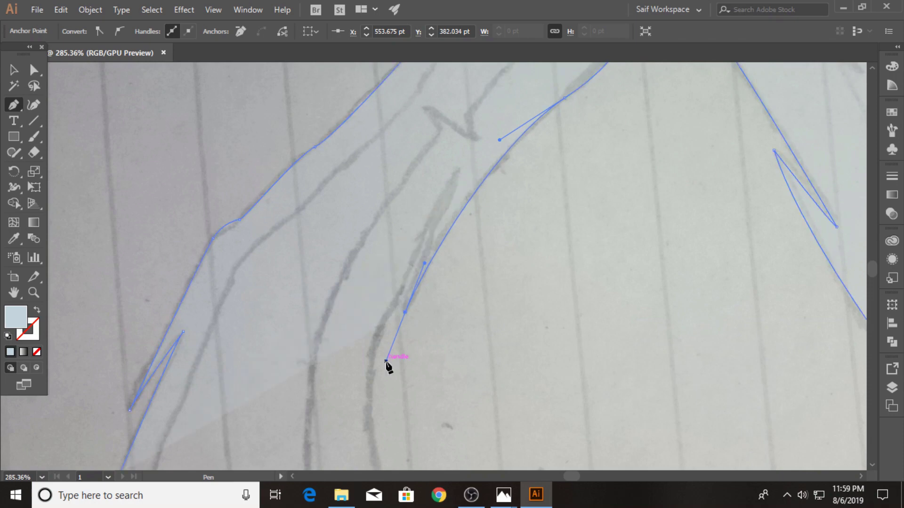
drag(460, 168, 475, 154)
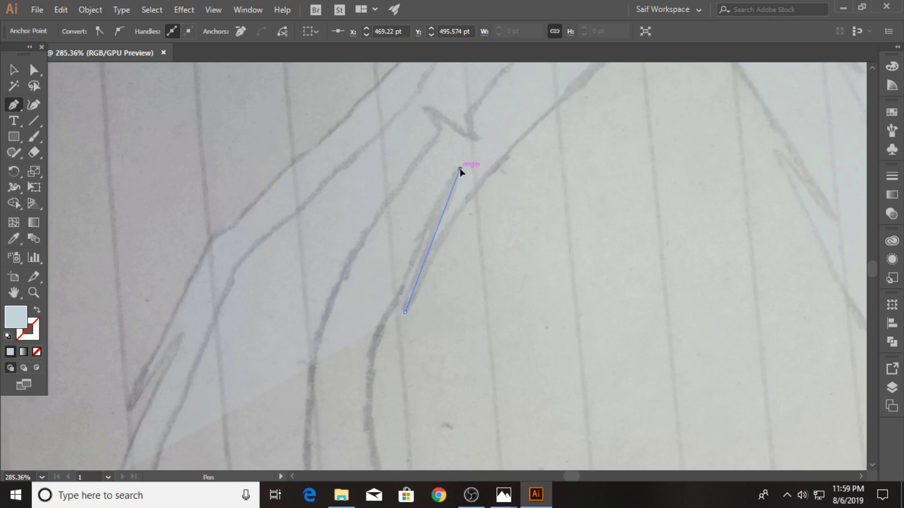
click(460, 168)
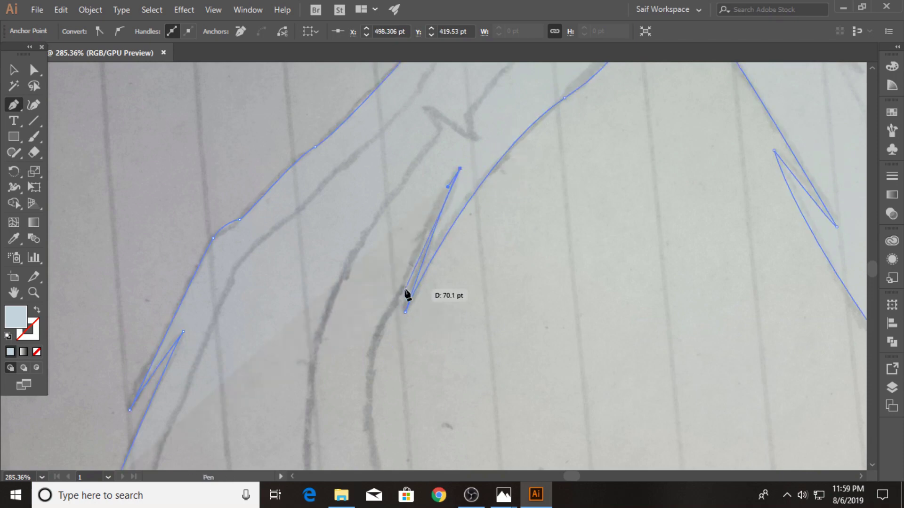
drag(404, 284, 397, 316)
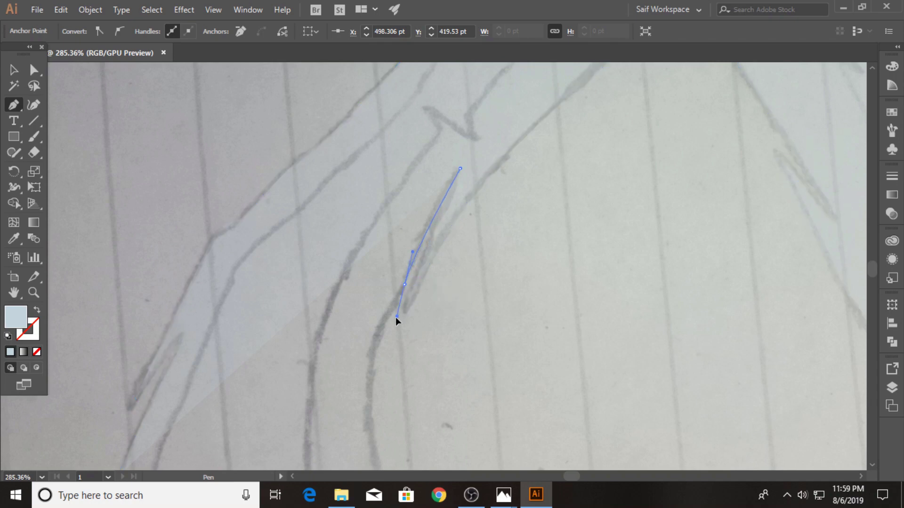
click(375, 347)
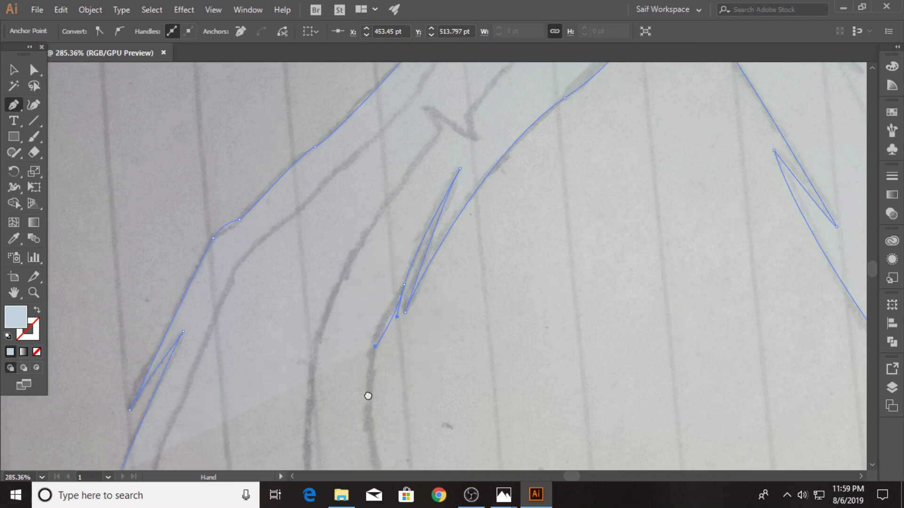
scroll(368, 392, down, 3)
drag(375, 262, 373, 298)
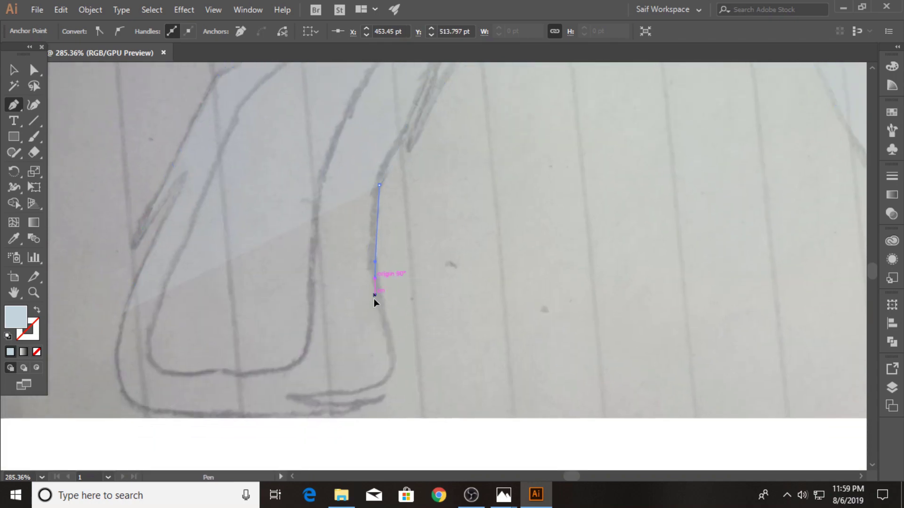
drag(384, 337, 384, 337)
mouse_move(363, 389)
mouse_down()
mouse_move(324, 403)
mouse_move(308, 392)
mouse_up()
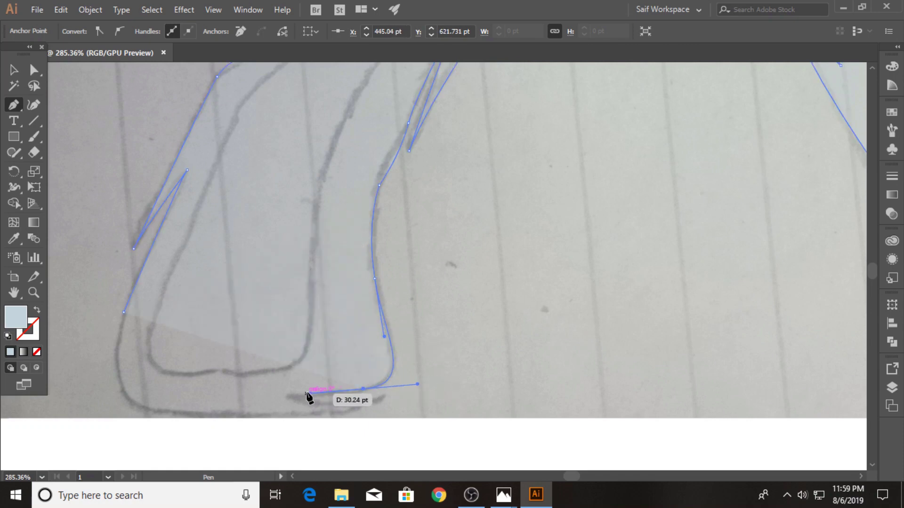
click(281, 395)
Curve the outline around the handle's rounded bottom end and up its left side.
scroll(381, 379, down, 3)
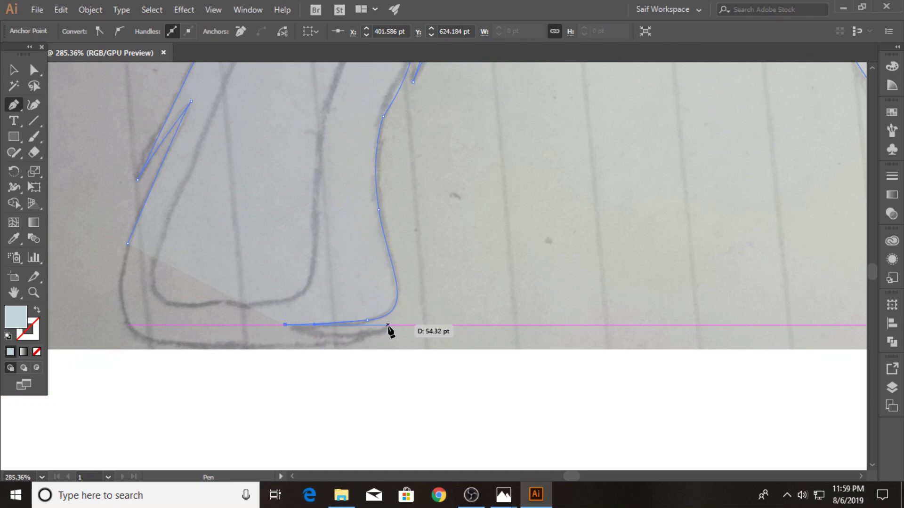
drag(388, 325, 396, 325)
drag(444, 306, 444, 307)
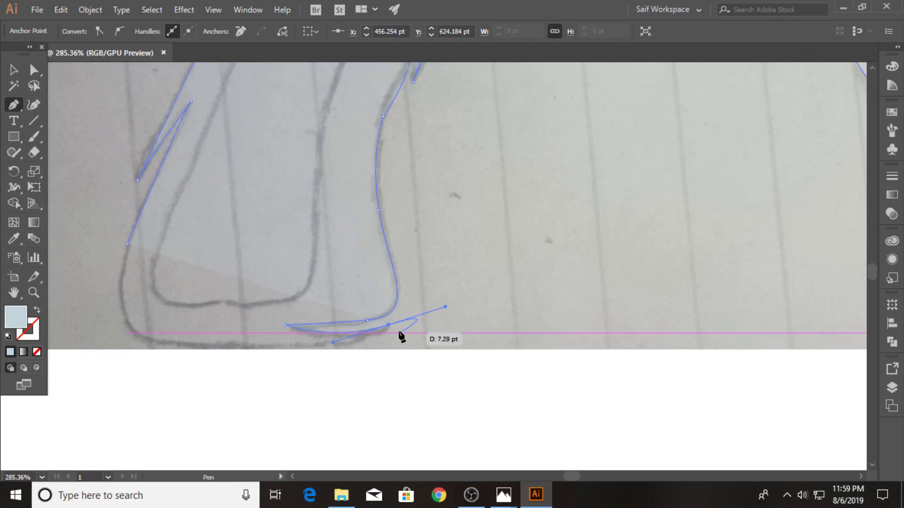
click(388, 325)
drag(227, 346, 102, 325)
click(105, 325)
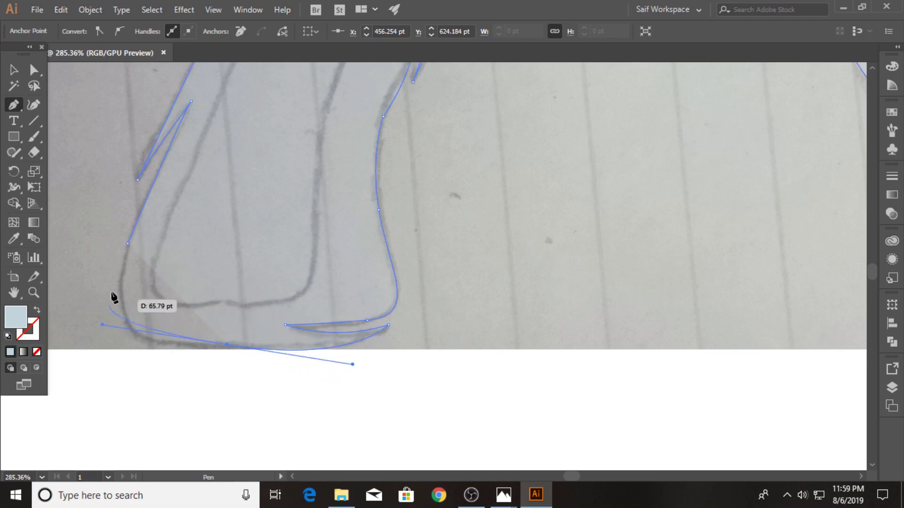
click(128, 244)
click(137, 179)
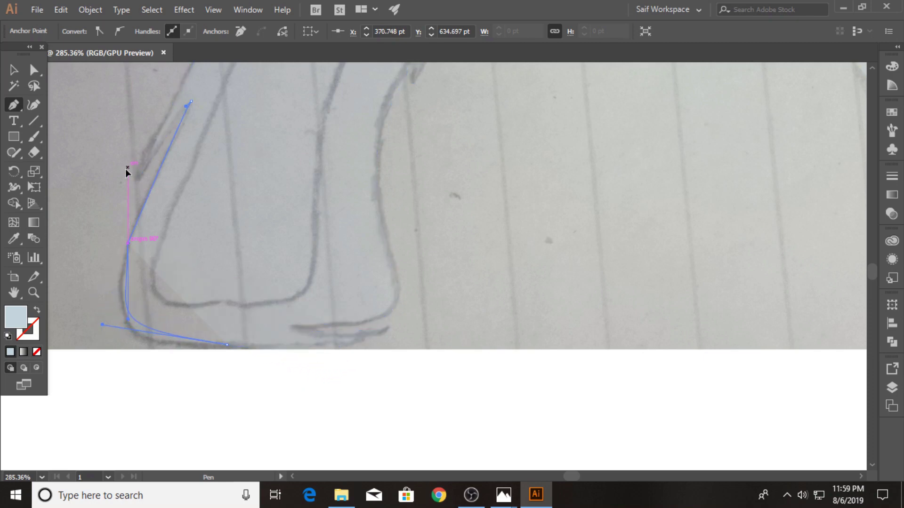
drag(228, 346, 108, 225)
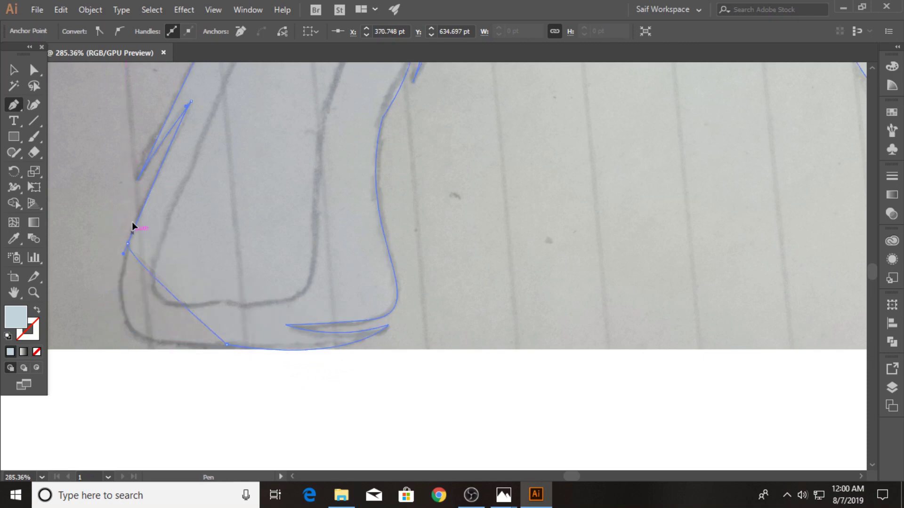
mouse_move(176, 132)
mouse_down()
mouse_move(171, 108)
mouse_move(170, 117)
mouse_up()
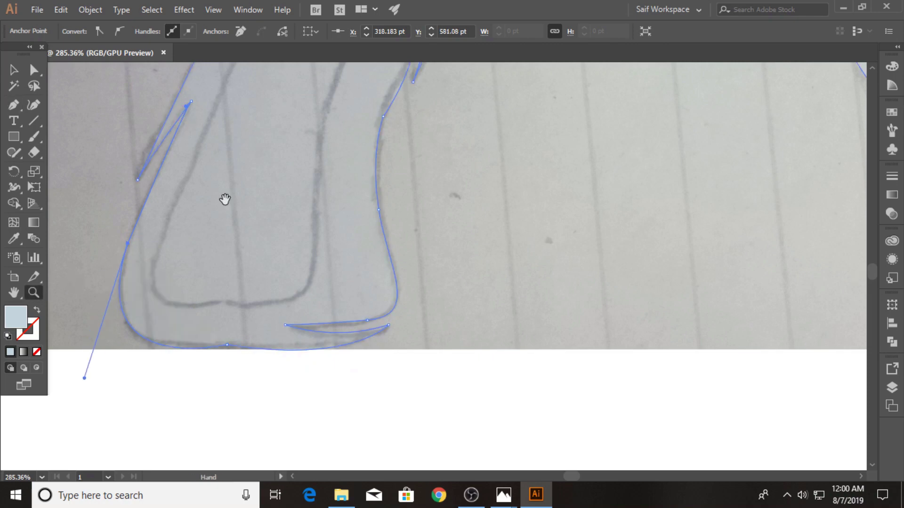
drag(224, 199, 182, 340)
scroll(241, 324, down, 1)
Zoom in on the lower handle and start a new shape up its left edge toward the fist.
scroll(272, 248, down, 1)
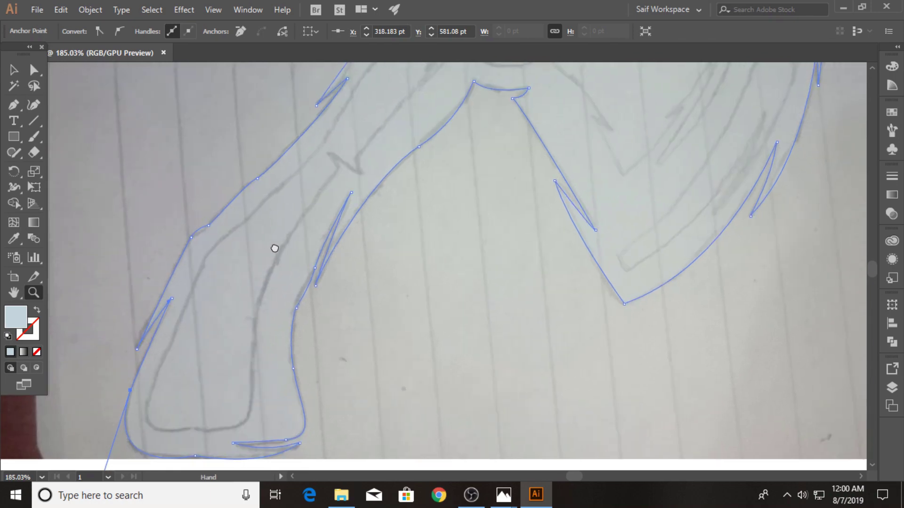
scroll(280, 257, down, 1)
click(214, 353)
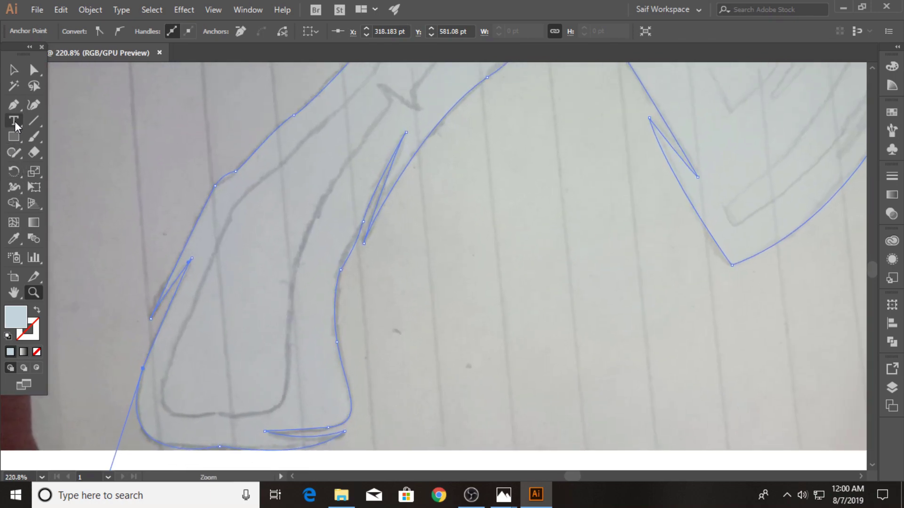
click(13, 104)
click(163, 387)
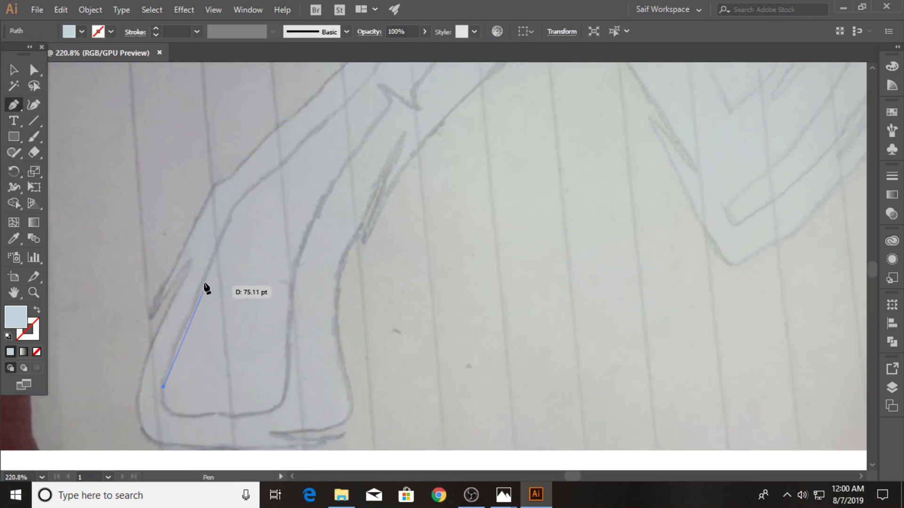
drag(215, 236, 248, 202)
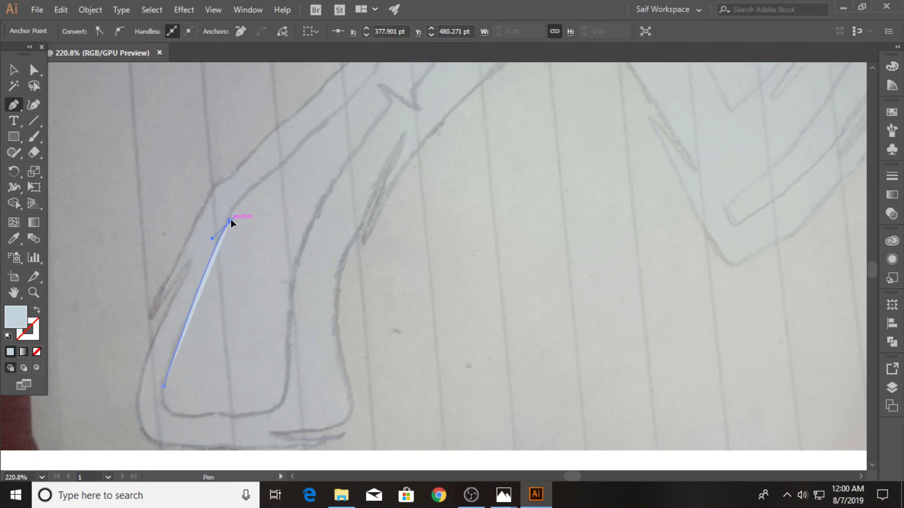
mouse_move(281, 165)
mouse_down()
mouse_move(318, 144)
mouse_move(184, 338)
mouse_up()
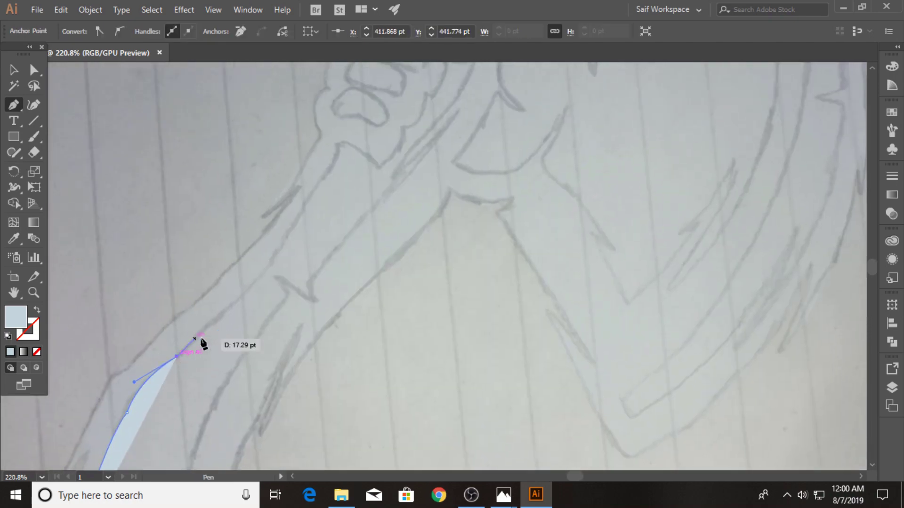
drag(272, 261, 277, 237)
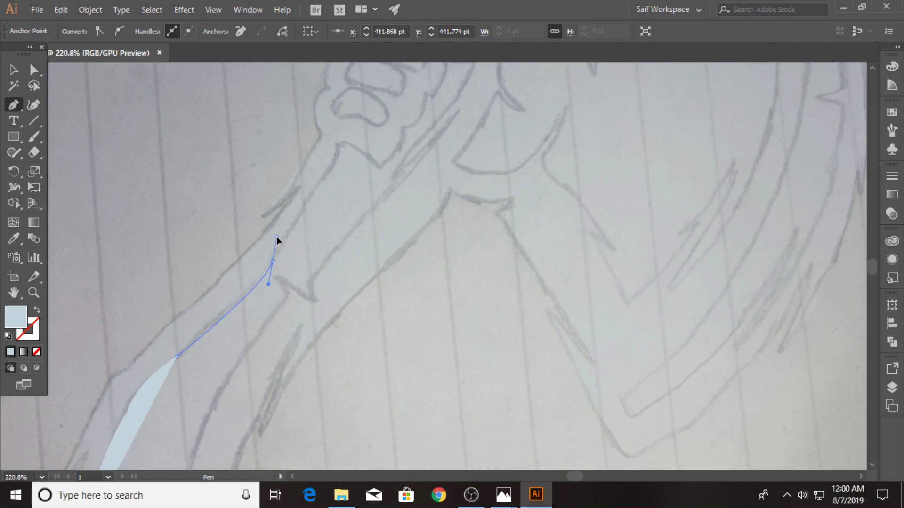
click(326, 173)
Follow the finger curves across the underside of the fist.
mouse_move(334, 140)
mouse_down()
mouse_move(349, 140)
mouse_move(395, 191)
mouse_move(252, 367)
mouse_up()
drag(281, 309, 275, 285)
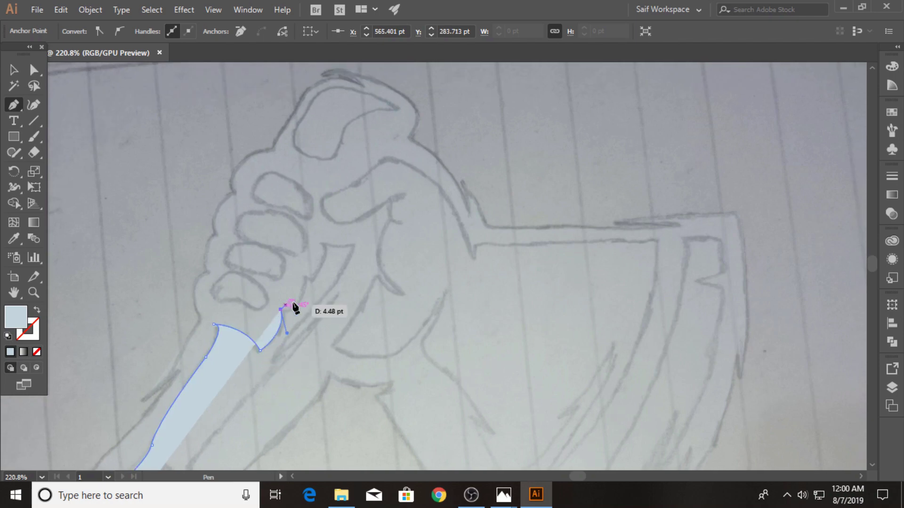
drag(306, 277, 308, 245)
mouse_move(305, 277)
mouse_down()
mouse_move(320, 278)
mouse_move(327, 248)
mouse_up()
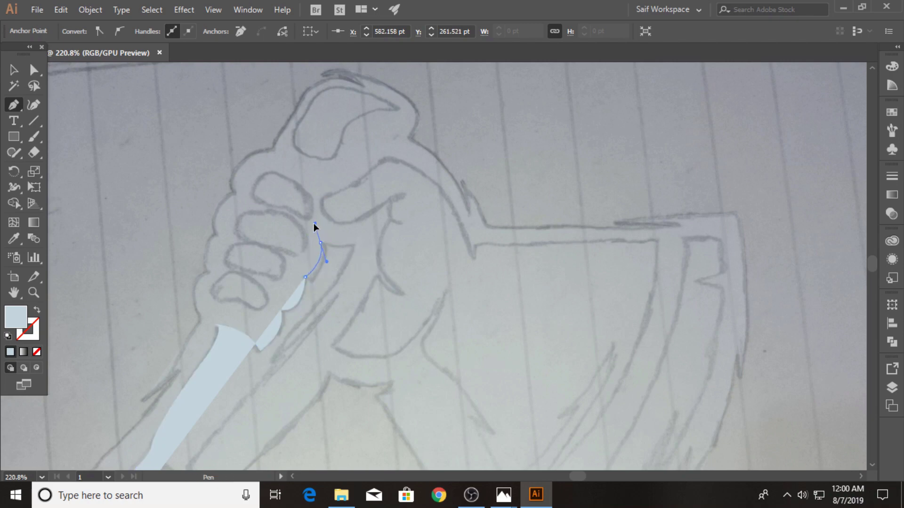
drag(312, 197, 313, 200)
mouse_move(321, 243)
mouse_down()
mouse_move(355, 244)
mouse_move(370, 228)
mouse_up()
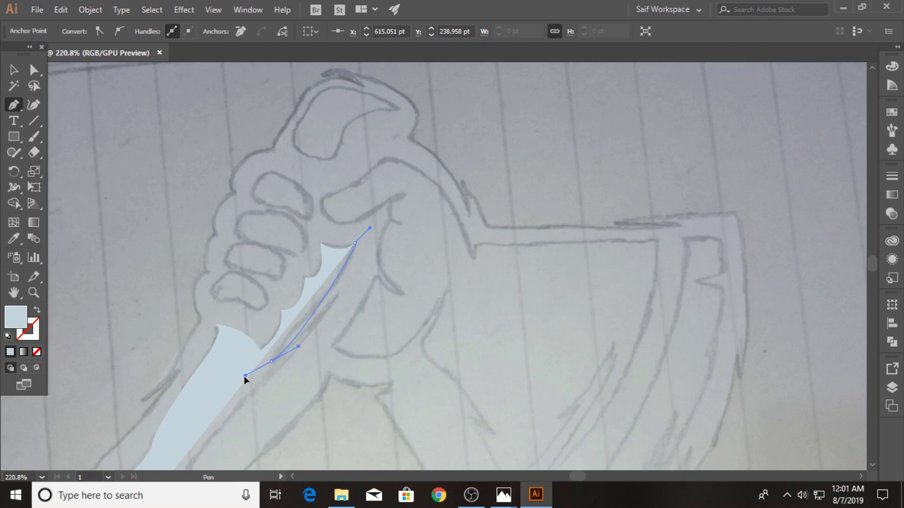
Trace the handle's right edge below the fist, replacing a misplaced anchor.
drag(244, 376, 242, 375)
key(ctrl+z)
mouse_move(298, 323)
mouse_down()
mouse_move(274, 332)
mouse_move(268, 370)
mouse_up()
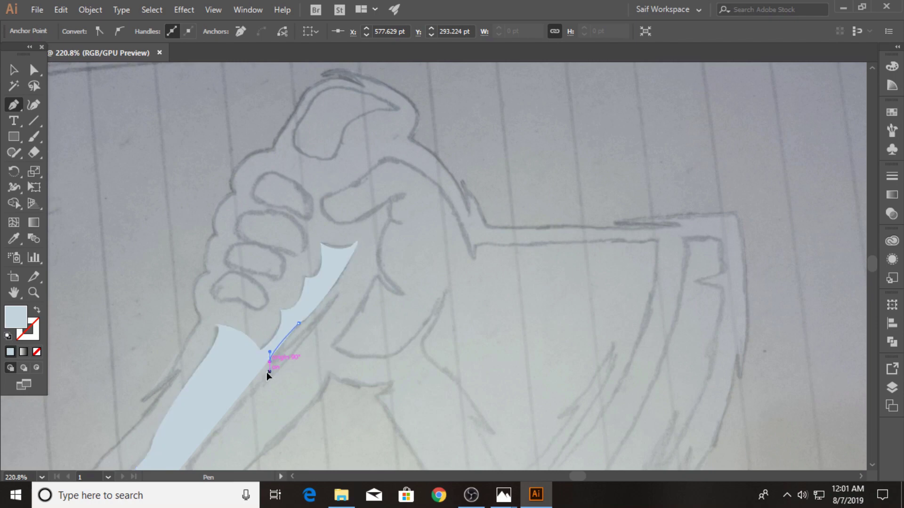
click(340, 294)
drag(348, 272, 355, 266)
click(340, 294)
drag(303, 382, 393, 274)
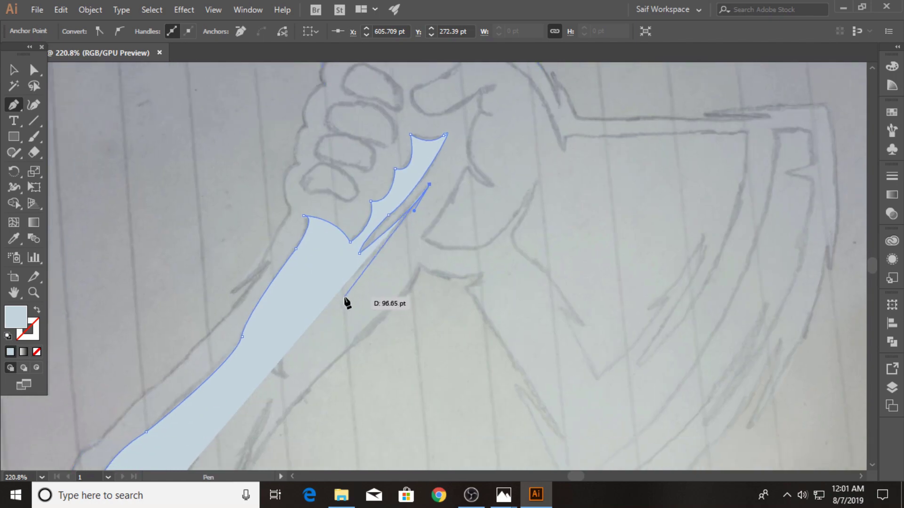
drag(336, 292, 308, 308)
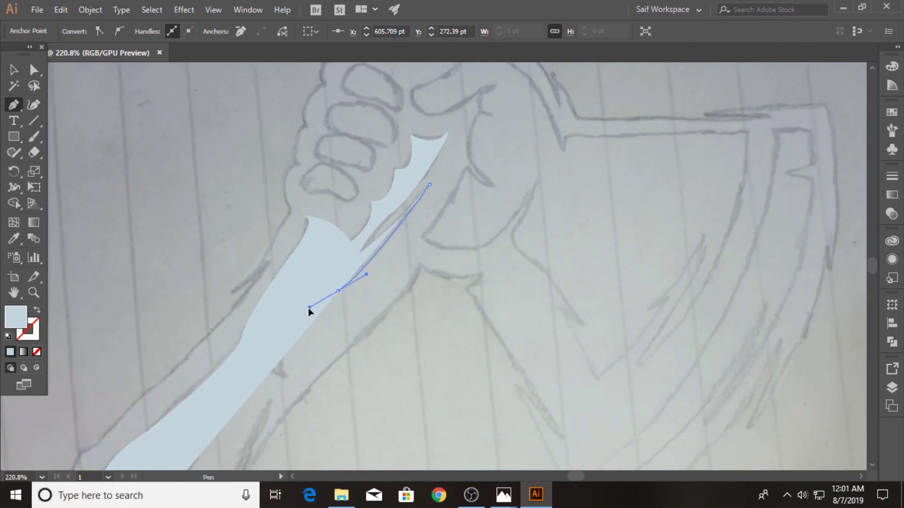
Sample the light-blue fill and continue the path down the handle past its notch.
key(i)
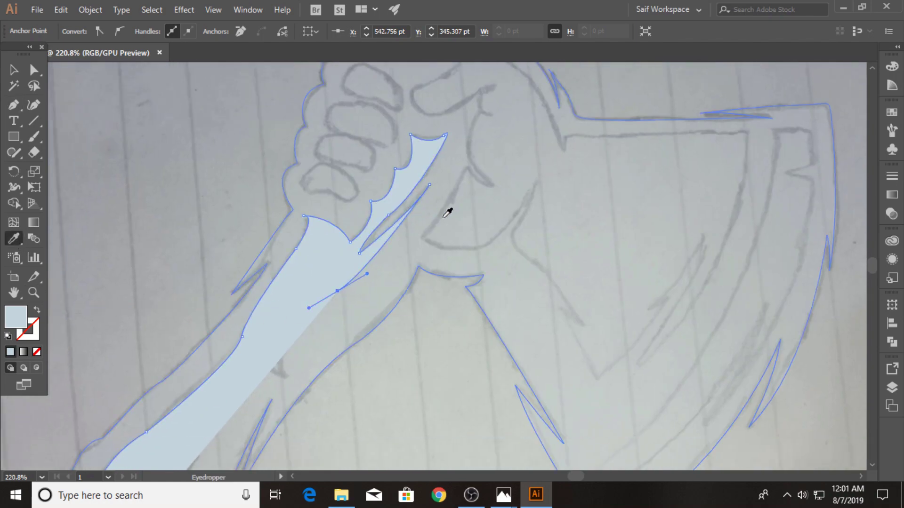
click(115, 150)
click(18, 107)
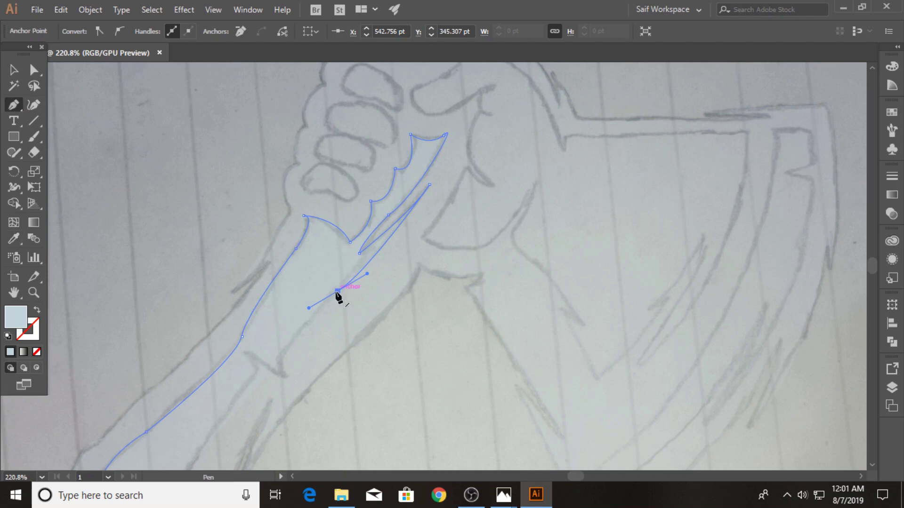
drag(286, 379, 288, 384)
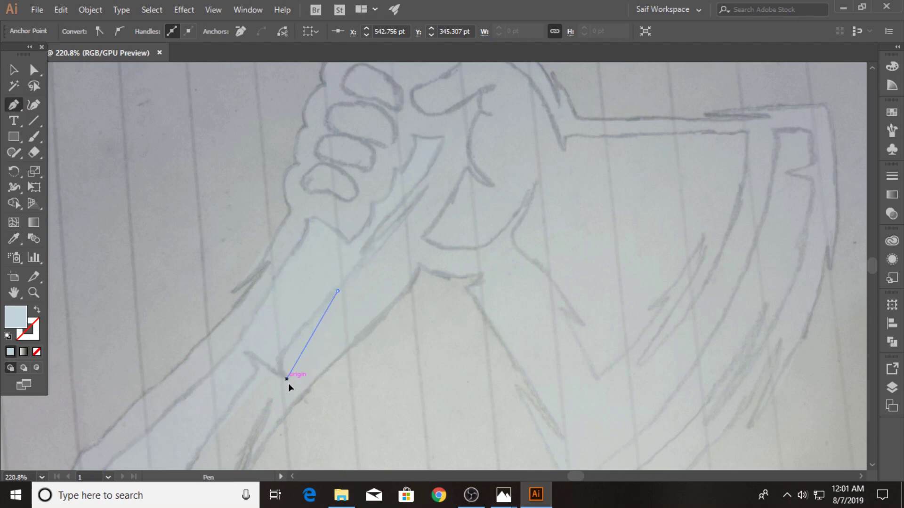
drag(306, 416, 312, 404)
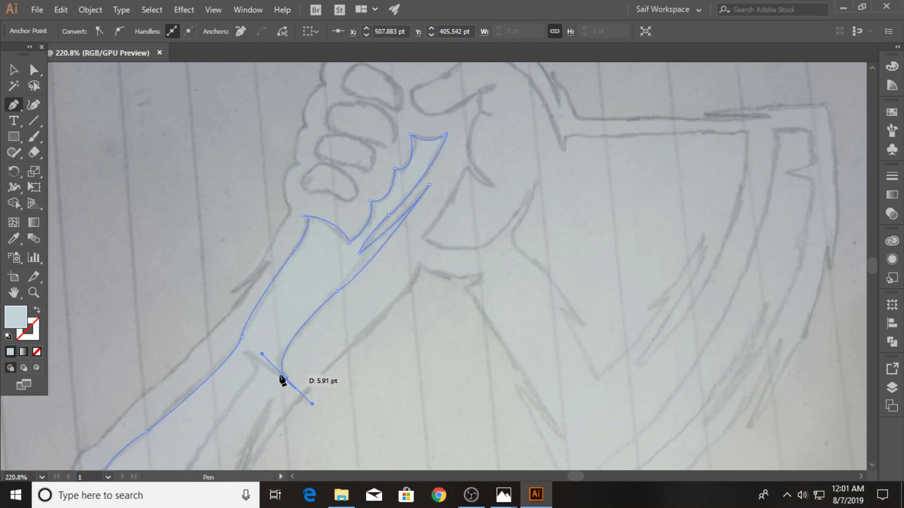
drag(242, 351, 256, 375)
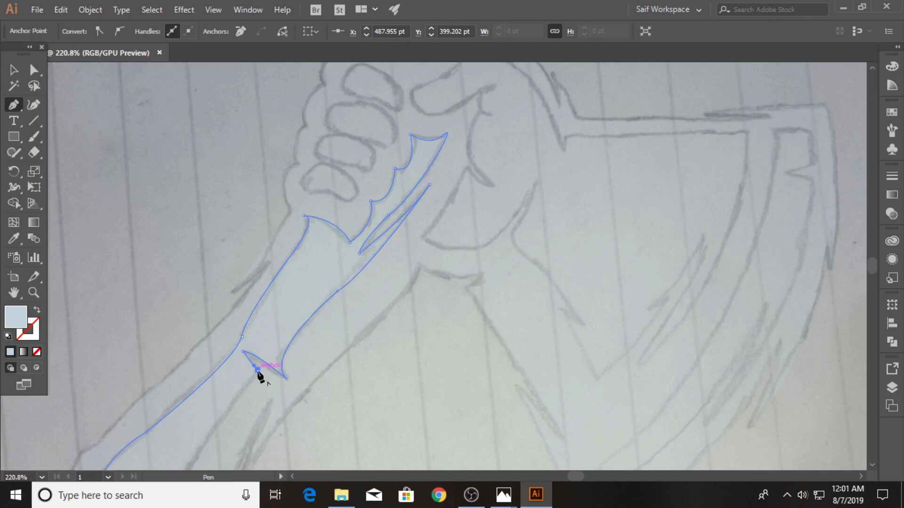
Carry the outline down the handle and round off its bottom end.
scroll(260, 376, down, 3)
scroll(260, 376, left, 3)
scroll(281, 387, down, 1)
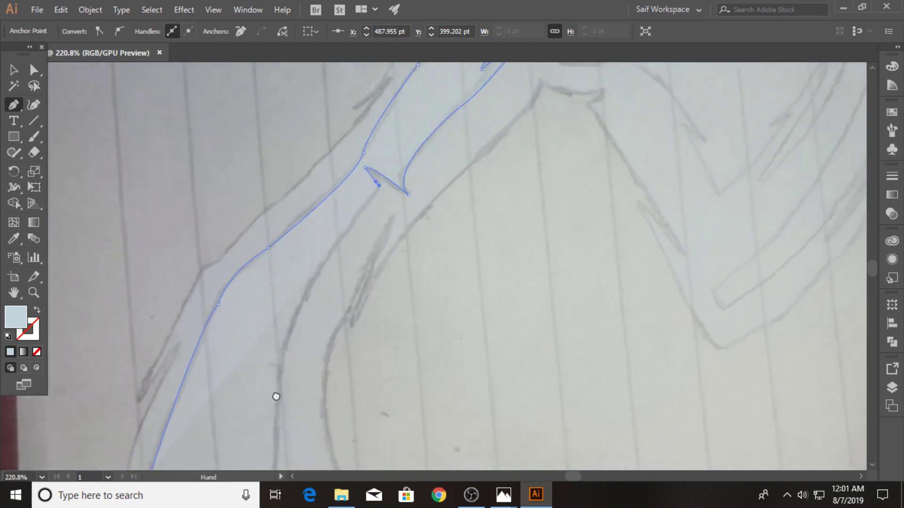
scroll(276, 396, down, 1)
drag(246, 336, 250, 426)
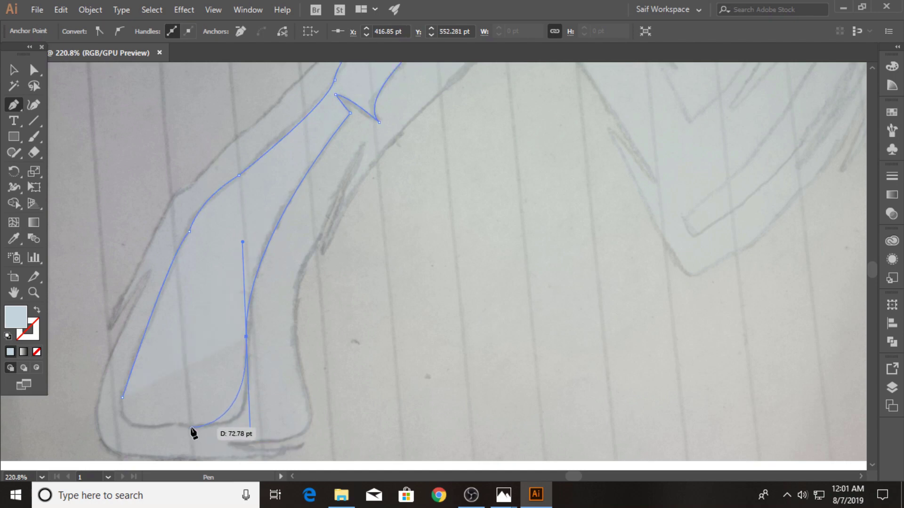
drag(193, 427, 154, 426)
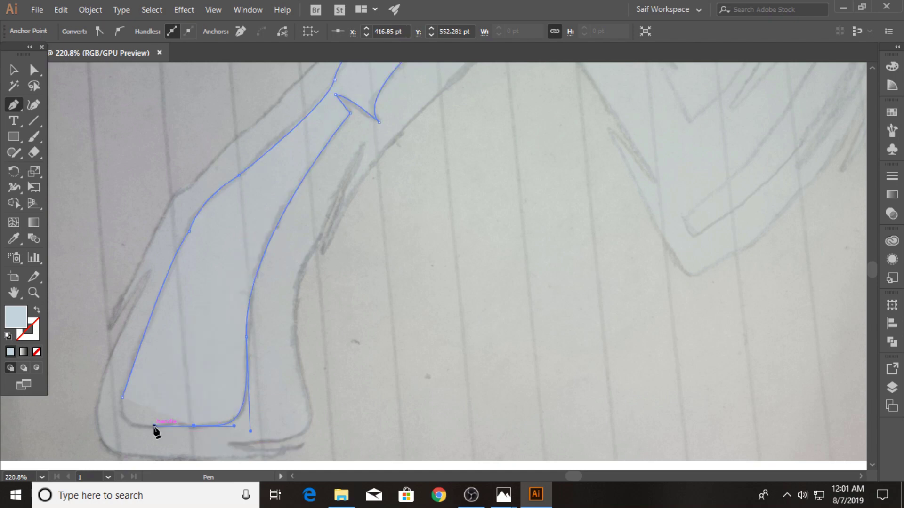
drag(121, 400, 138, 358)
Start a new shape along the blade's jagged lower edge, reaching its top corner.
drag(349, 279, 66, 449)
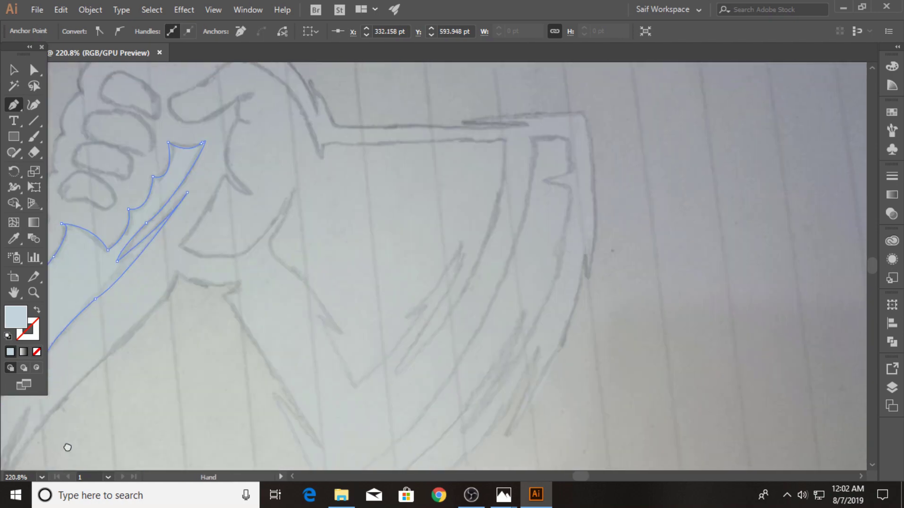
click(313, 323)
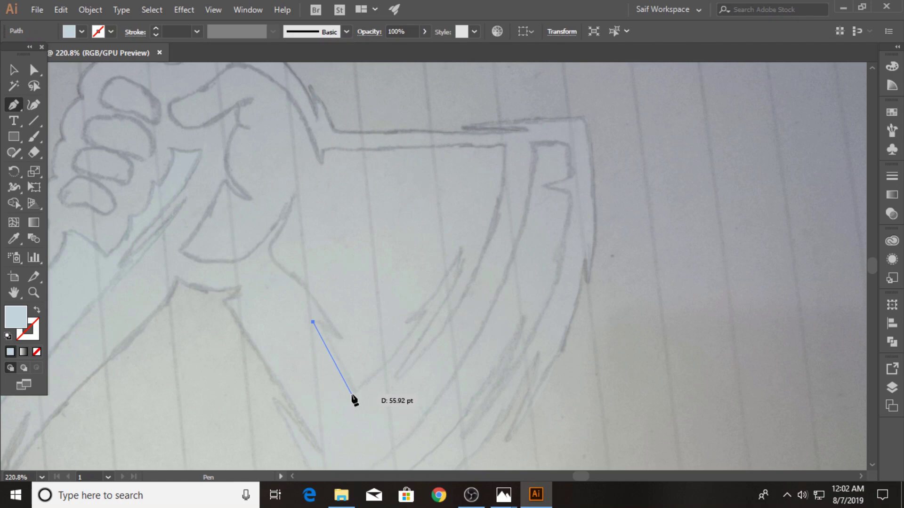
click(353, 393)
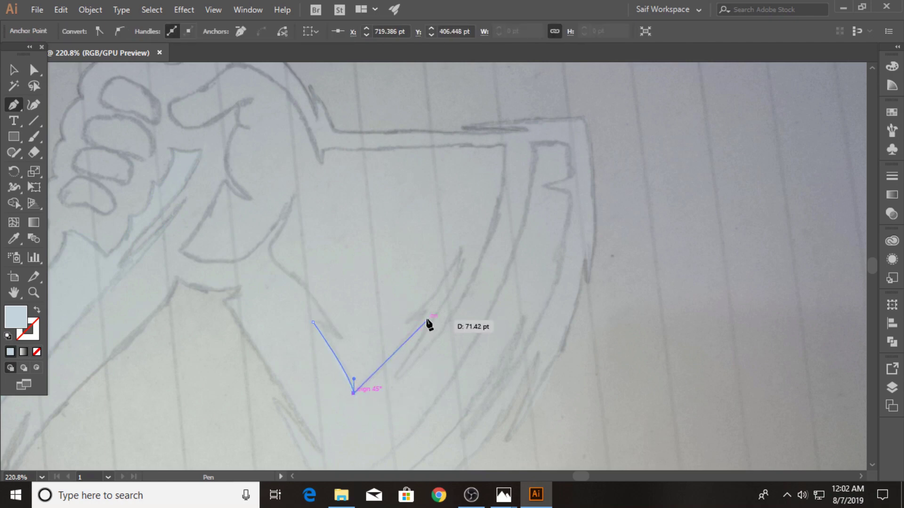
drag(426, 312, 440, 293)
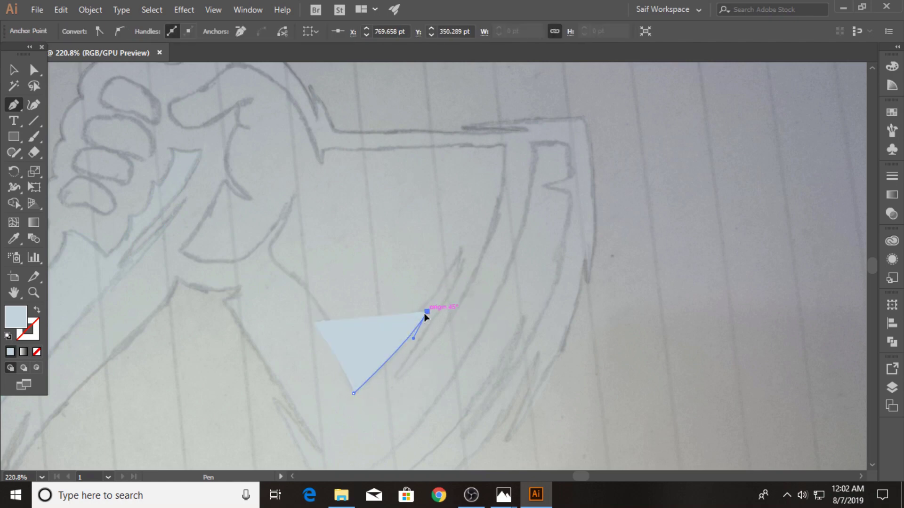
drag(407, 324, 399, 321)
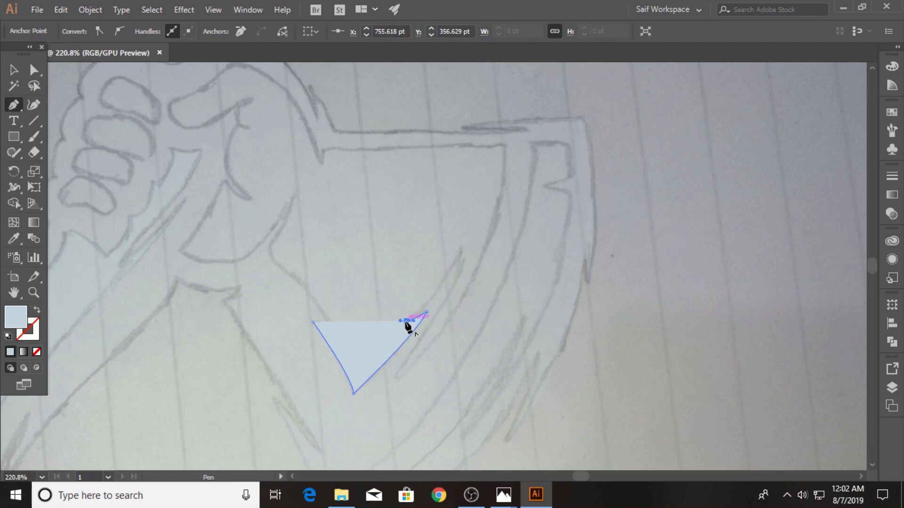
click(406, 321)
drag(459, 246, 464, 212)
mouse_move(459, 246)
mouse_down()
mouse_move(444, 290)
mouse_move(470, 243)
mouse_up()
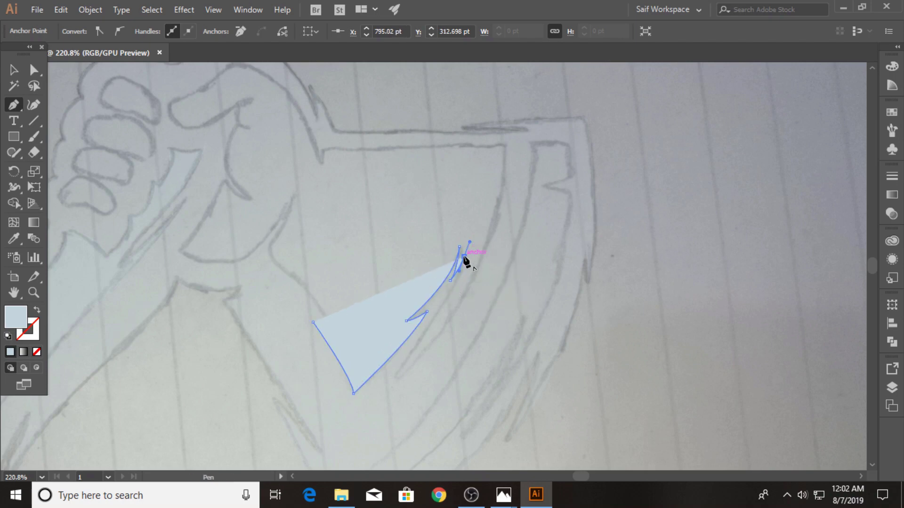
drag(398, 375, 356, 412)
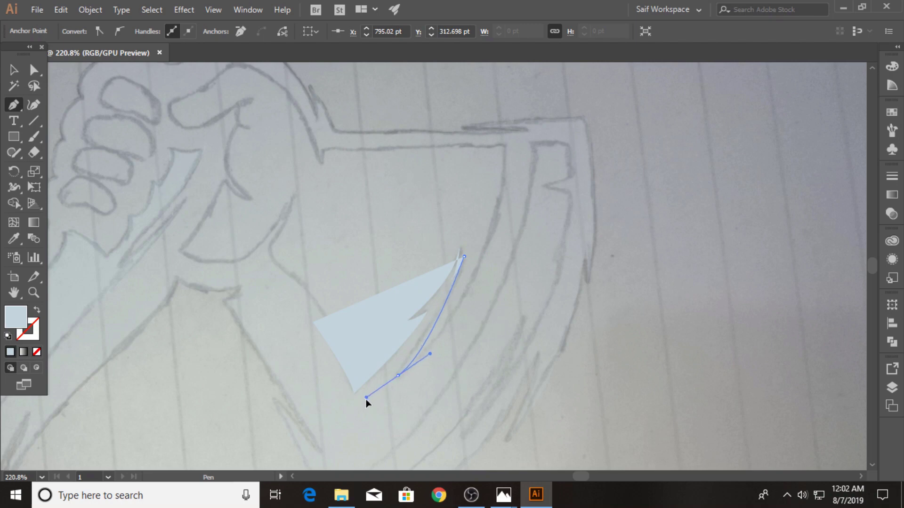
drag(398, 375, 511, 95)
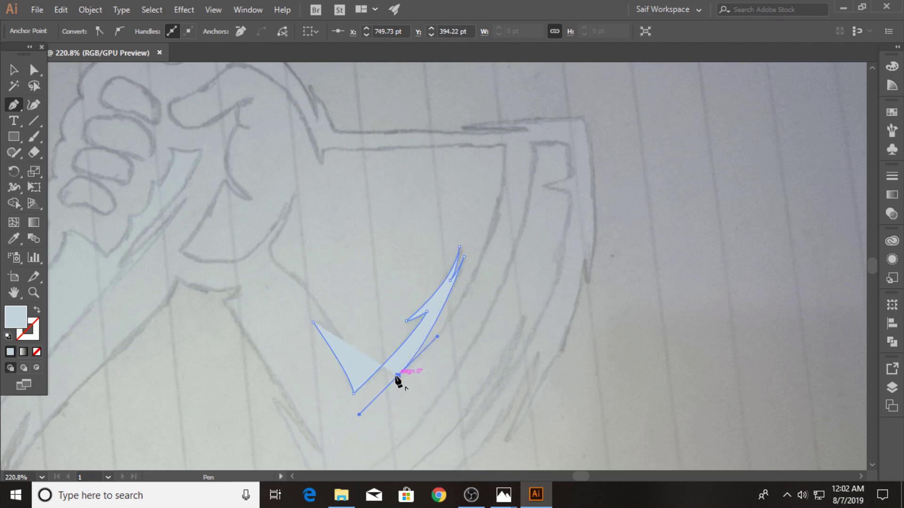
drag(502, 141, 493, 128)
Curve the blade shape across the blade's top edge and up the thumb's upper curve.
scroll(488, 83, up, 5)
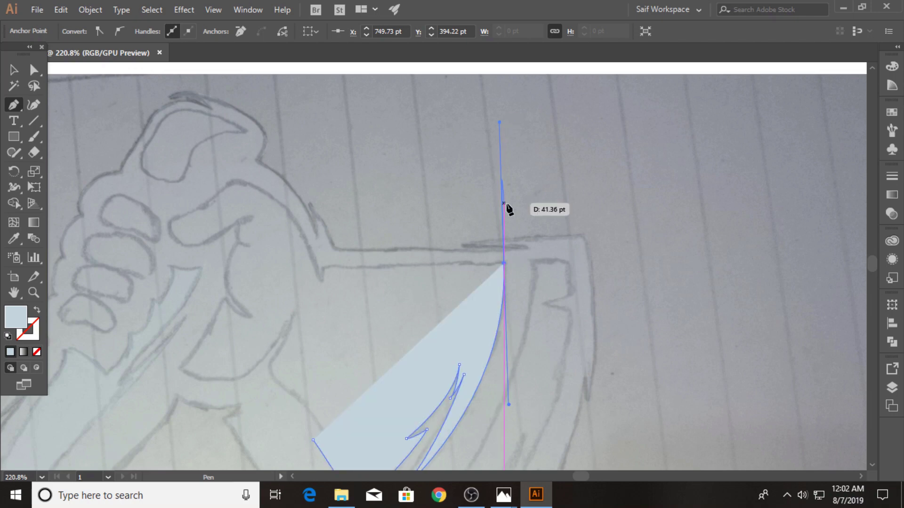
drag(493, 128, 307, 253)
click(323, 267)
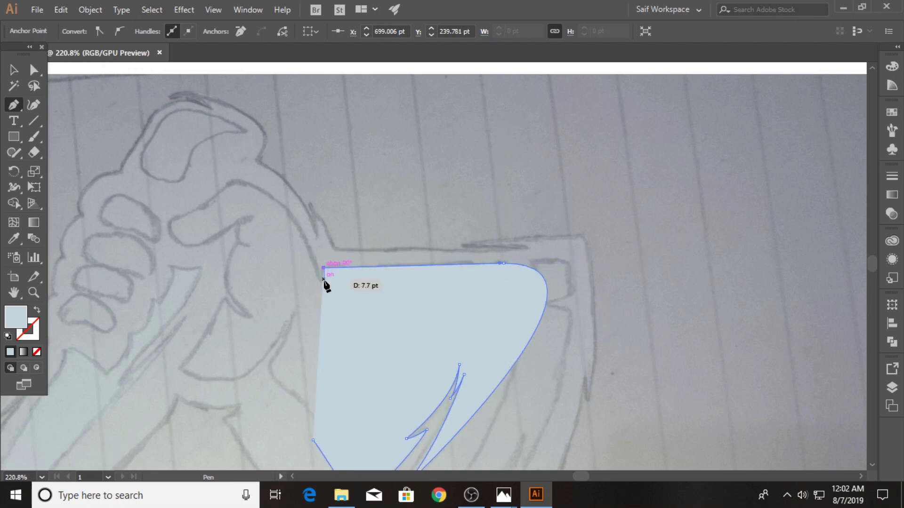
click(323, 282)
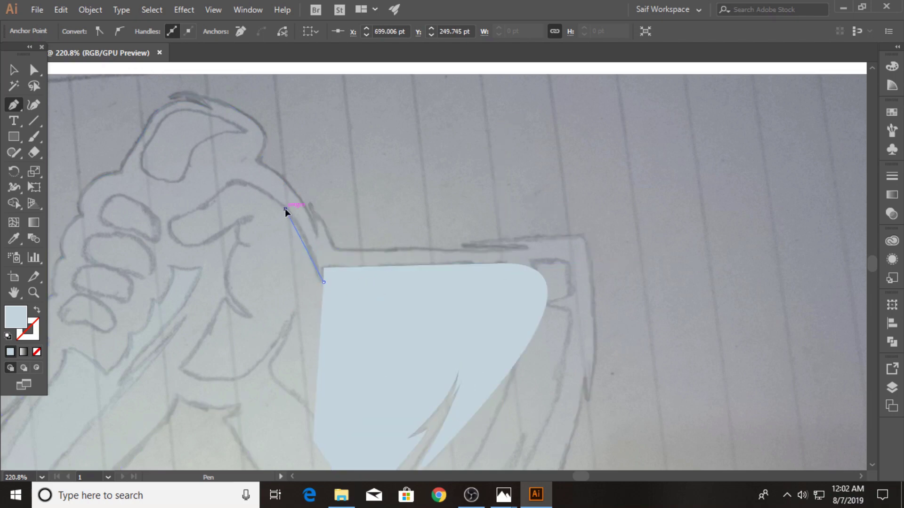
mouse_move(285, 208)
mouse_down()
mouse_move(221, 192)
mouse_move(170, 225)
mouse_up()
mouse_move(170, 221)
mouse_down()
mouse_move(187, 255)
mouse_move(208, 246)
mouse_up()
Make the shape see-through and trace around the thumb's underside and tip.
key(i)
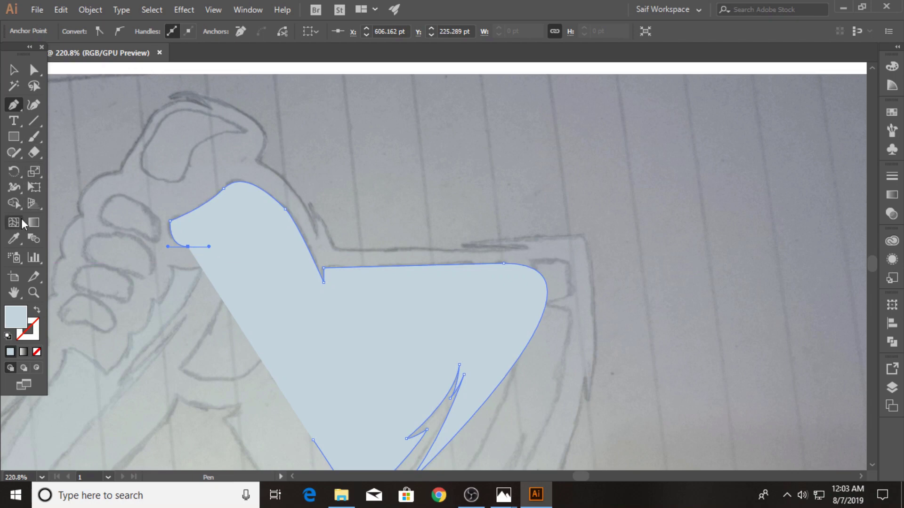
key(ctrl+shift+bracketleft)
key(p)
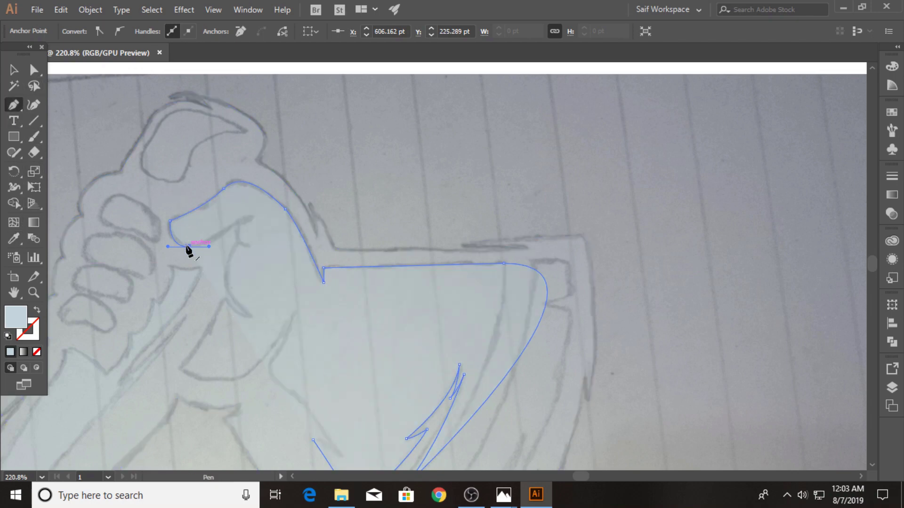
click(187, 246)
drag(232, 227, 251, 208)
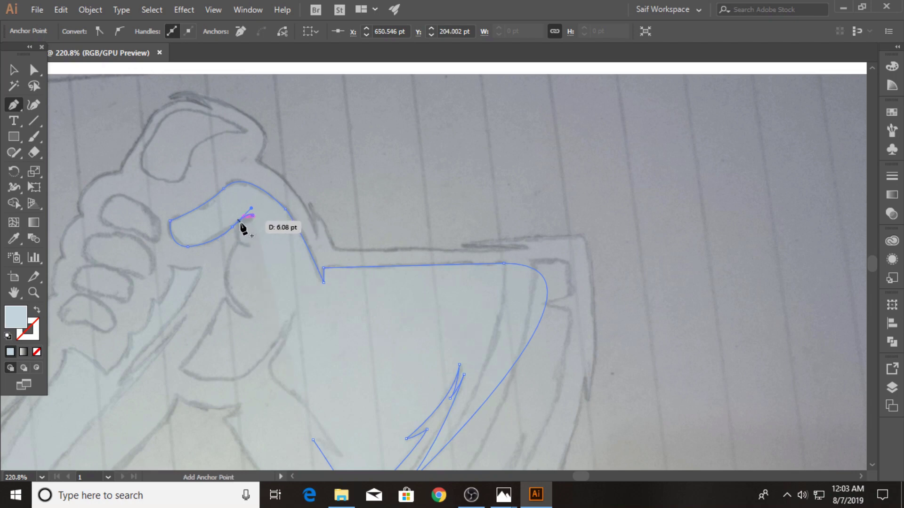
mouse_move(227, 228)
mouse_down()
mouse_move(267, 245)
mouse_move(238, 249)
mouse_up()
click(238, 227)
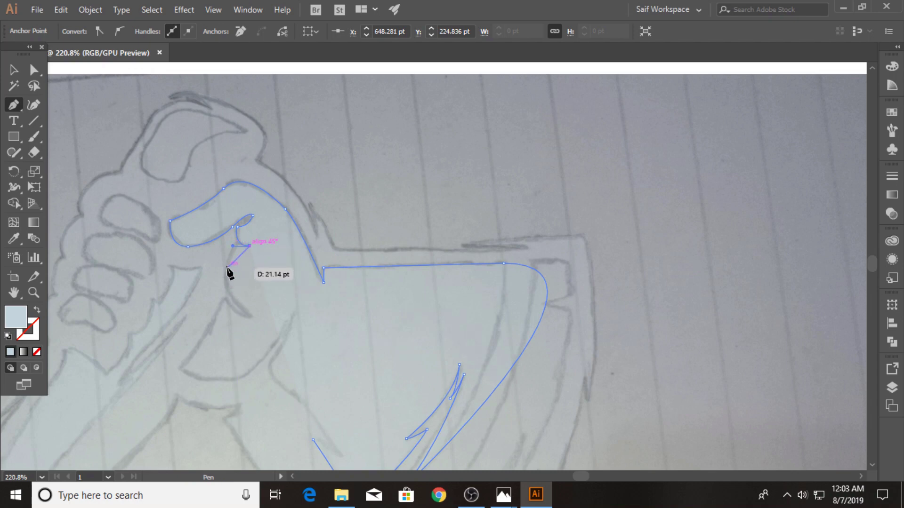
Trace the inner fist contour down and along the fist's lower edge.
click(232, 246)
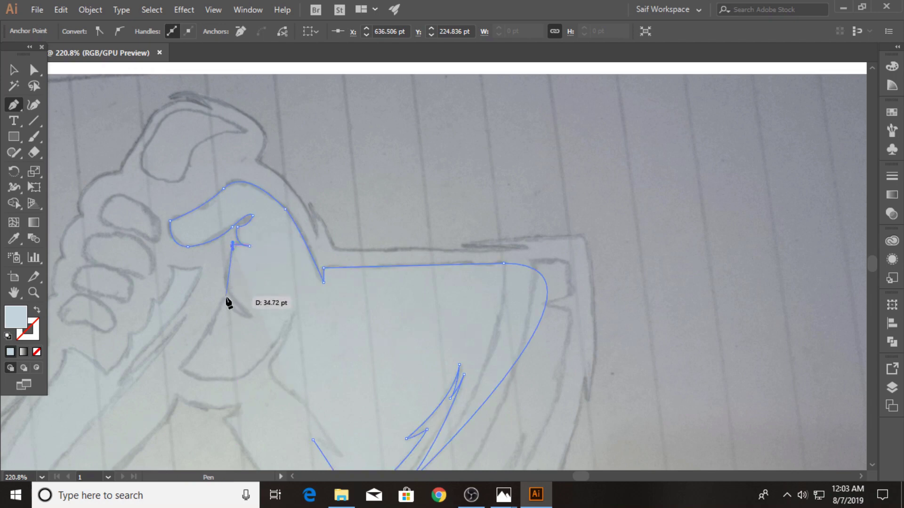
drag(252, 316, 293, 343)
click(252, 316)
mouse_move(235, 319)
mouse_down()
mouse_move(210, 274)
mouse_move(181, 370)
mouse_move(157, 380)
mouse_up()
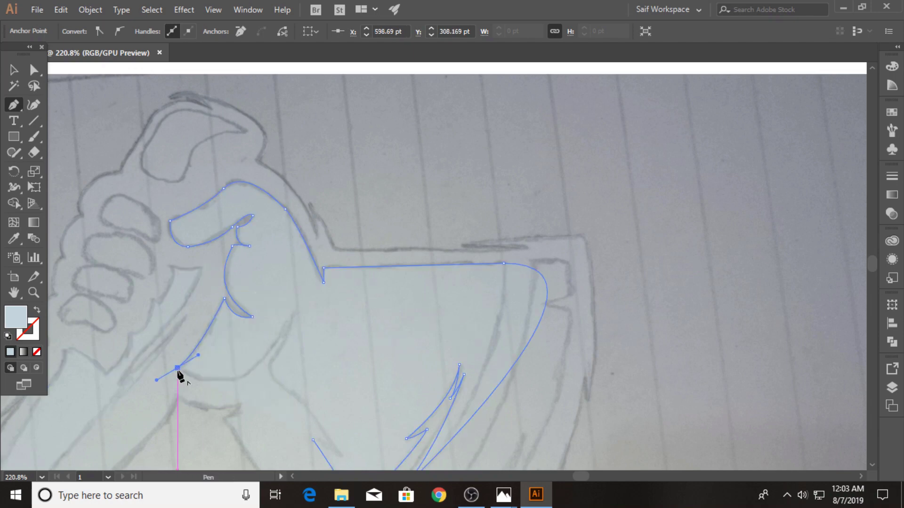
drag(230, 380, 262, 372)
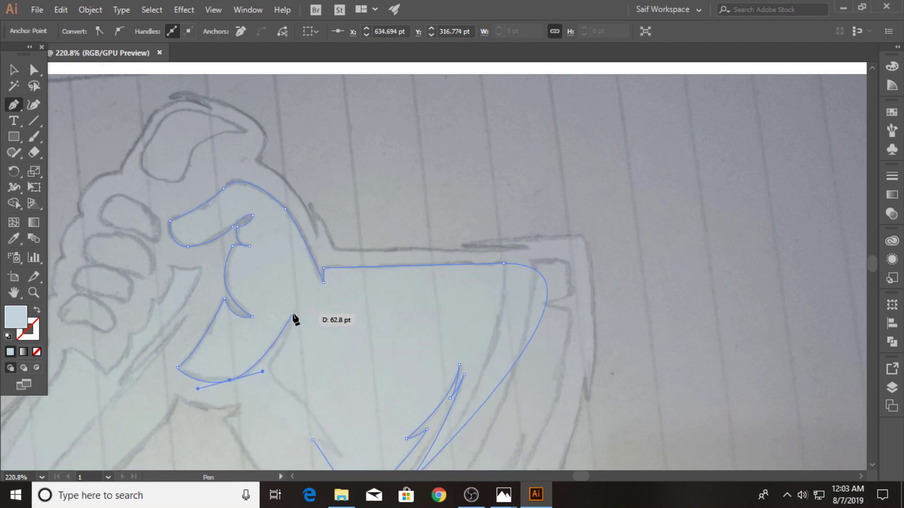
drag(293, 313, 292, 299)
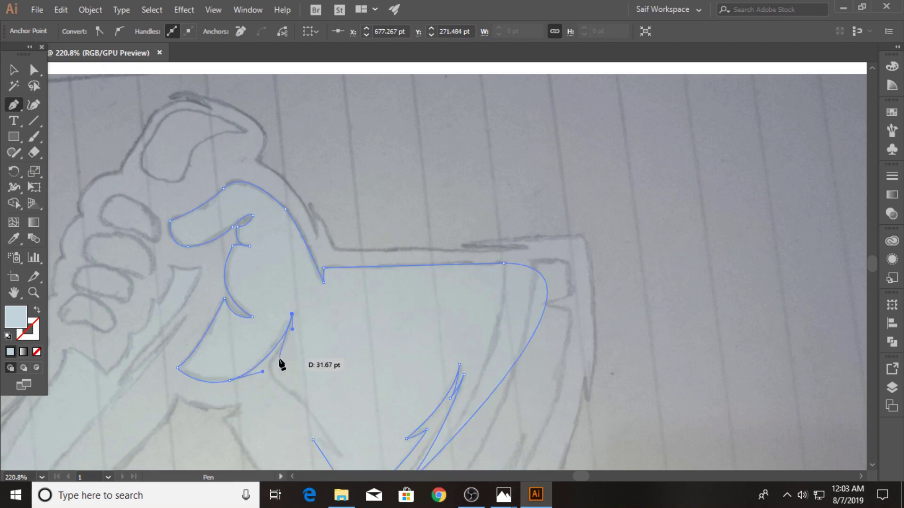
drag(278, 355, 266, 367)
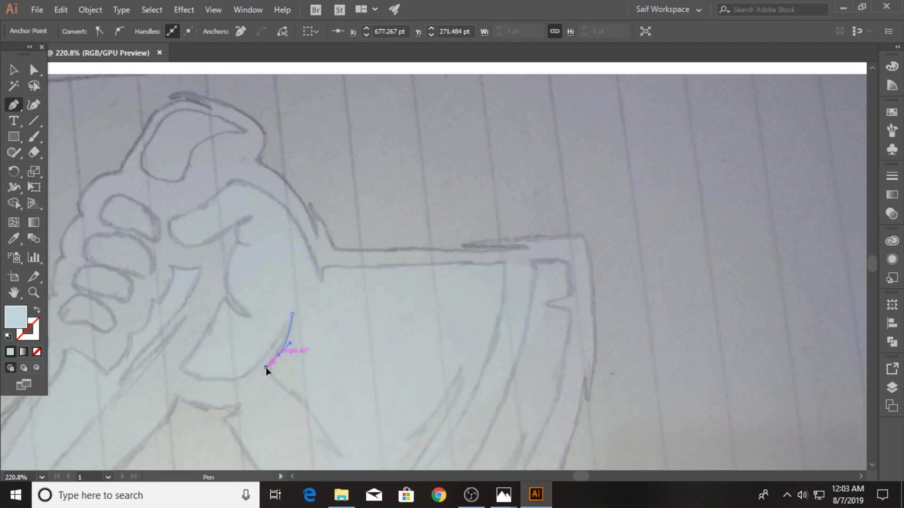
Finish the fist contour with a curved point and close the shape at its start.
mouse_move(292, 395)
mouse_down()
mouse_move(342, 408)
mouse_move(304, 244)
mouse_move(258, 265)
mouse_up()
click(306, 282)
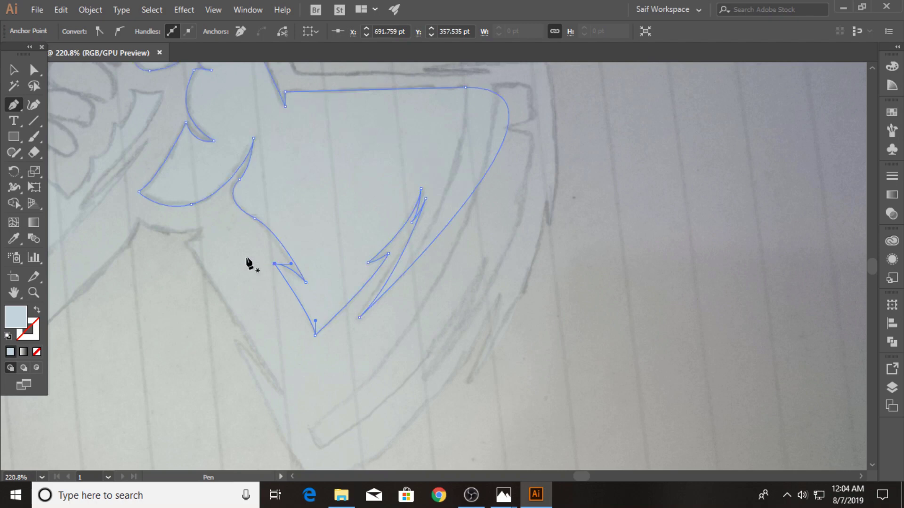
click(33, 293)
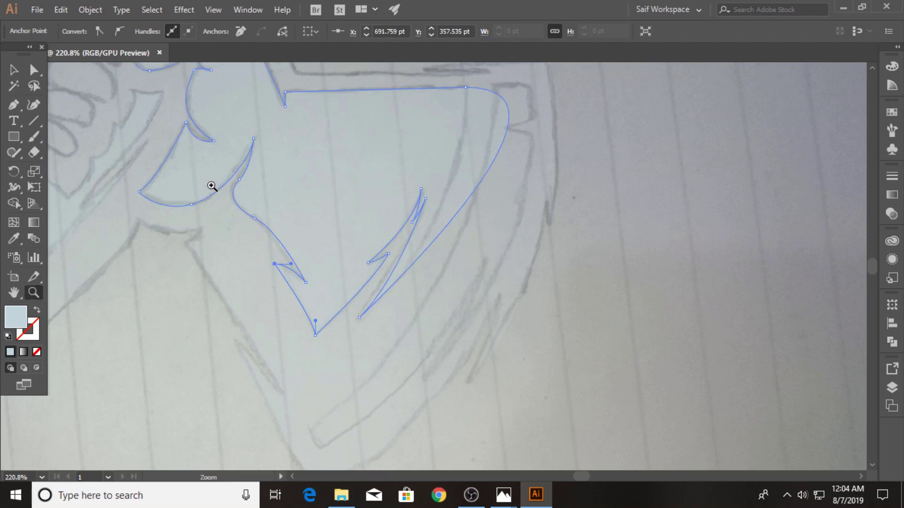
With the Curvature tool, fit the axe head's top-right corner, right edge and top edge to the sketch.
click(33, 104)
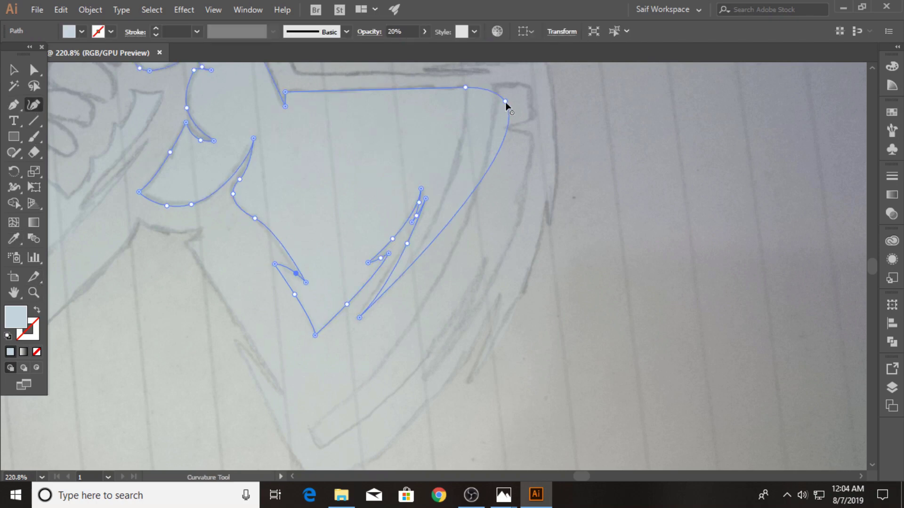
drag(506, 102, 513, 95)
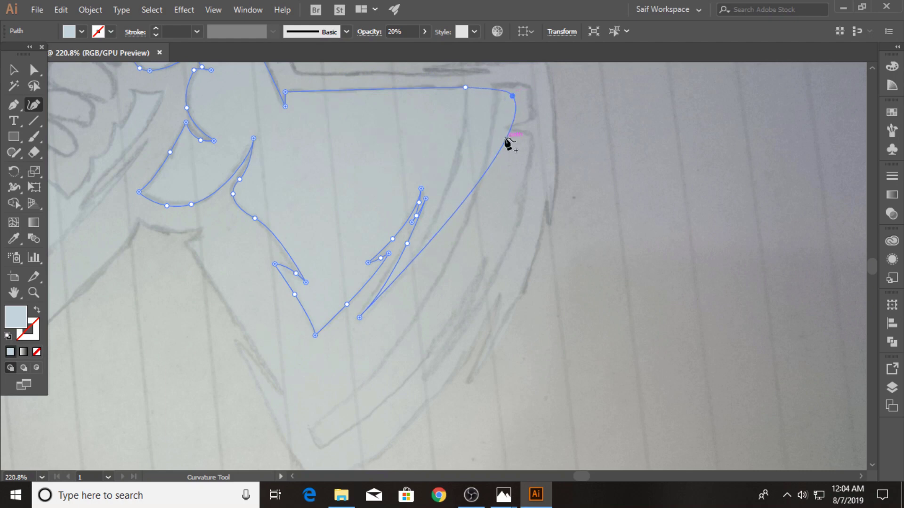
drag(512, 95, 474, 101)
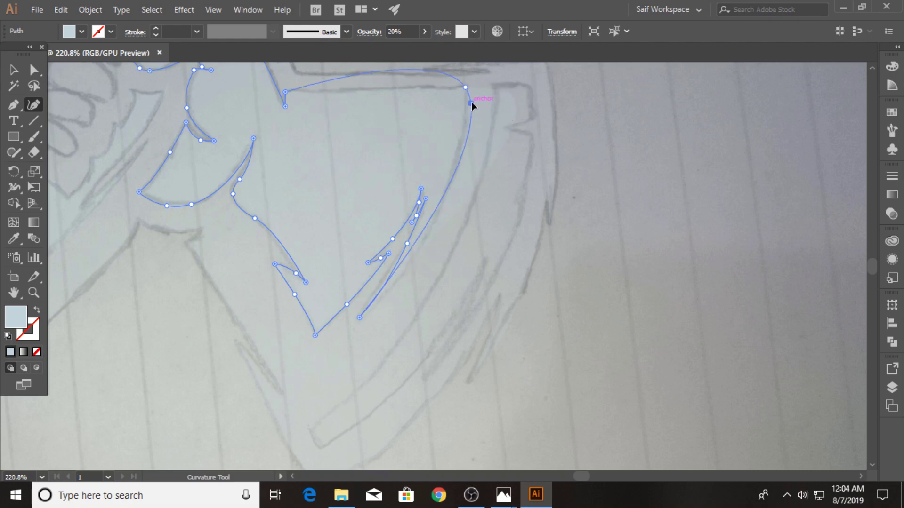
click(443, 216)
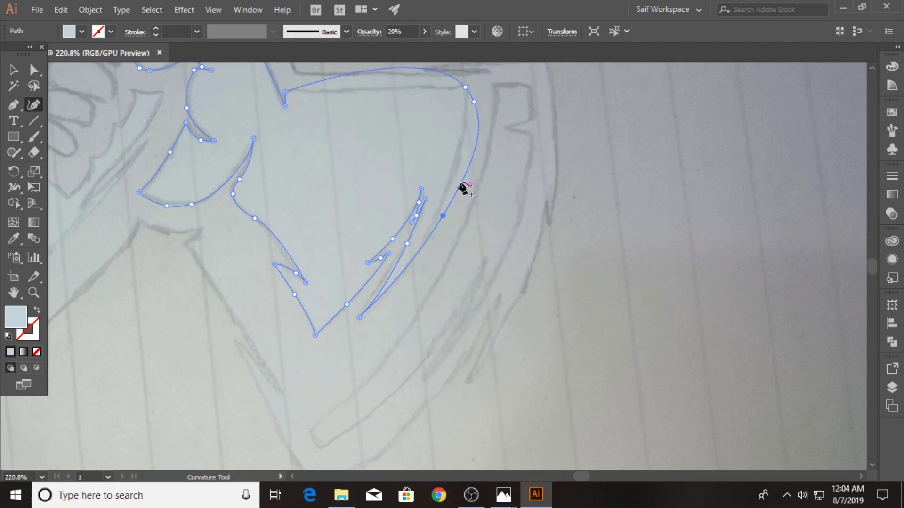
drag(475, 104, 467, 106)
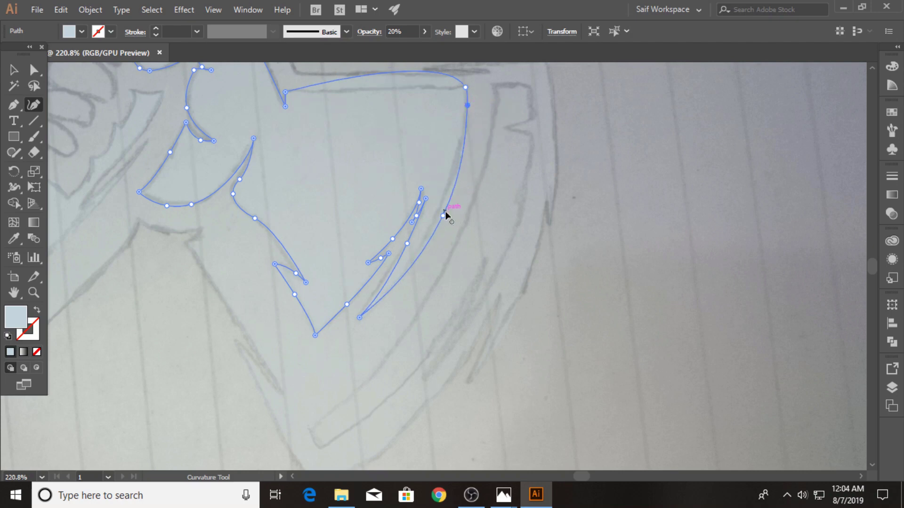
drag(442, 216, 437, 216)
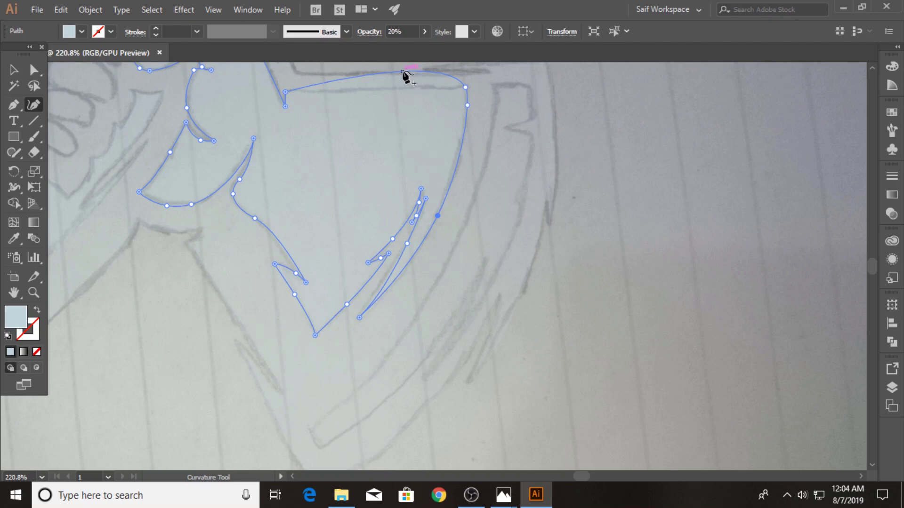
drag(402, 72, 402, 88)
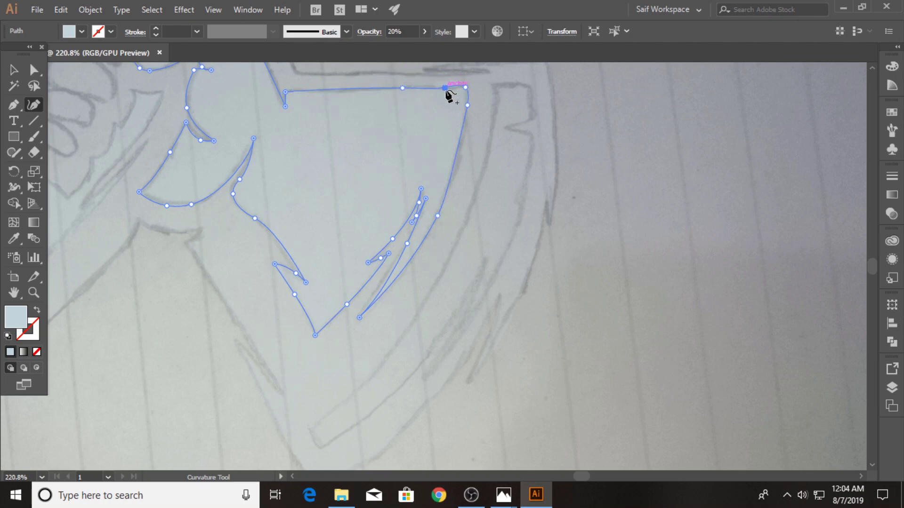
Deselect the axe head and make a first attempt at a path up the cutting edge.
key(v)
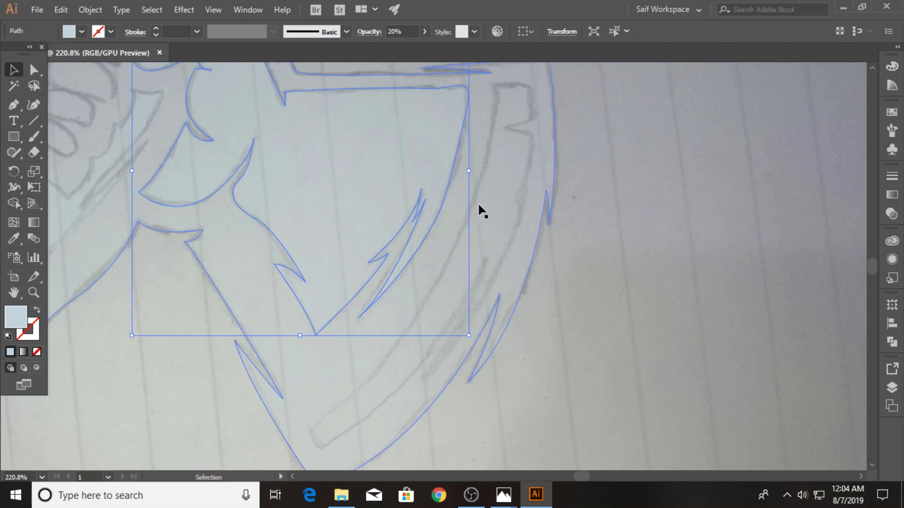
click(544, 206)
click(14, 106)
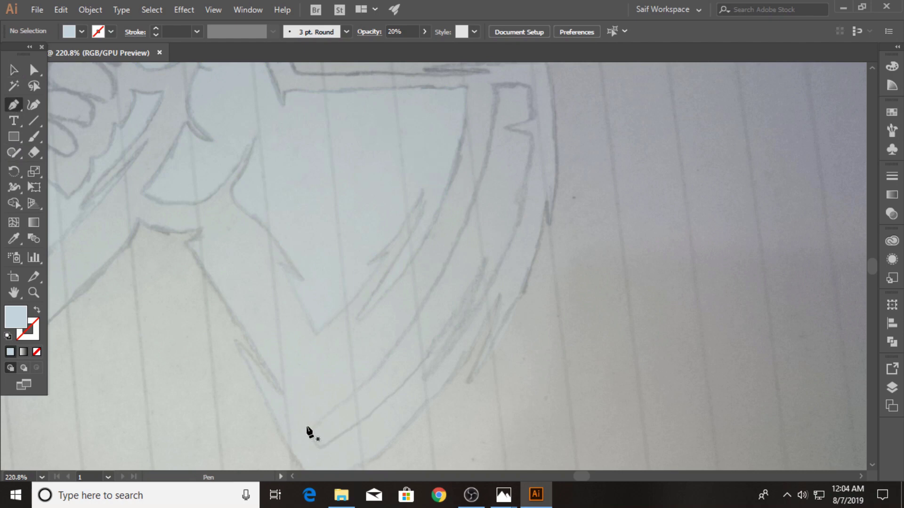
click(306, 426)
drag(441, 274, 484, 170)
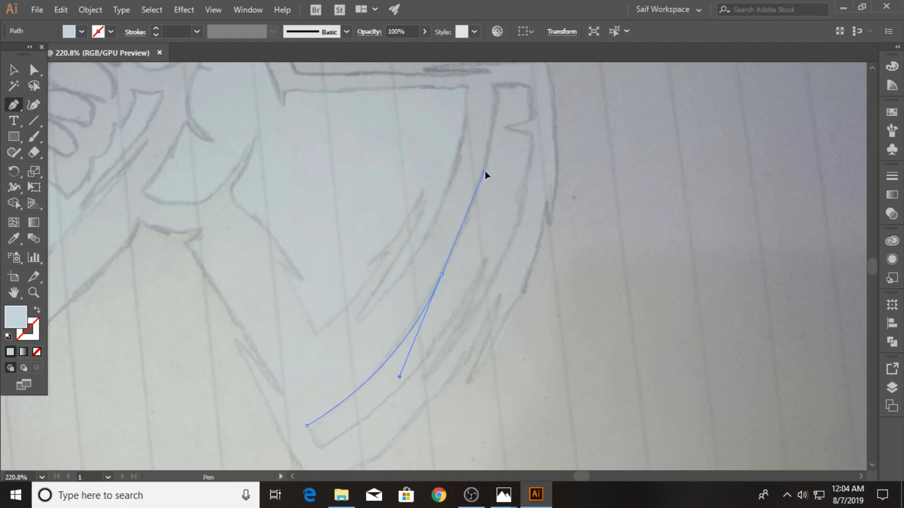
drag(490, 87, 478, 70)
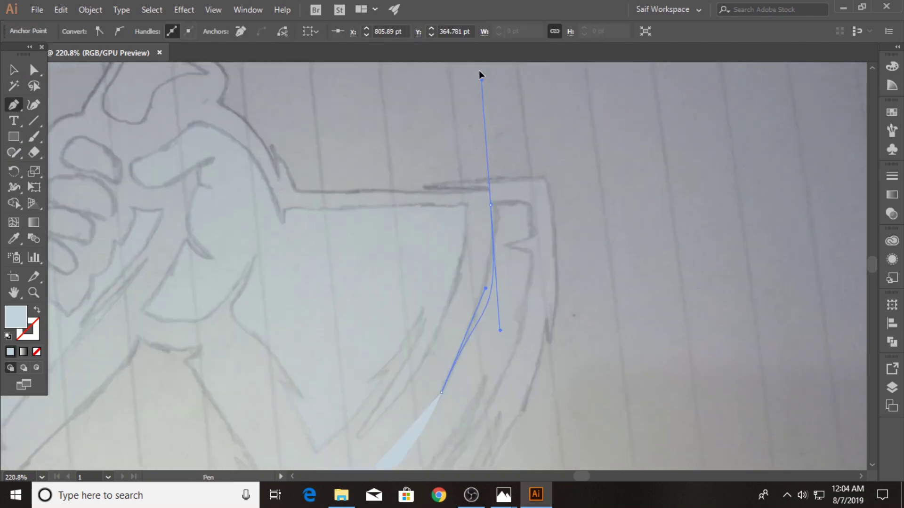
click(492, 245)
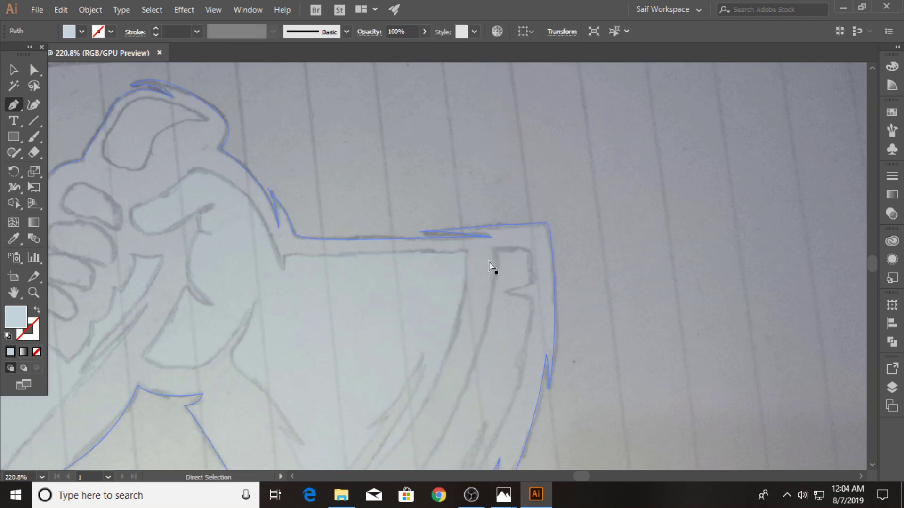
drag(491, 252, 464, 136)
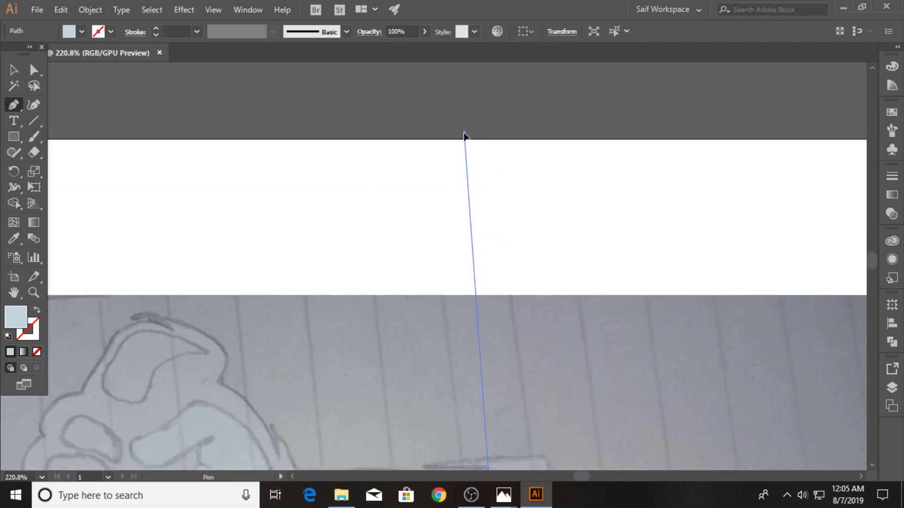
click(34, 292)
drag(420, 398, 329, 247)
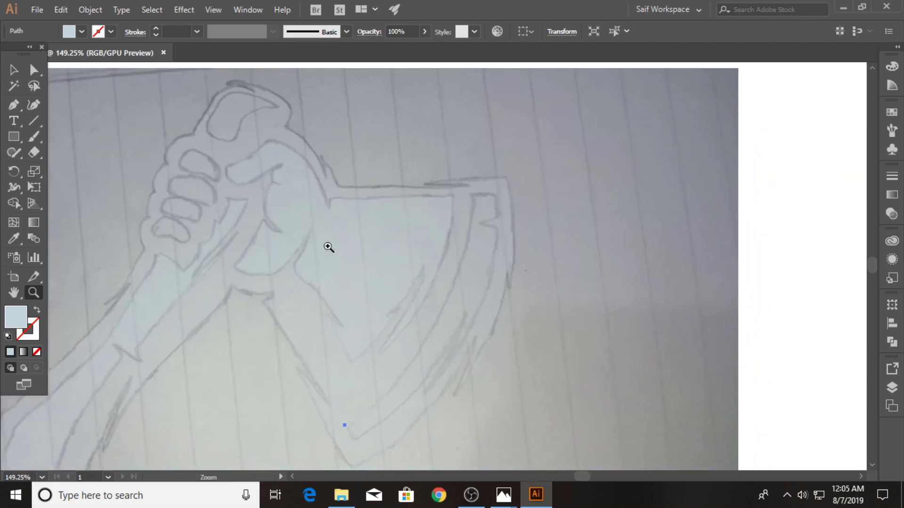
Redraw the cutting-edge strip from the blade's bottom to its top corner and back down the inner edge.
key(p)
click(345, 426)
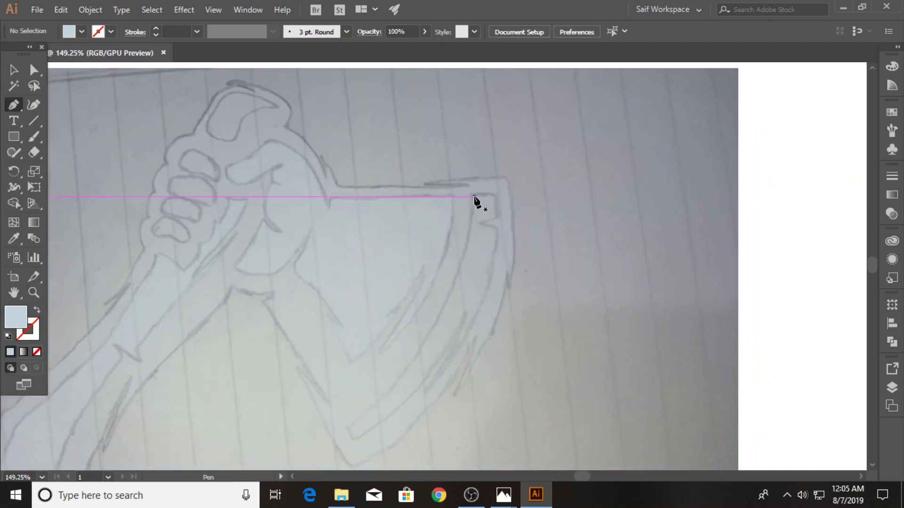
click(345, 426)
mouse_move(470, 196)
mouse_down()
mouse_move(456, 94)
mouse_move(475, 105)
mouse_up()
mouse_move(471, 255)
mouse_down()
mouse_move(508, 259)
mouse_move(503, 278)
mouse_up()
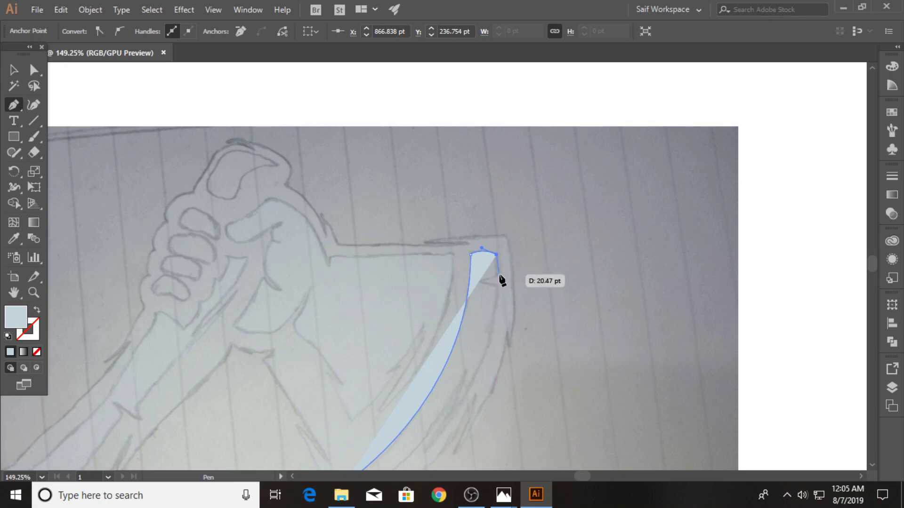
click(499, 273)
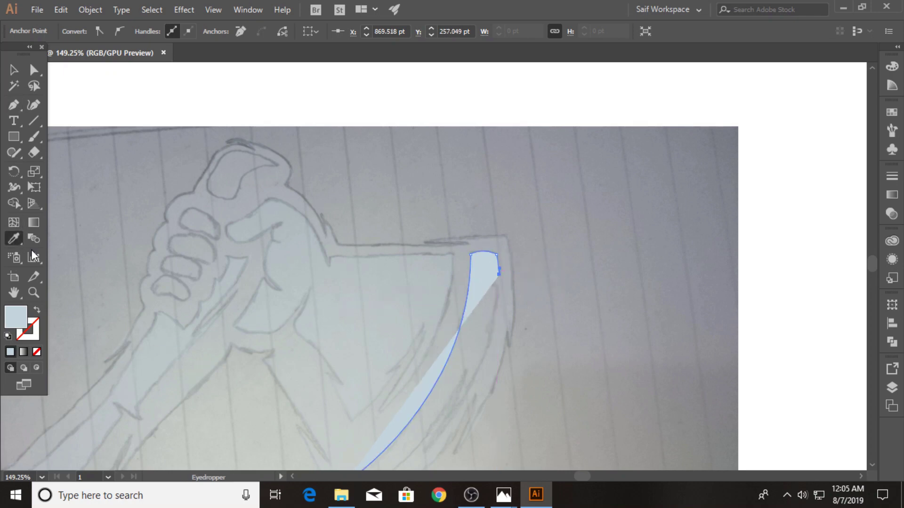
key(ctrl)
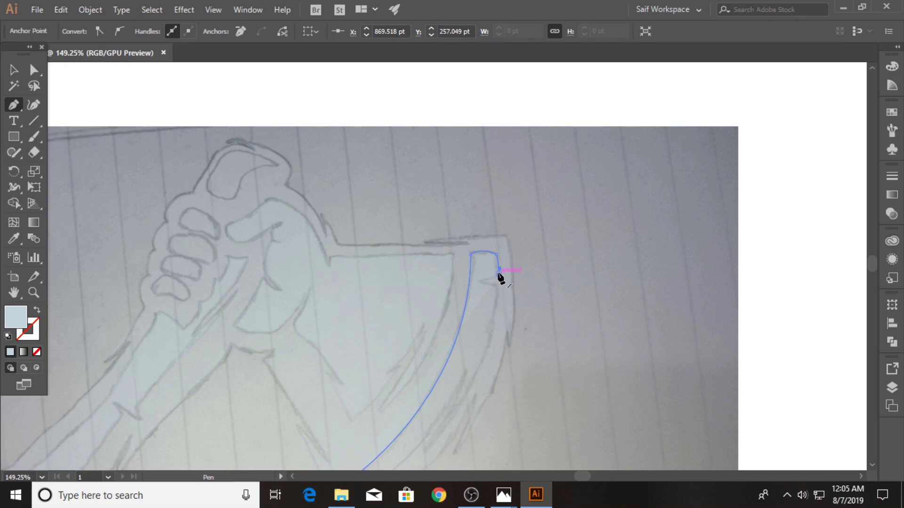
mouse_move(496, 273)
mouse_down()
mouse_move(477, 282)
mouse_move(497, 292)
mouse_up()
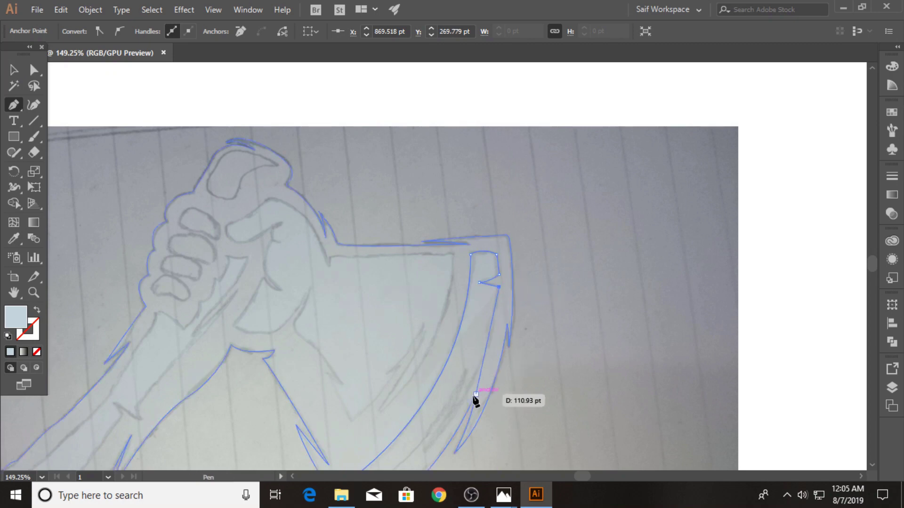
drag(476, 400, 498, 260)
drag(467, 290, 401, 354)
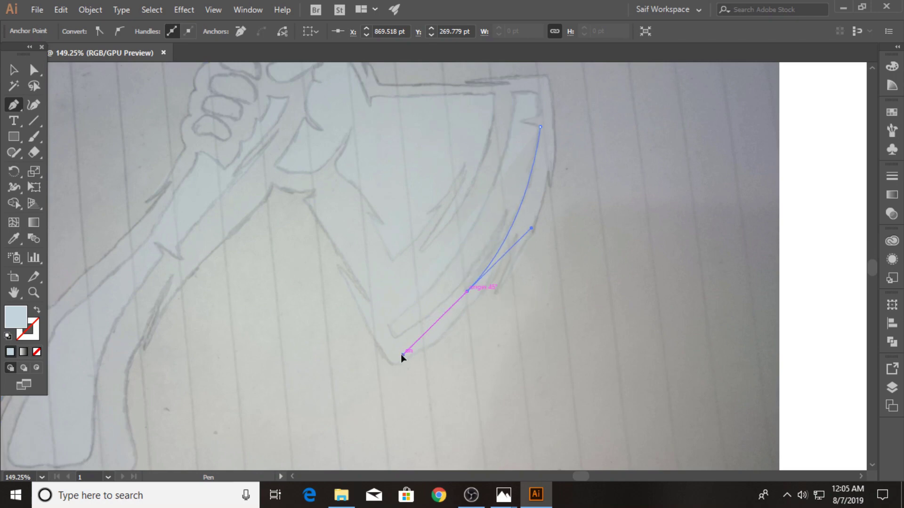
mouse_move(466, 291)
mouse_down()
mouse_move(511, 218)
mouse_move(507, 188)
mouse_move(507, 212)
mouse_up()
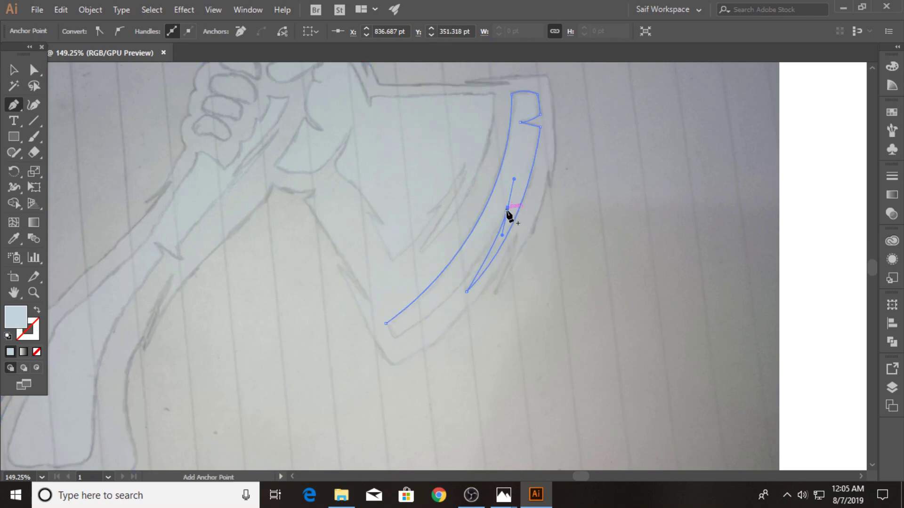
drag(395, 338, 333, 364)
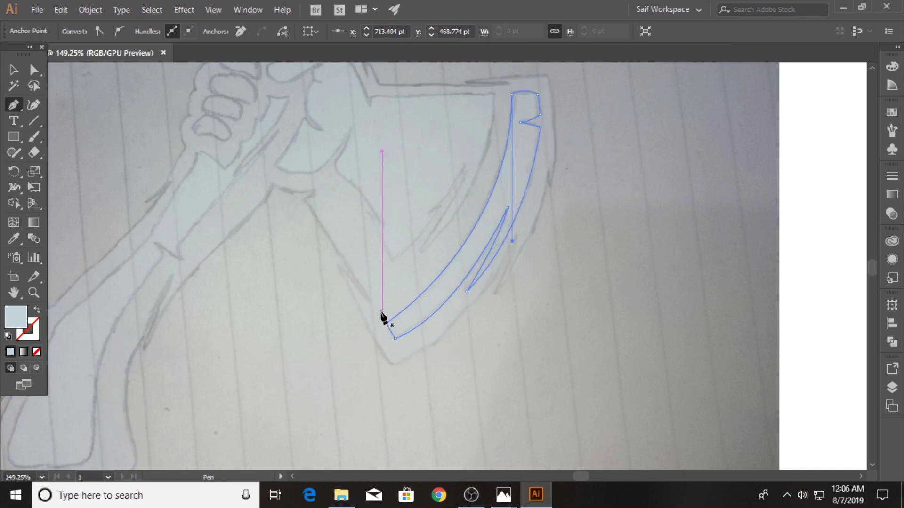
Zoom in on the fist and start a new shape over the lowest finger.
scroll(339, 320, up, 5)
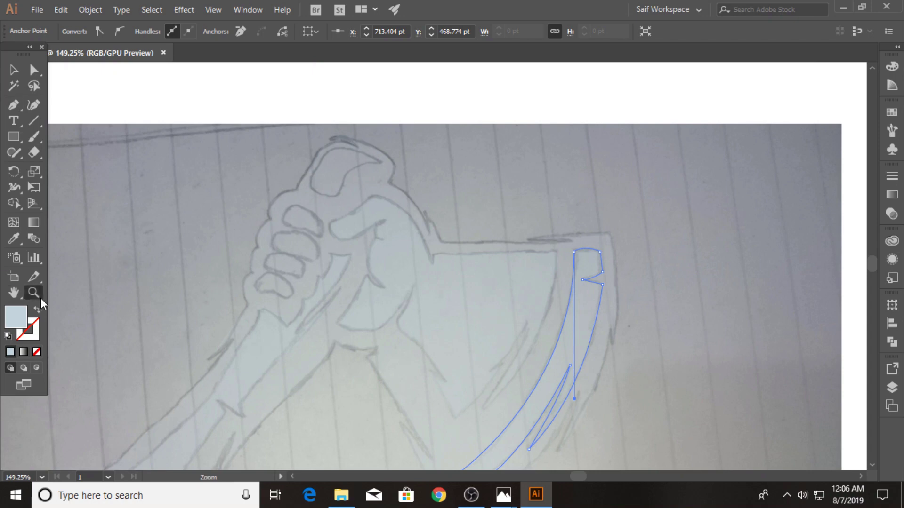
drag(209, 275, 395, 272)
key(p)
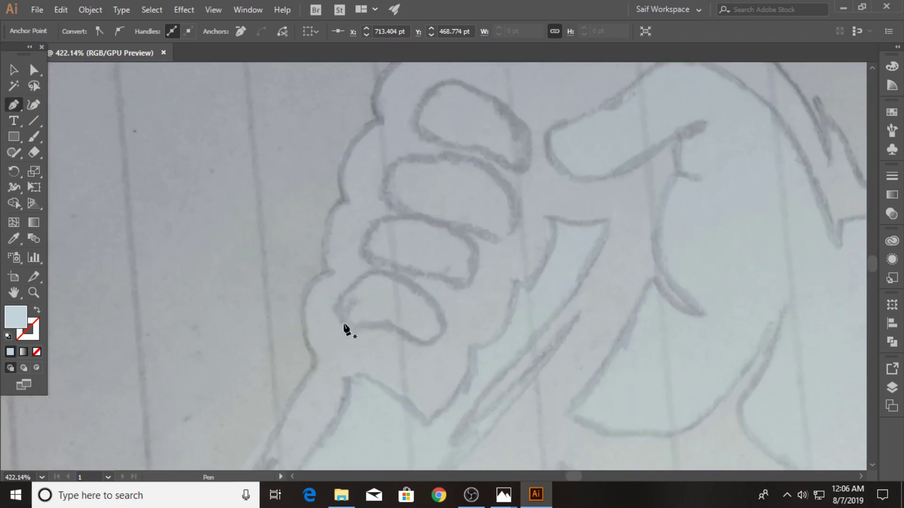
click(332, 310)
Trace a closed light-blue rounded shape over the lowest finger.
drag(418, 289, 468, 323)
click(424, 344)
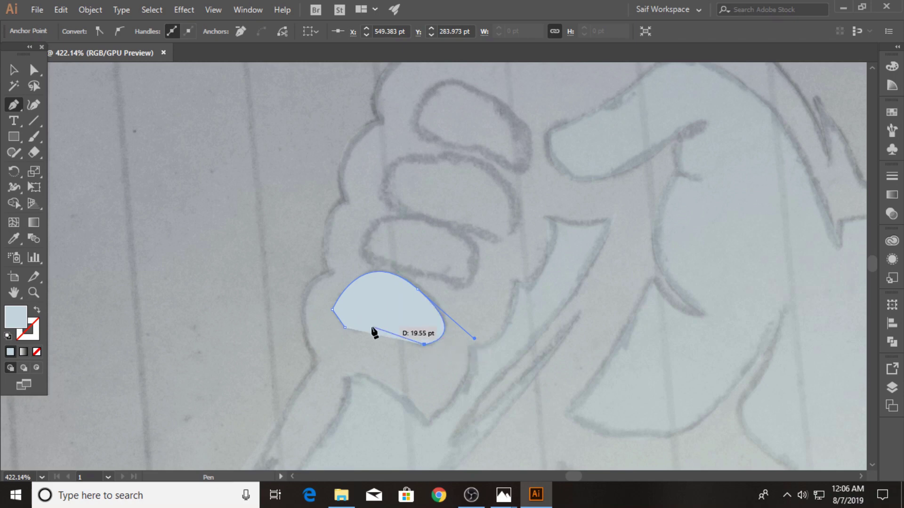
mouse_move(345, 327)
mouse_down()
mouse_move(327, 348)
mouse_move(341, 346)
mouse_up()
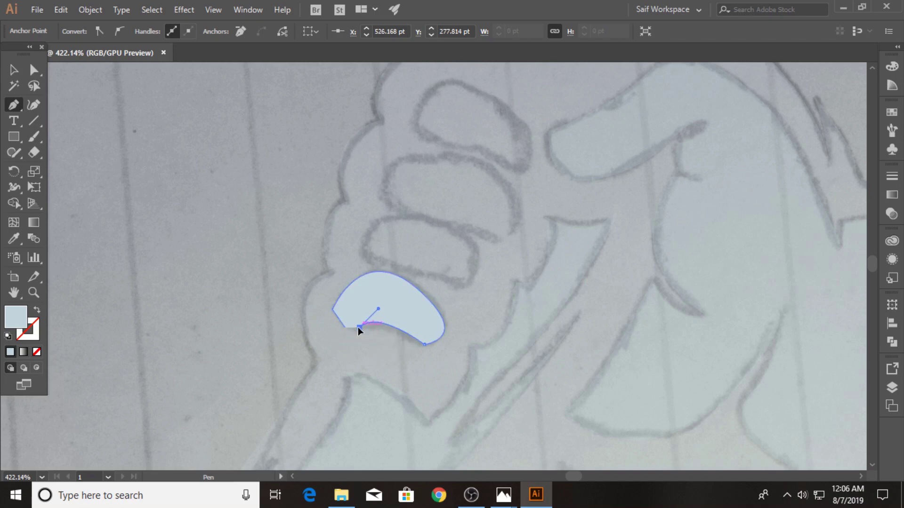
click(340, 325)
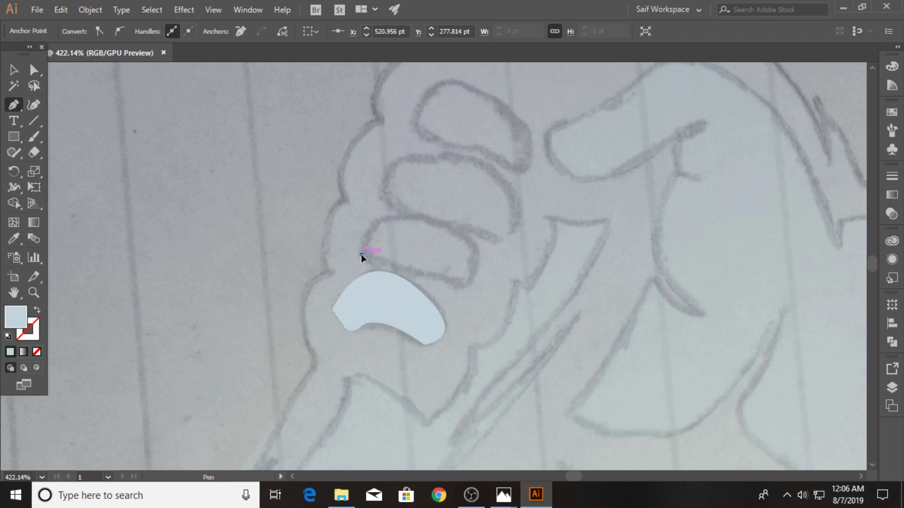
Trace rounded light-blue shapes over the second and third fingers.
click(361, 255)
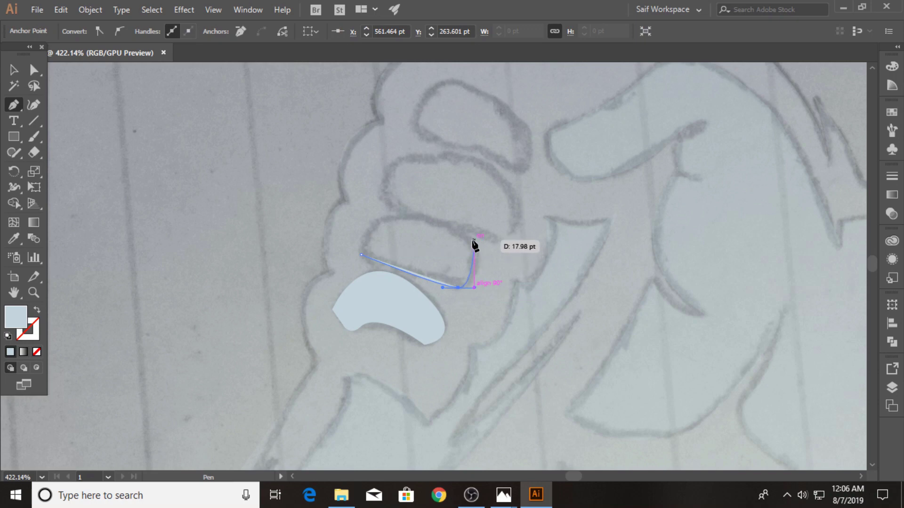
drag(465, 234, 440, 222)
drag(361, 255, 361, 313)
click(385, 187)
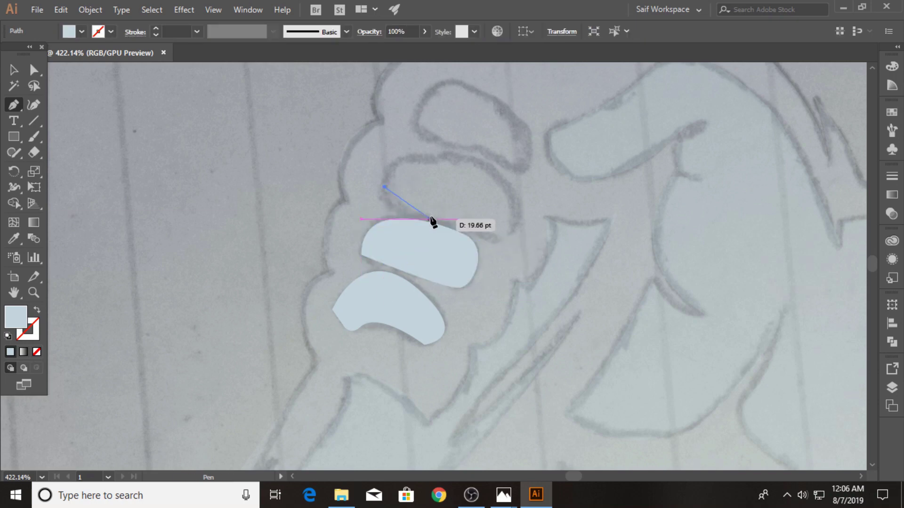
drag(497, 239, 473, 154)
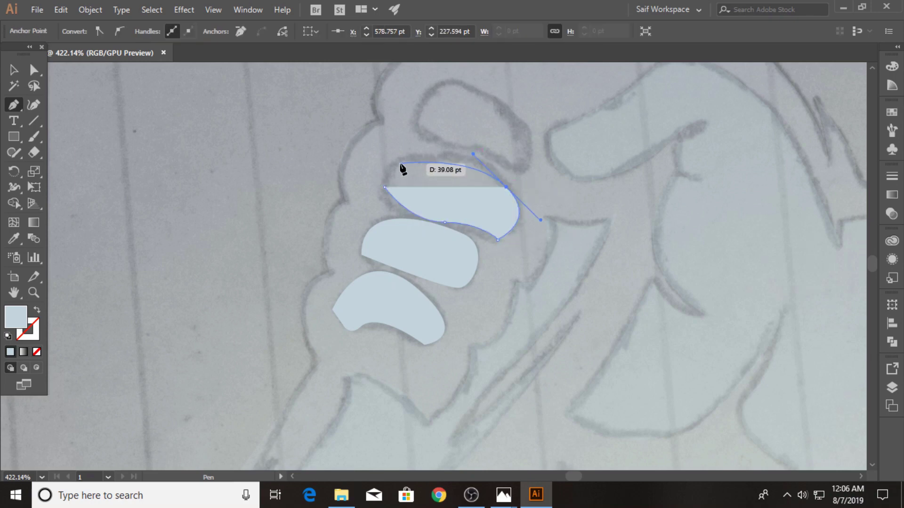
drag(400, 164, 415, 139)
Trace and close a rounded light-blue shape over the top finger.
scroll(426, 174, up, 3)
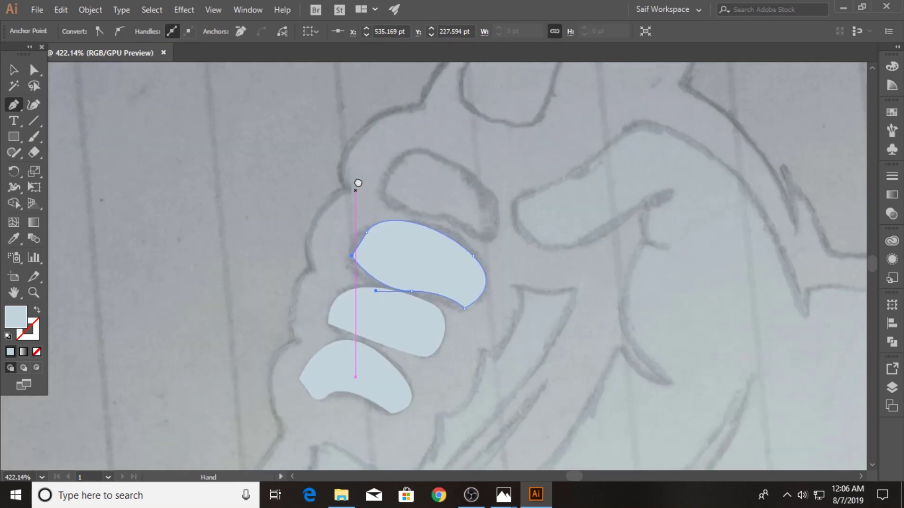
click(384, 191)
drag(405, 154, 420, 152)
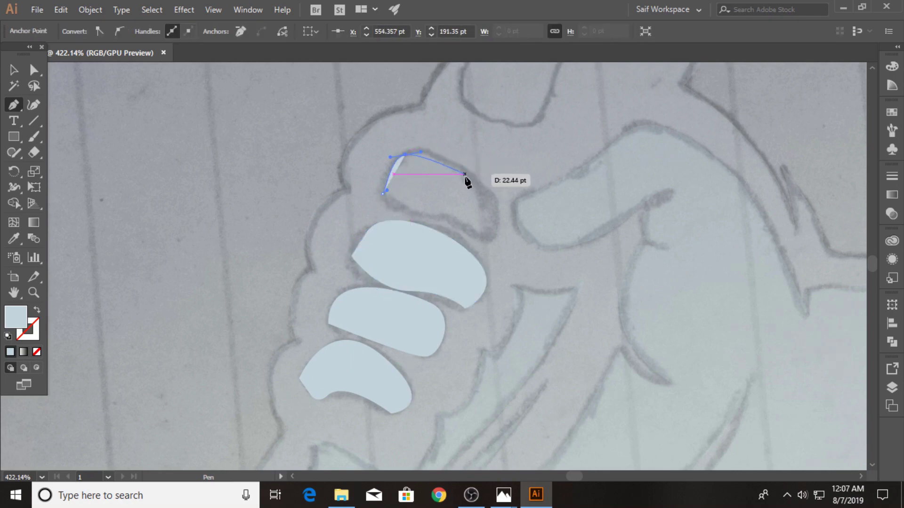
drag(473, 180, 492, 197)
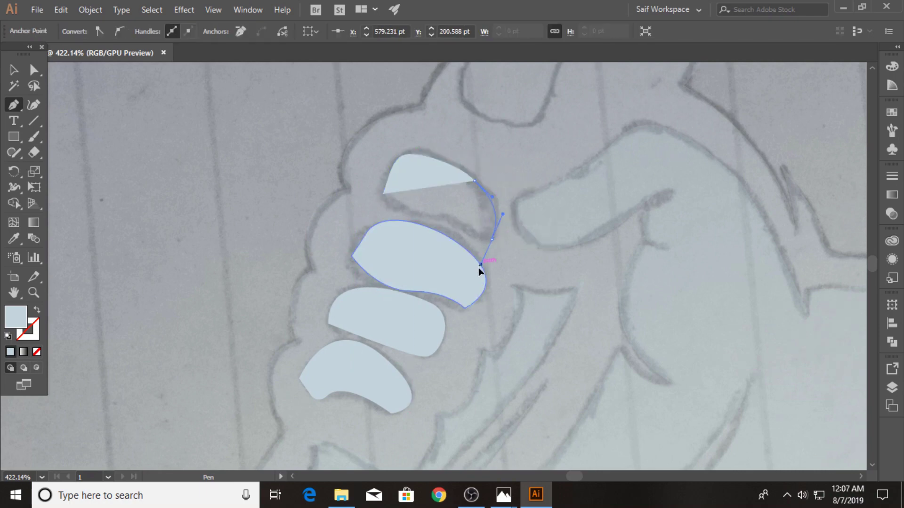
drag(492, 240, 479, 269)
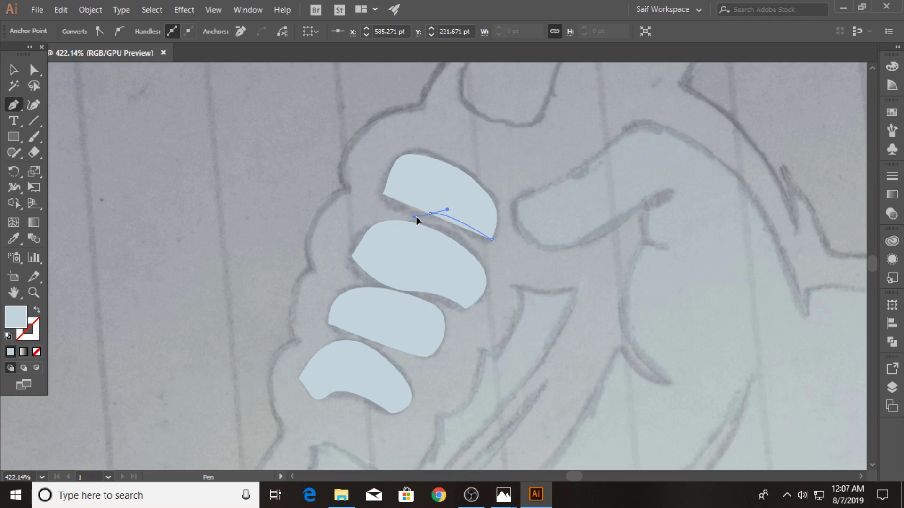
click(384, 193)
Start a curved path across the top knuckle and send it behind the sketch.
drag(444, 105, 336, 320)
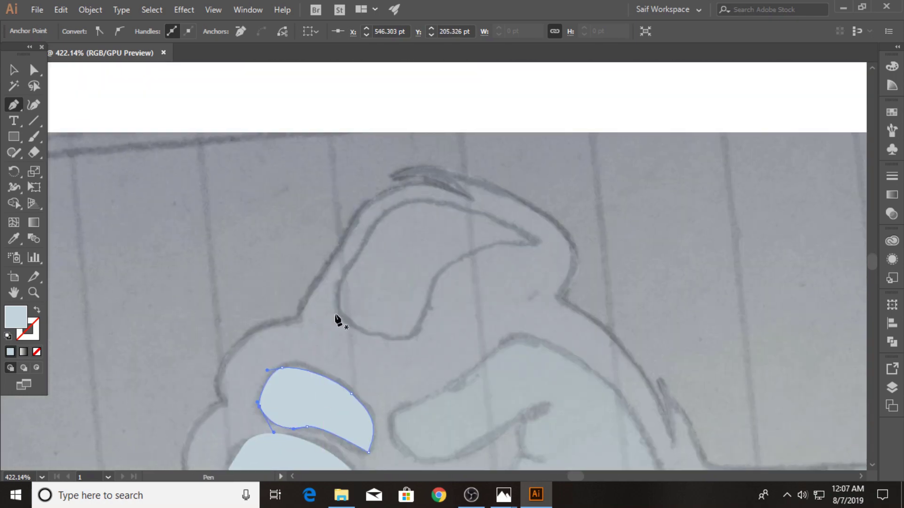
click(341, 312)
drag(372, 242, 374, 240)
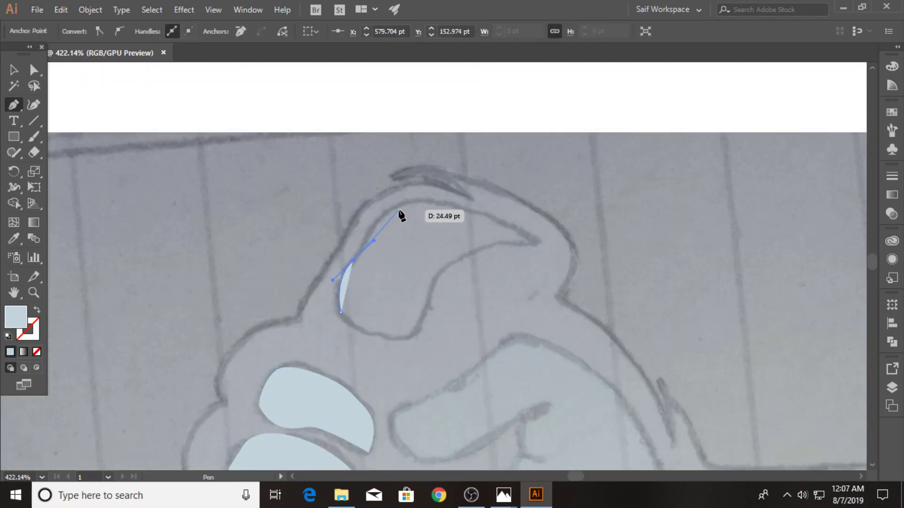
drag(441, 207, 442, 204)
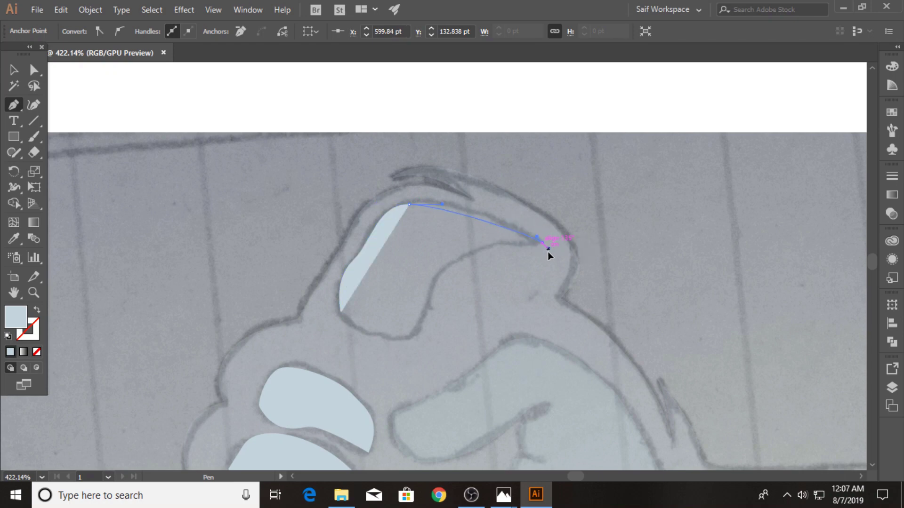
drag(560, 270, 567, 262)
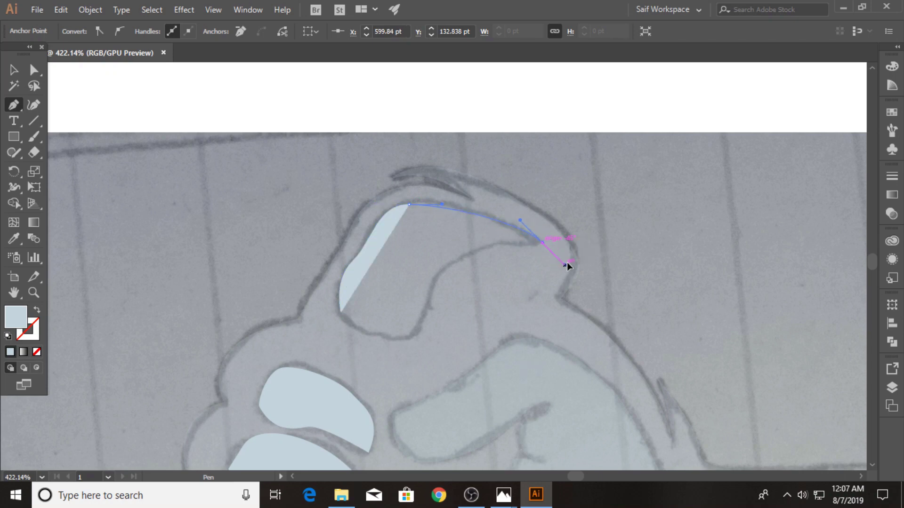
click(542, 243)
key(ctrl+shift+bracketleft)
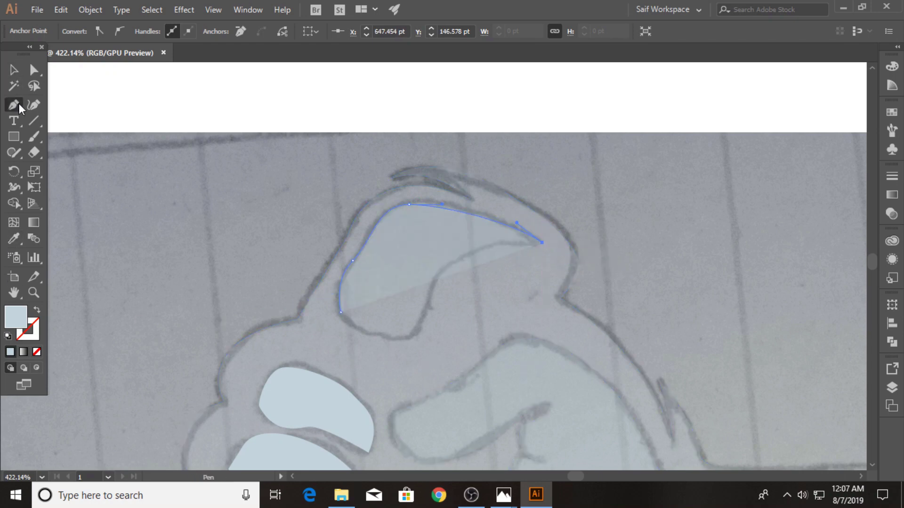
Trace the knuckle's lower edge, close the shape, and zoom out with Zoom.
click(542, 242)
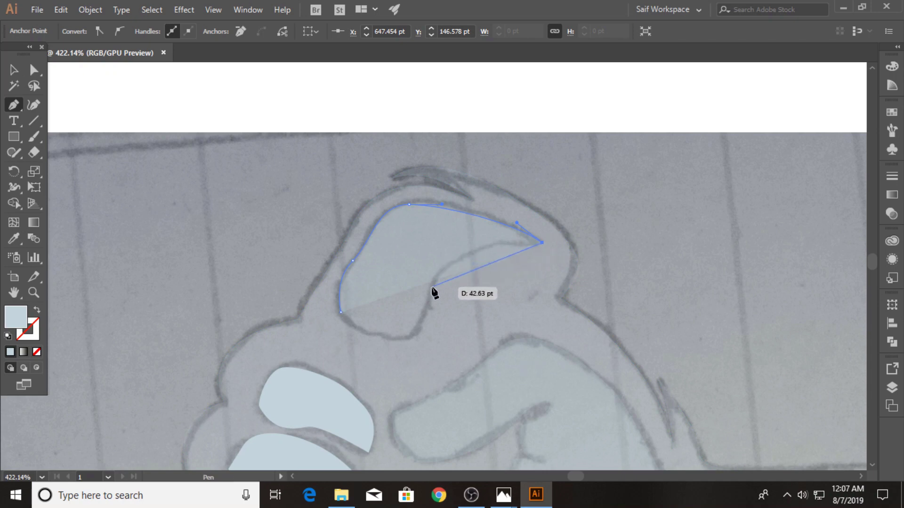
drag(432, 287, 413, 339)
drag(341, 312, 315, 273)
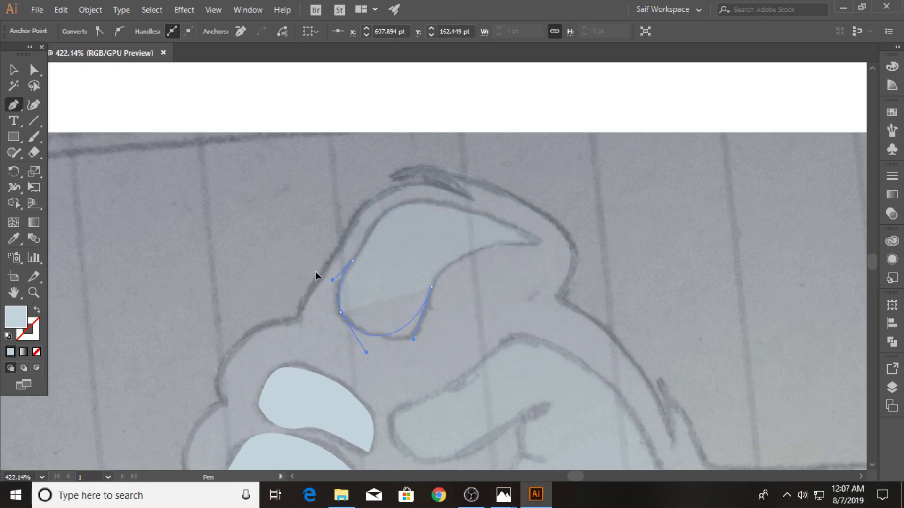
drag(409, 204, 452, 209)
click(542, 243)
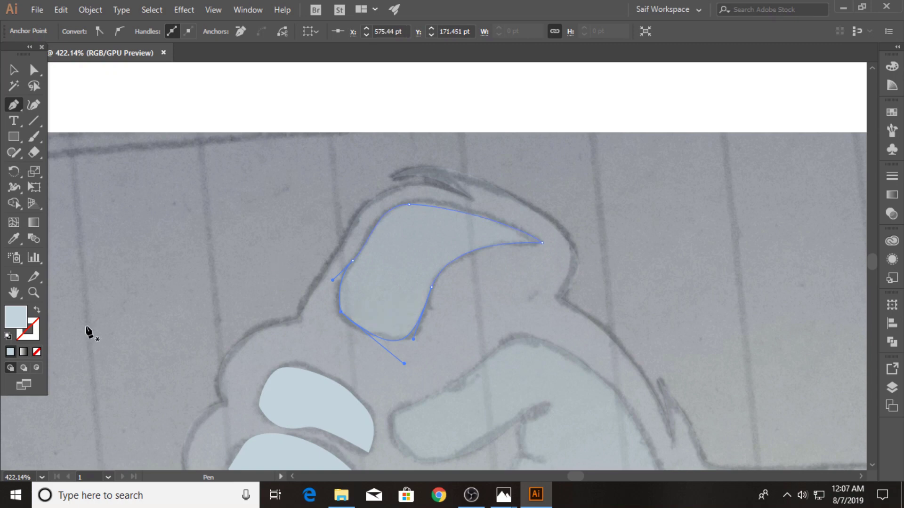
key(z)
alt+click(376, 353)
alt+click(276, 185)
Zoom out, deselect, and turn off the sketch photo's visibility inside Layer 1.
alt+click(309, 248)
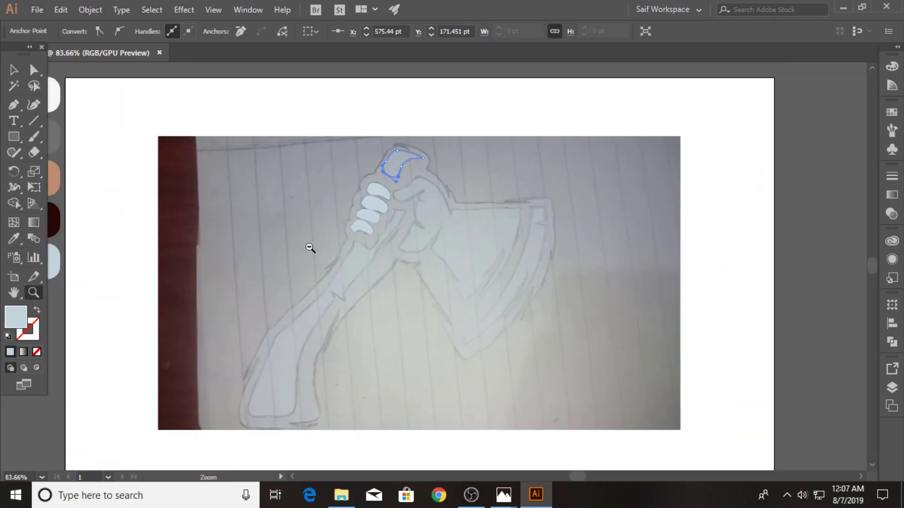
alt+click(312, 265)
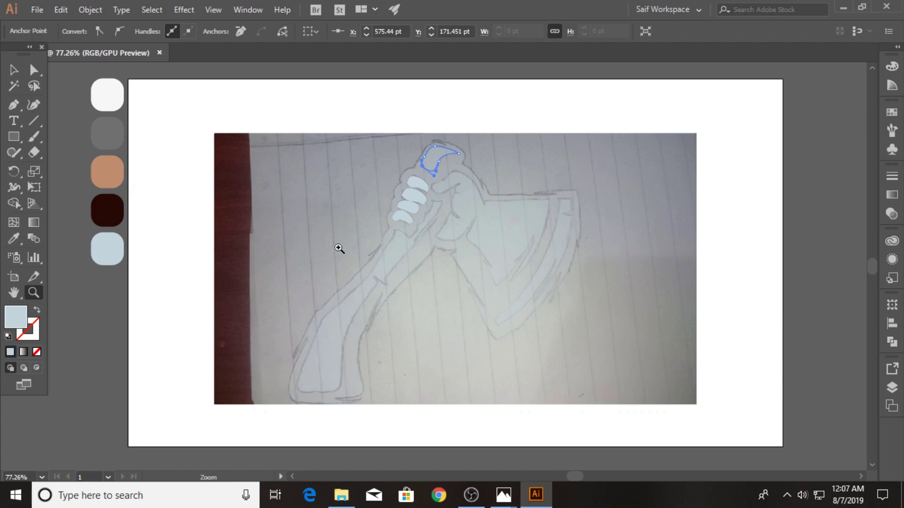
key(v)
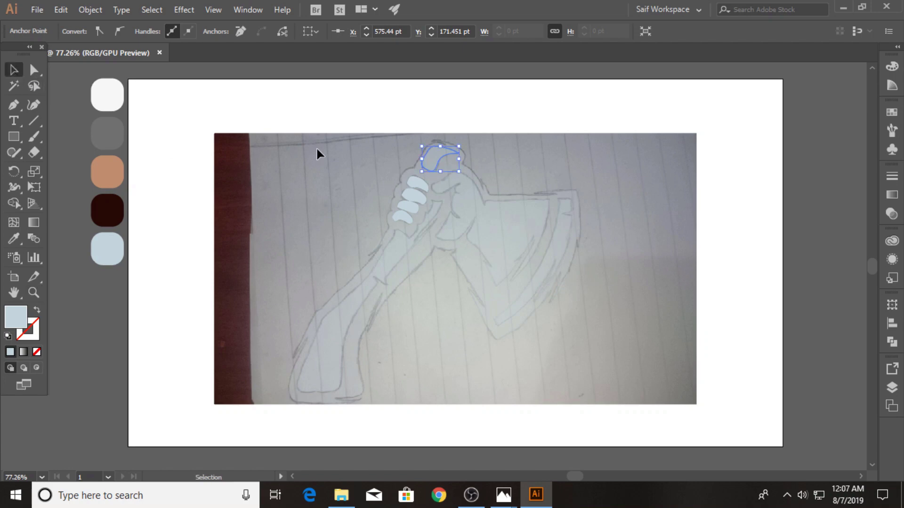
click(779, 351)
click(895, 349)
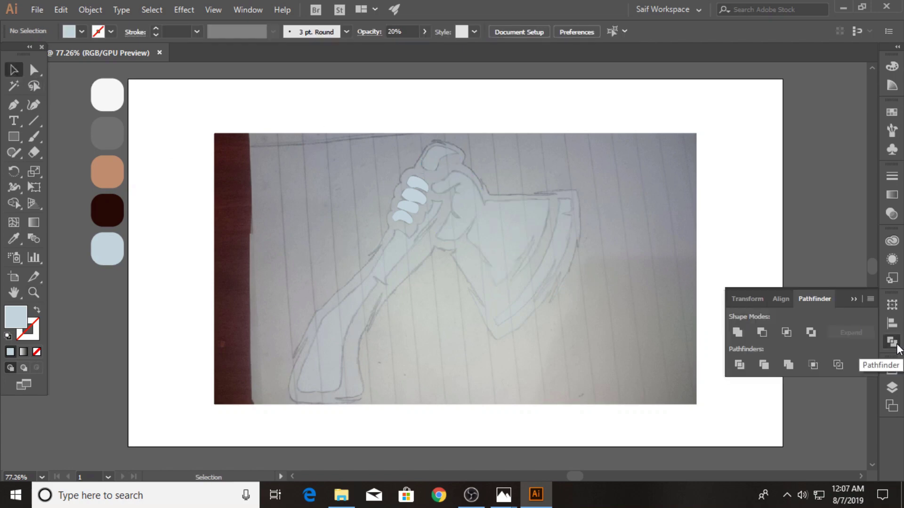
click(891, 387)
click(758, 366)
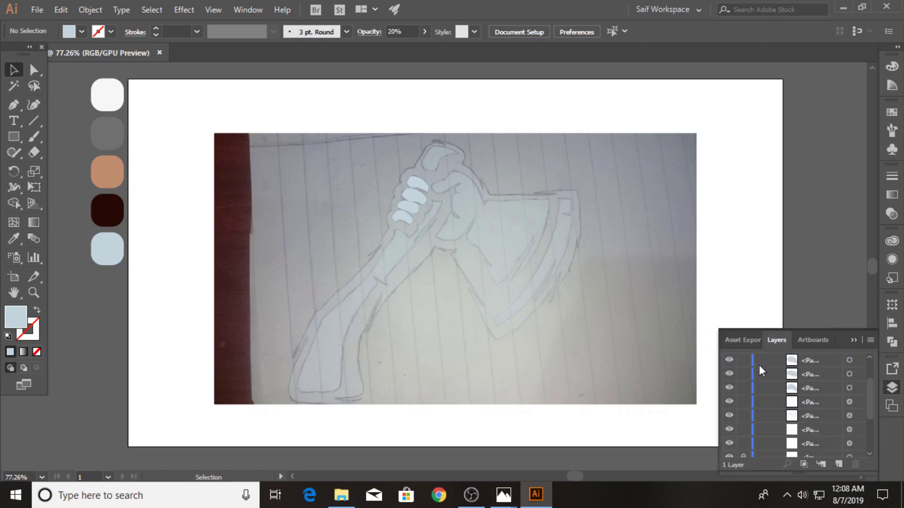
scroll(748, 376, down, 1)
click(729, 382)
Give all the traced axe shapes a 1 pt stroke weight.
click(853, 340)
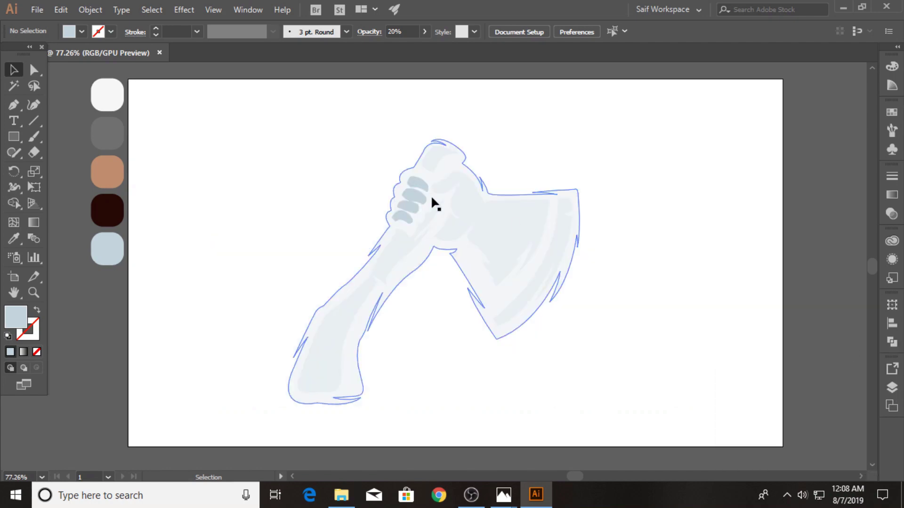
drag(282, 149, 580, 313)
click(196, 34)
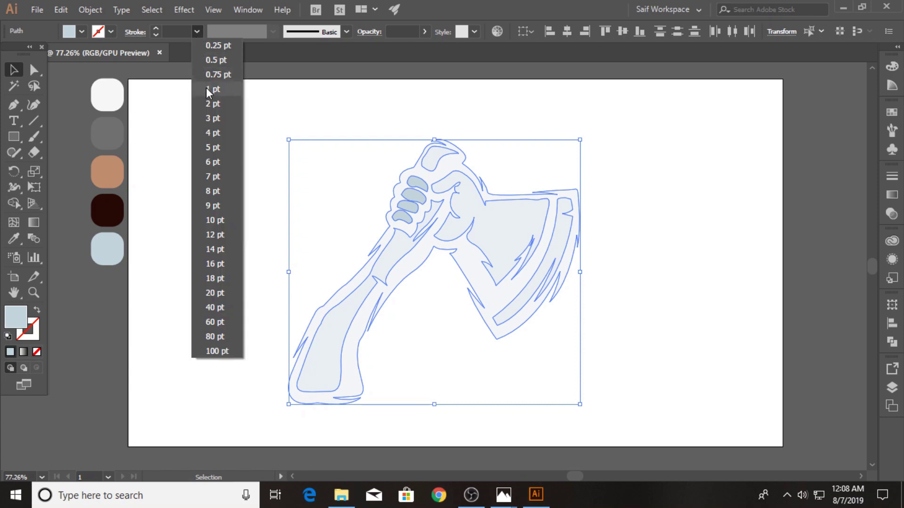
click(206, 87)
click(331, 106)
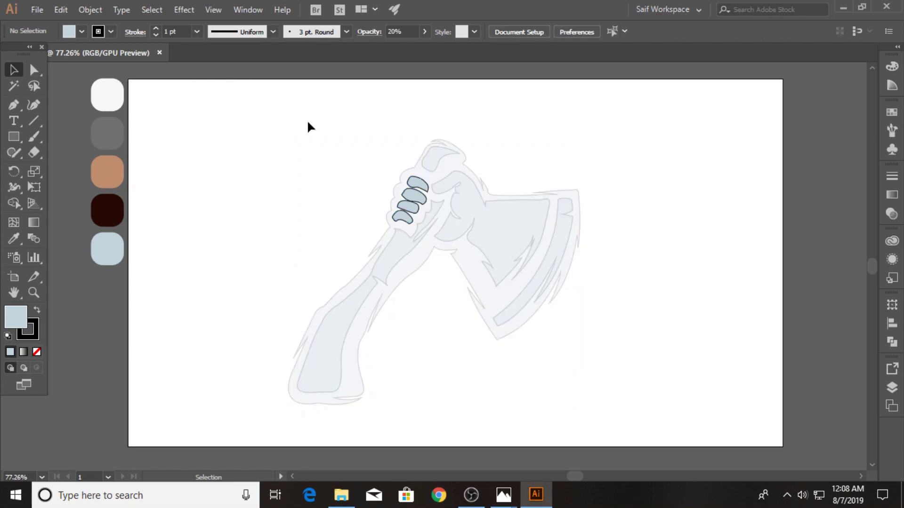
Fill the axe outline shape with dark brown using the Eyedropper.
click(303, 308)
click(14, 238)
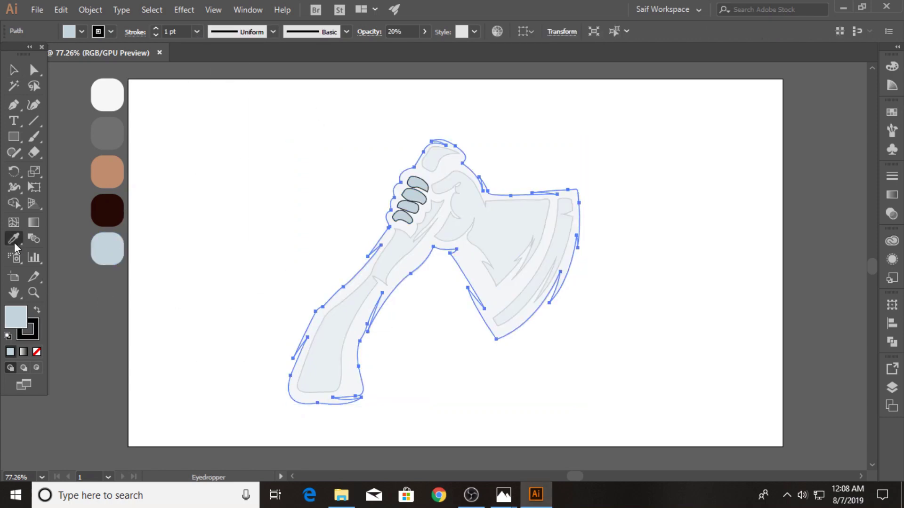
click(115, 213)
click(14, 69)
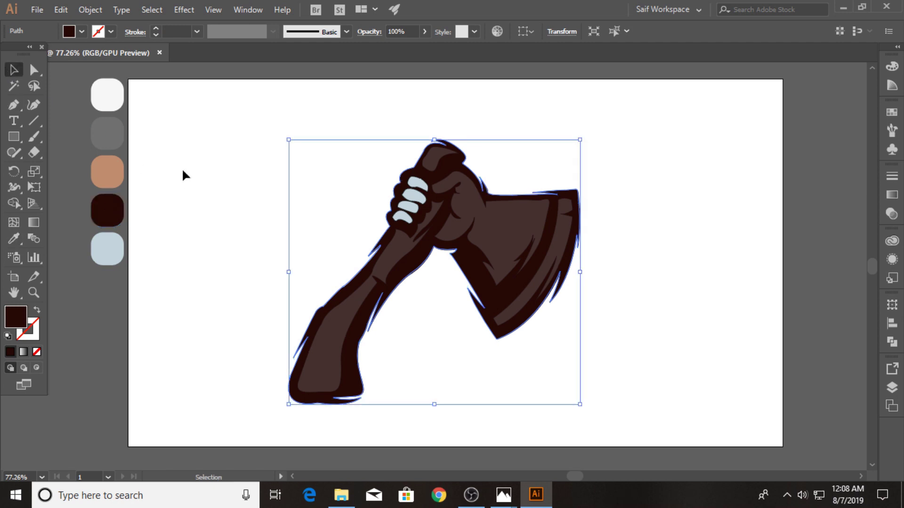
click(266, 235)
Fill the inner handle shape with grey from the swatches.
click(339, 348)
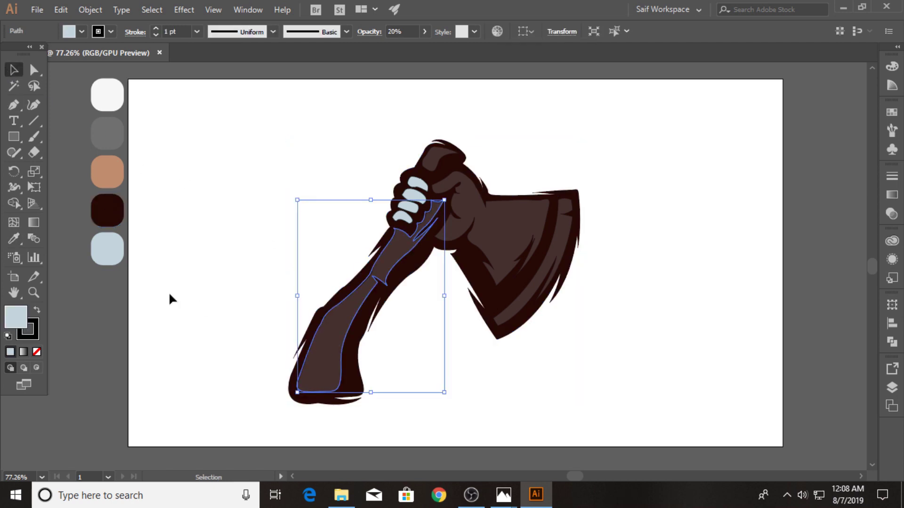
click(19, 240)
click(107, 140)
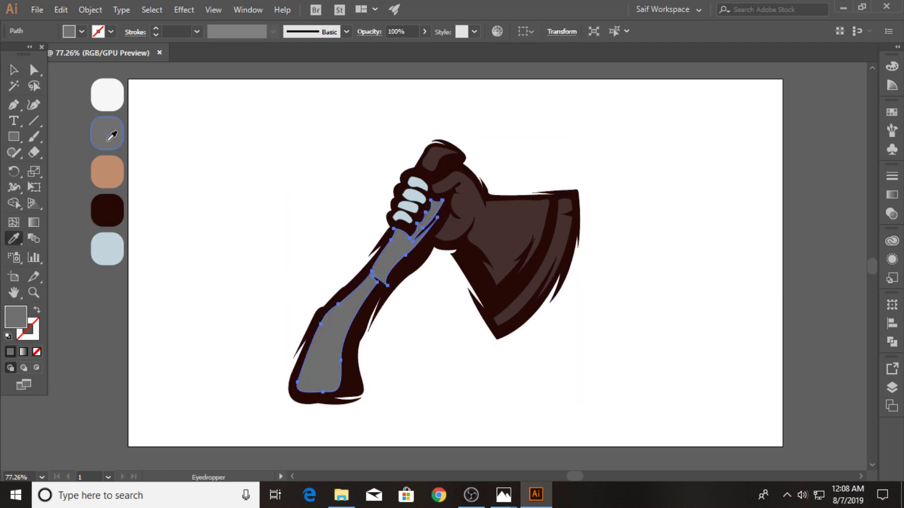
click(13, 70)
click(259, 175)
Fill the hand and finger shapes with tan.
click(411, 202)
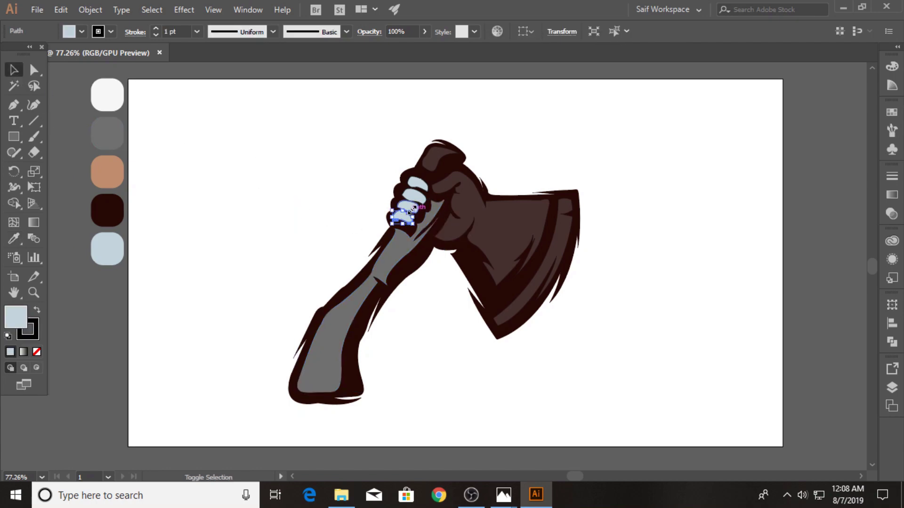
shift+click(487, 237)
click(14, 239)
click(114, 170)
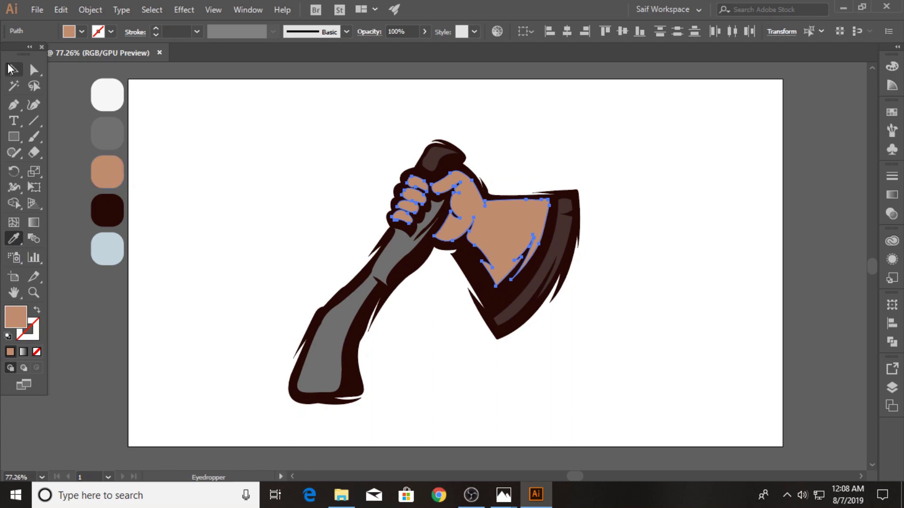
click(12, 69)
Fill the blade-edge strip with light blue.
click(546, 264)
click(14, 239)
click(113, 244)
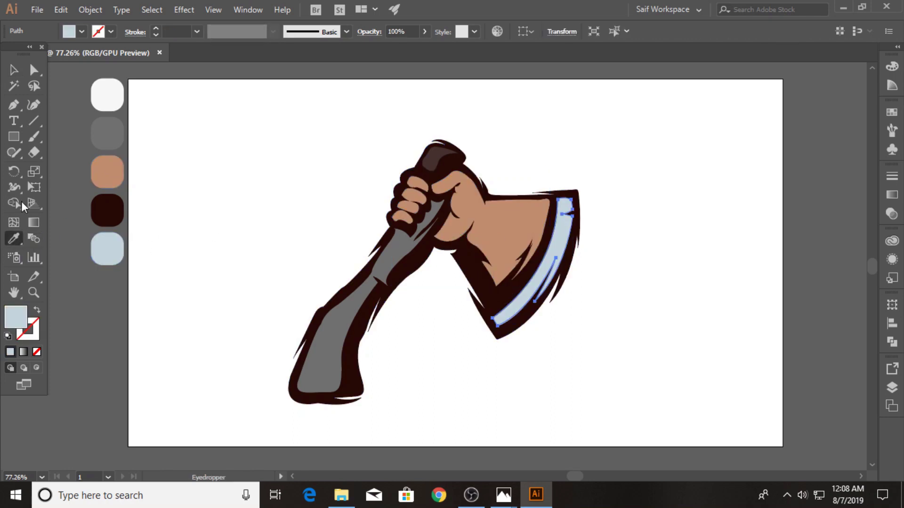
click(13, 70)
Fill the cap at the top of the handle with grey.
click(429, 151)
click(14, 239)
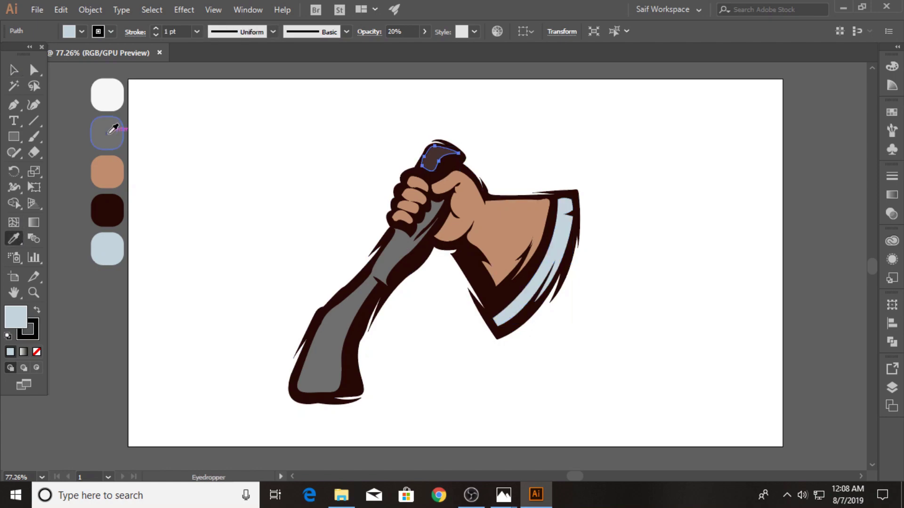
click(113, 129)
click(13, 69)
click(187, 195)
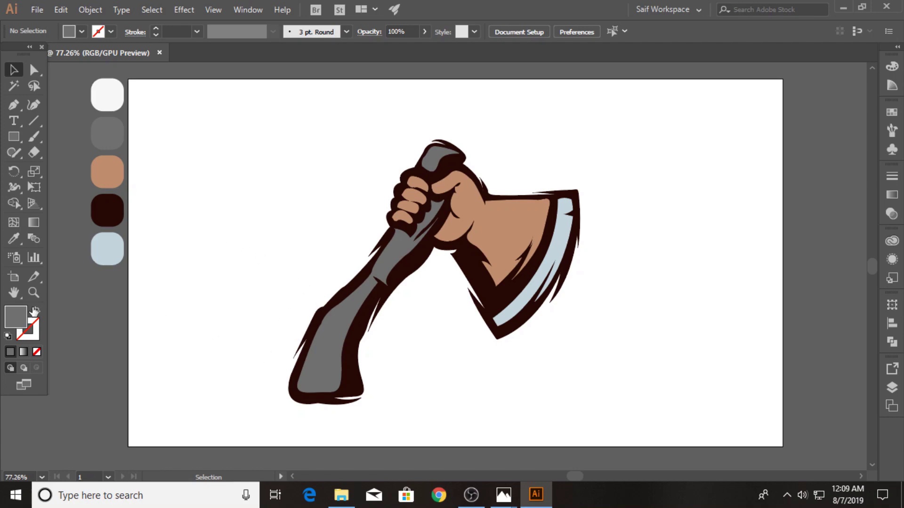
Zoom in and draw a curved grey path from the handle's bottom upward.
key(z)
mouse_move(357, 409)
mouse_down()
mouse_move(427, 362)
mouse_move(346, 373)
mouse_up()
scroll(330, 355, up, 1)
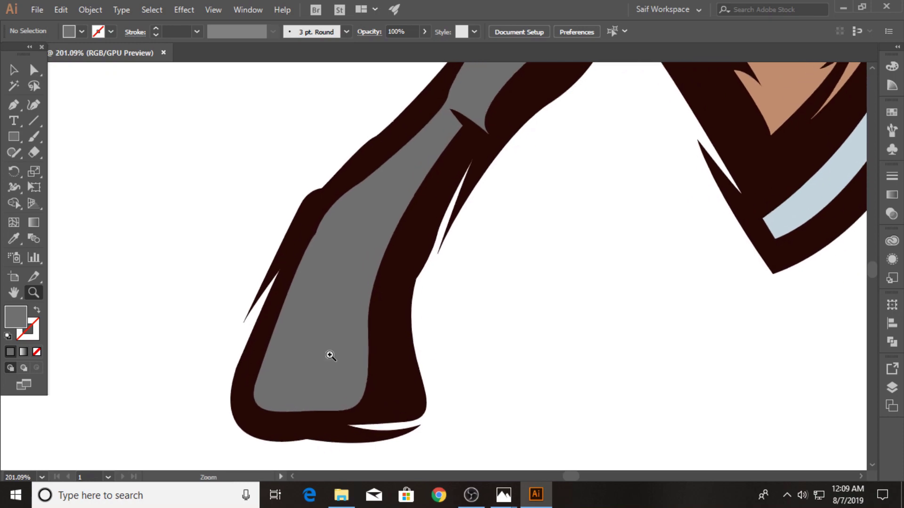
click(332, 420)
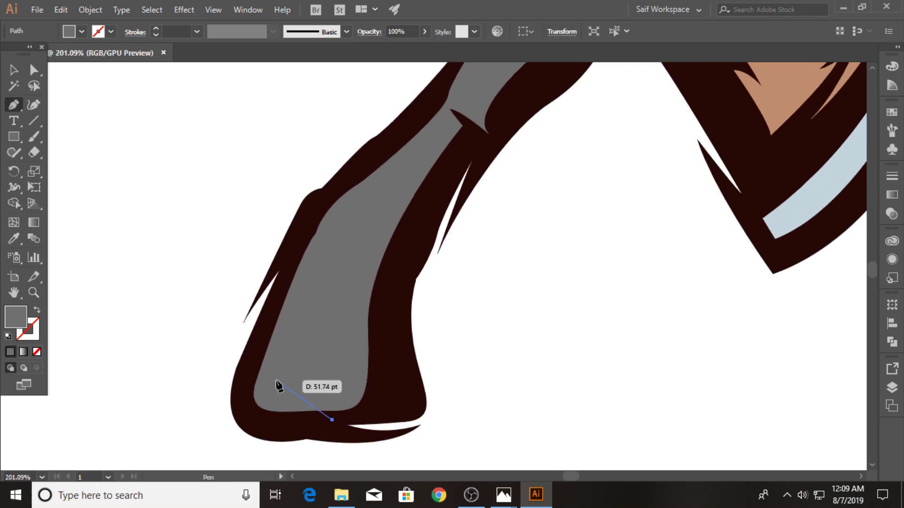
mouse_move(276, 380)
mouse_down()
mouse_move(316, 276)
mouse_move(300, 308)
mouse_up()
drag(321, 278, 352, 221)
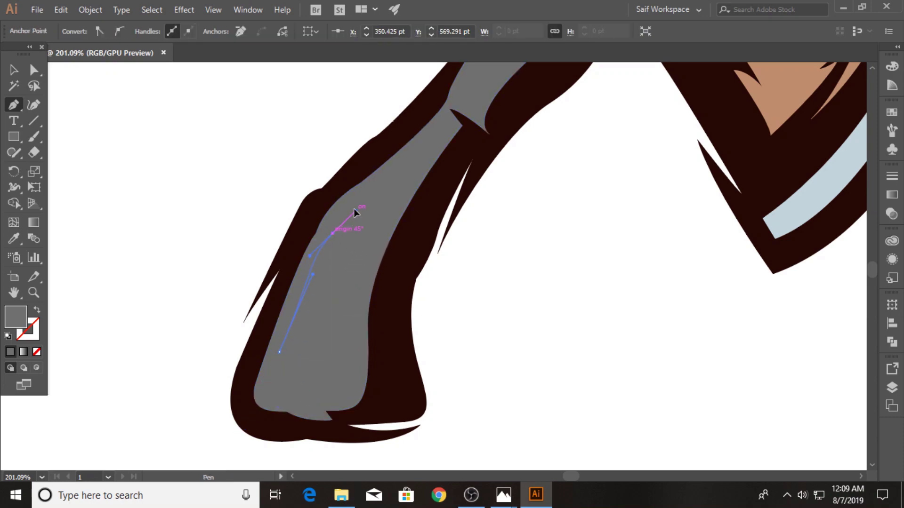
drag(311, 296, 301, 306)
click(310, 297)
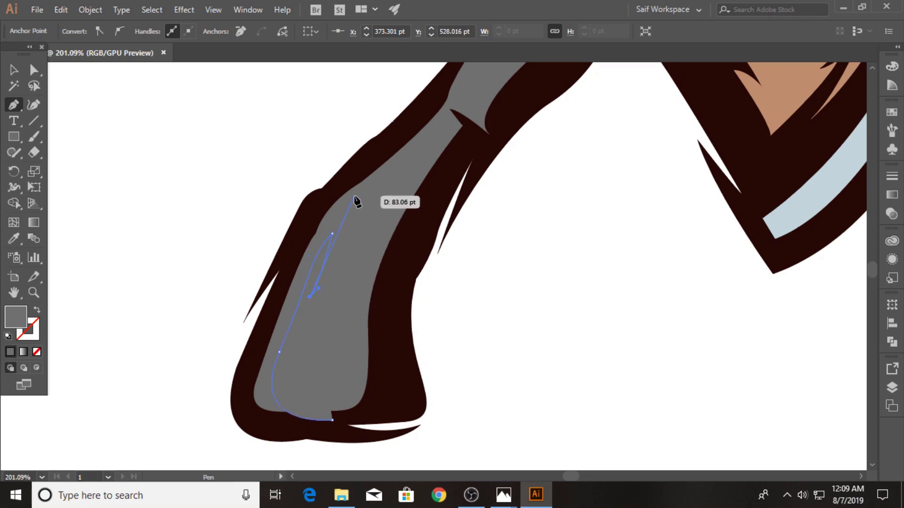
drag(347, 205, 357, 151)
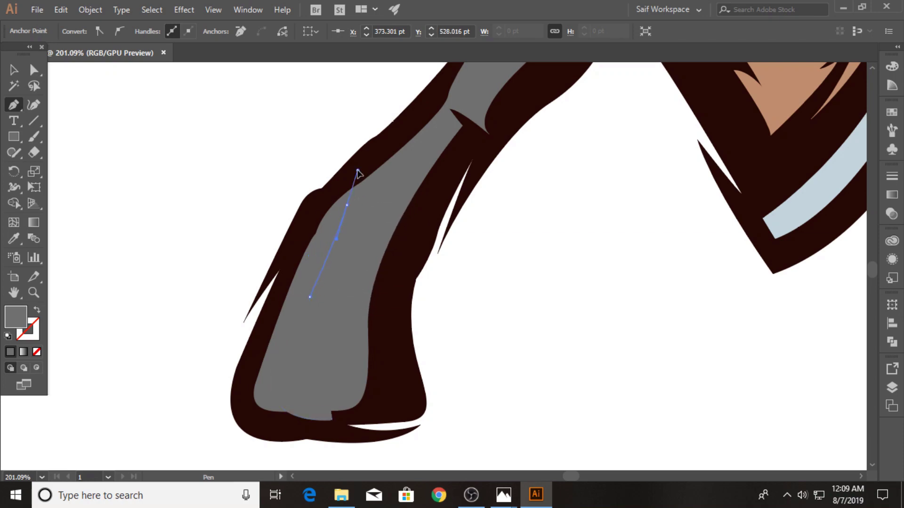
Continue the path down the handle's left side and along its bottom.
click(347, 205)
drag(408, 135, 415, 113)
click(245, 208)
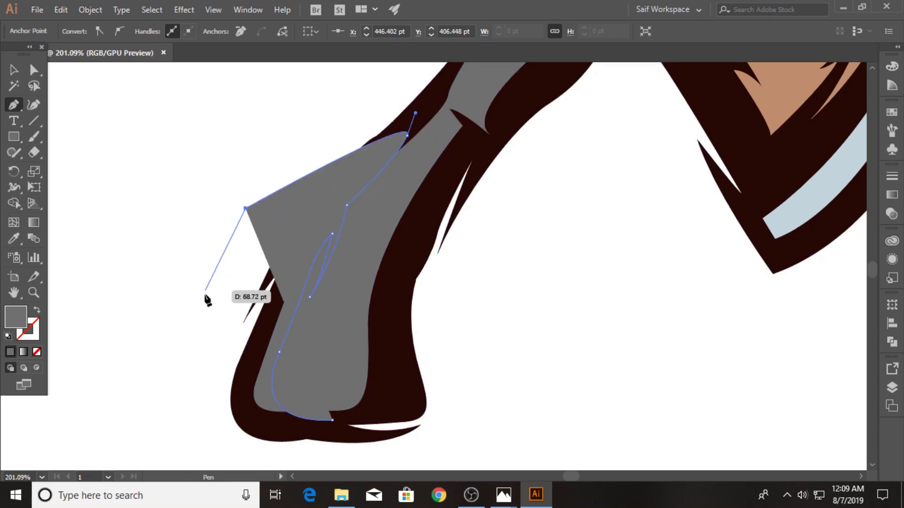
click(201, 298)
click(177, 411)
click(190, 436)
click(330, 454)
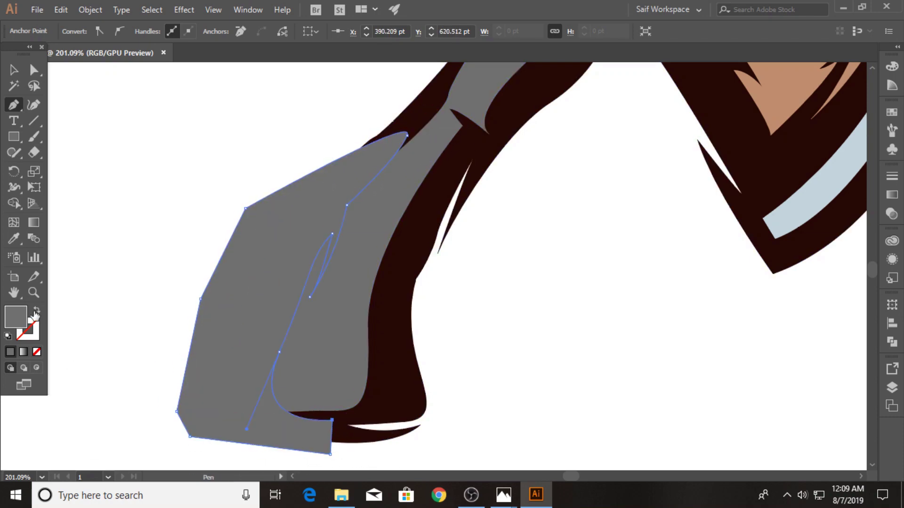
scroll(287, 304, down, 5)
scroll(503, 137, up, 3)
scroll(365, 204, up, 3)
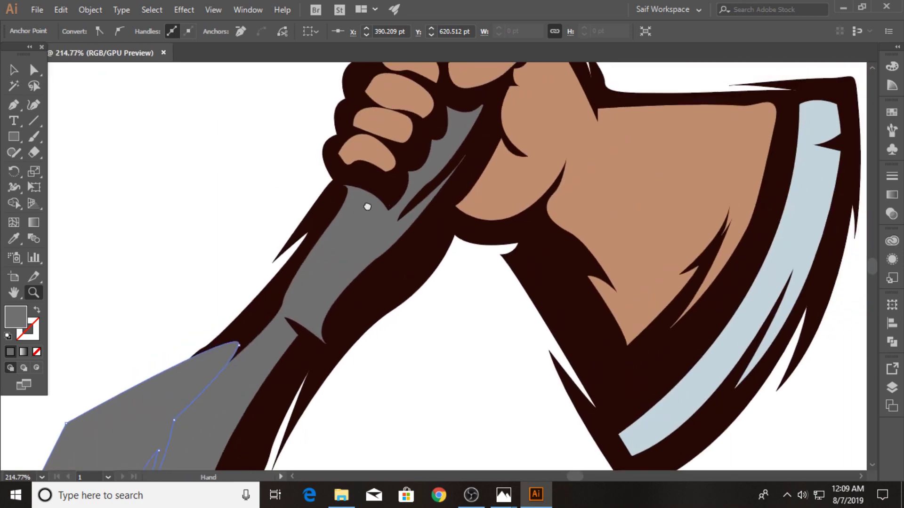
scroll(195, 193, up, 2)
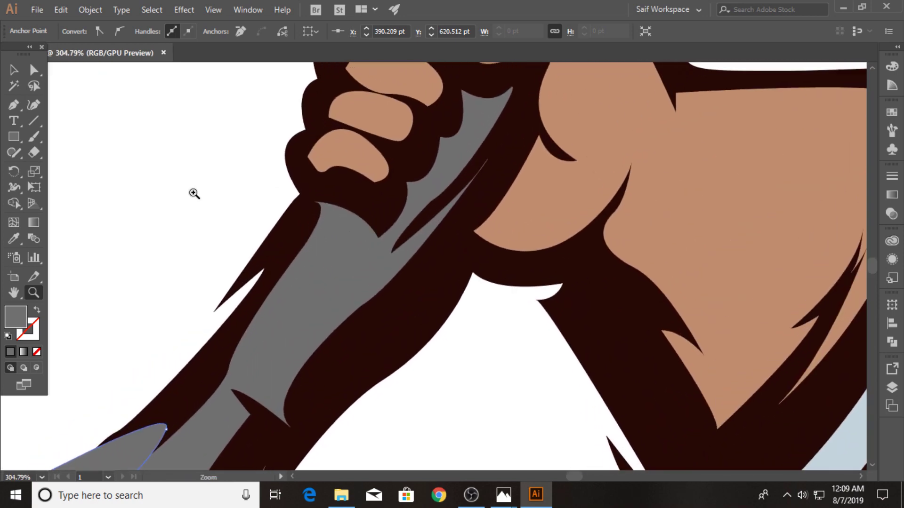
Draw a closed grey piece on the handle just below the fist.
click(270, 292)
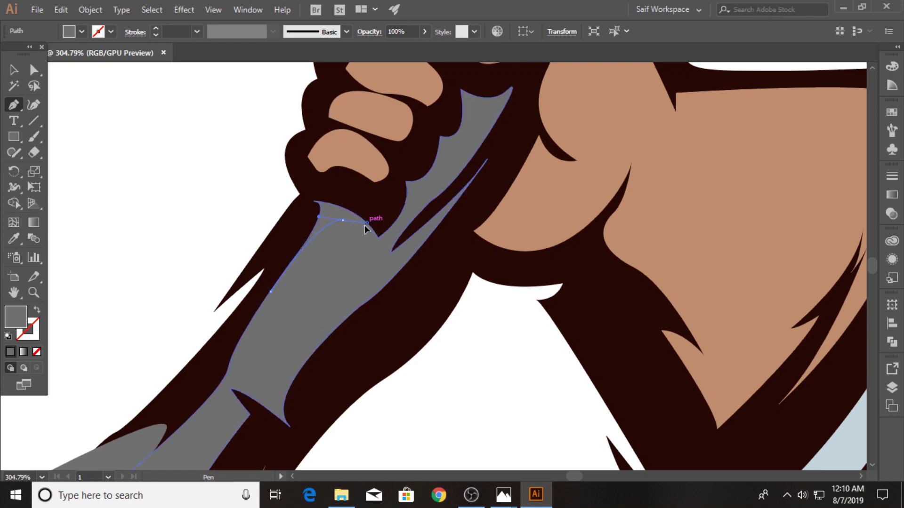
drag(342, 220, 353, 220)
click(371, 229)
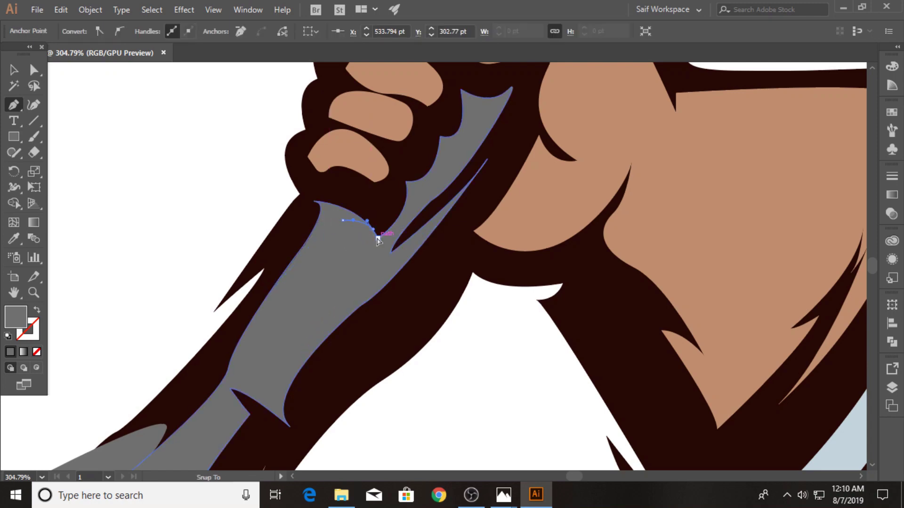
drag(285, 176, 266, 186)
click(223, 265)
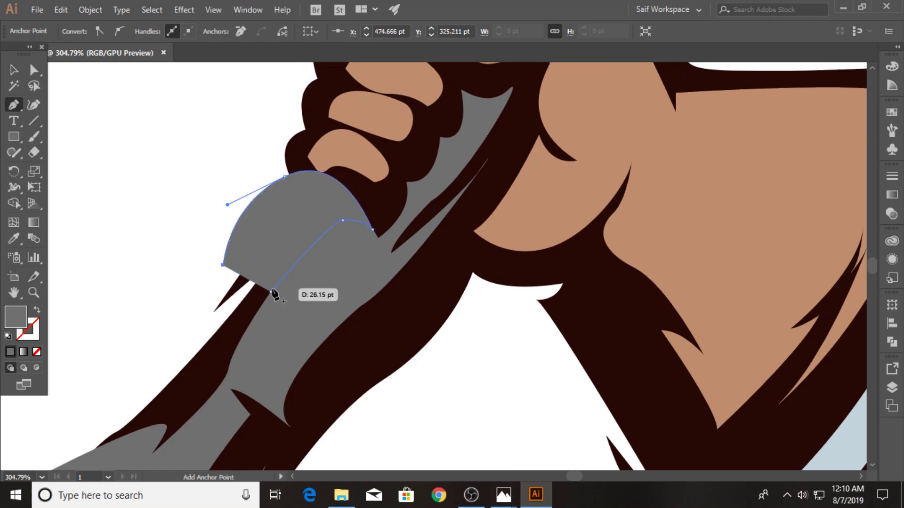
click(271, 291)
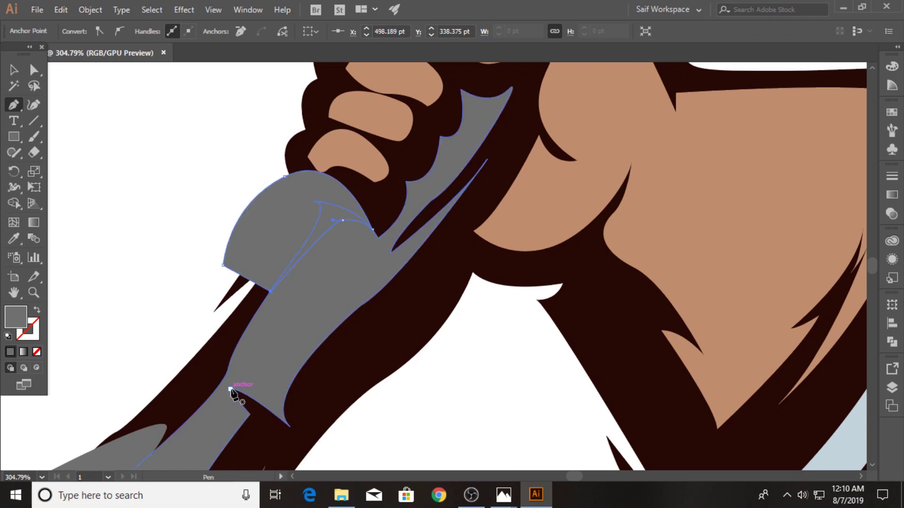
Draw a second closed grey piece lower on the handle, then zoom out to the whole axe.
click(229, 389)
drag(274, 404, 279, 411)
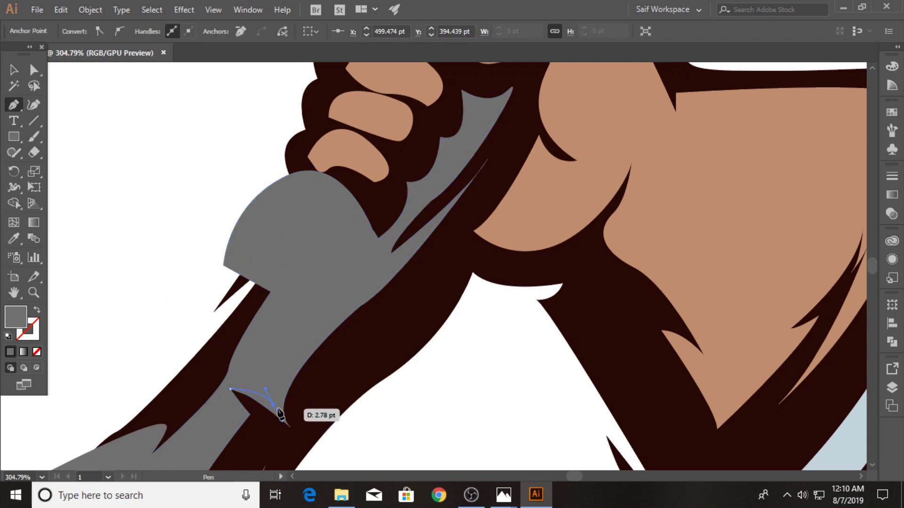
drag(328, 333, 358, 328)
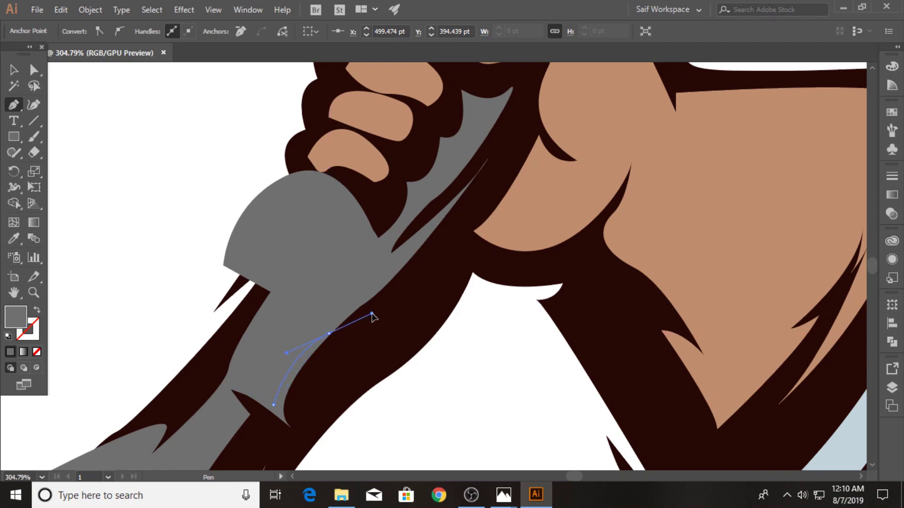
click(335, 446)
click(292, 455)
click(230, 389)
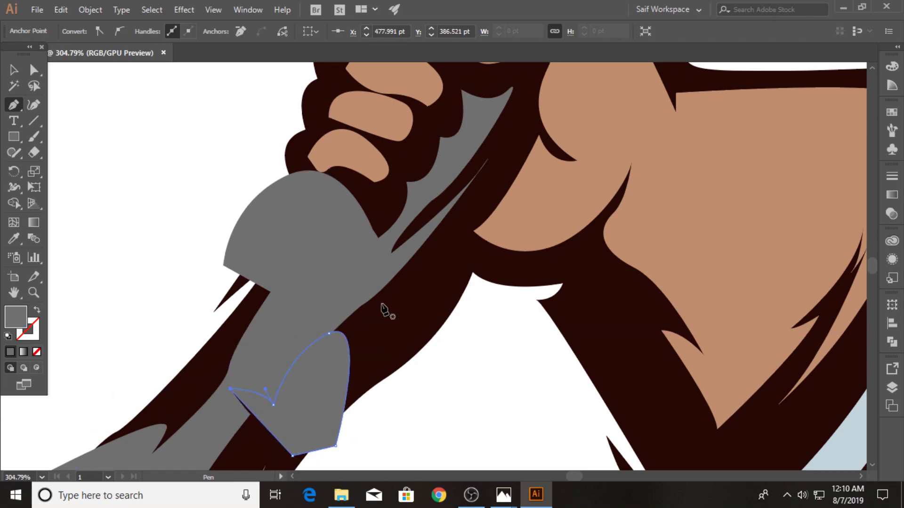
key(z)
mouse_move(196, 273)
mouse_down()
mouse_move(153, 311)
mouse_move(222, 238)
mouse_move(210, 235)
mouse_up()
click(14, 70)
Select the grey handle pieces, undoing an accidental move along the way.
shift+click(356, 177)
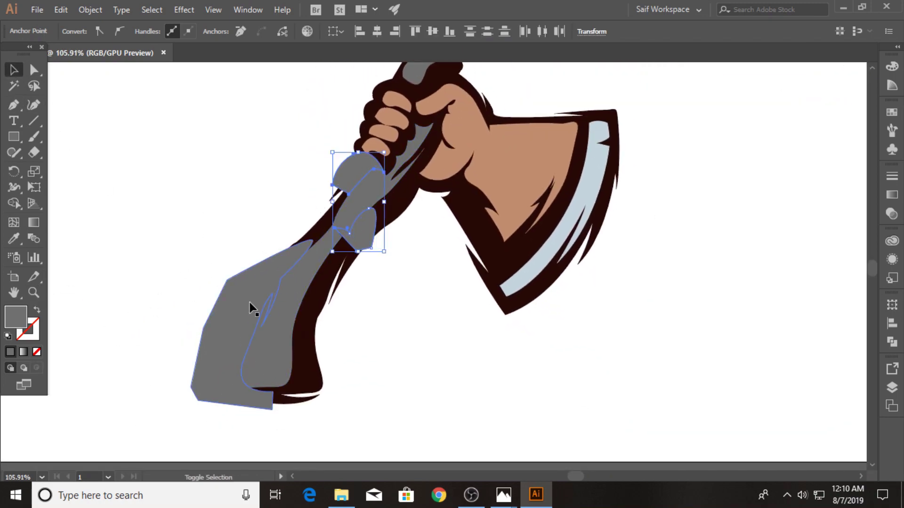
shift+click(253, 308)
shift+click(296, 313)
drag(298, 312, 520, 296)
key(ctrl+z)
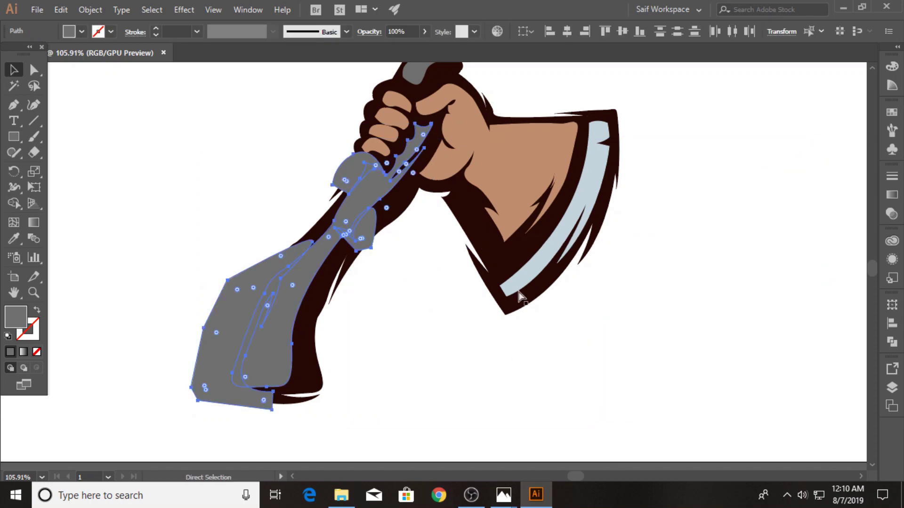
click(264, 298)
shift+click(370, 243)
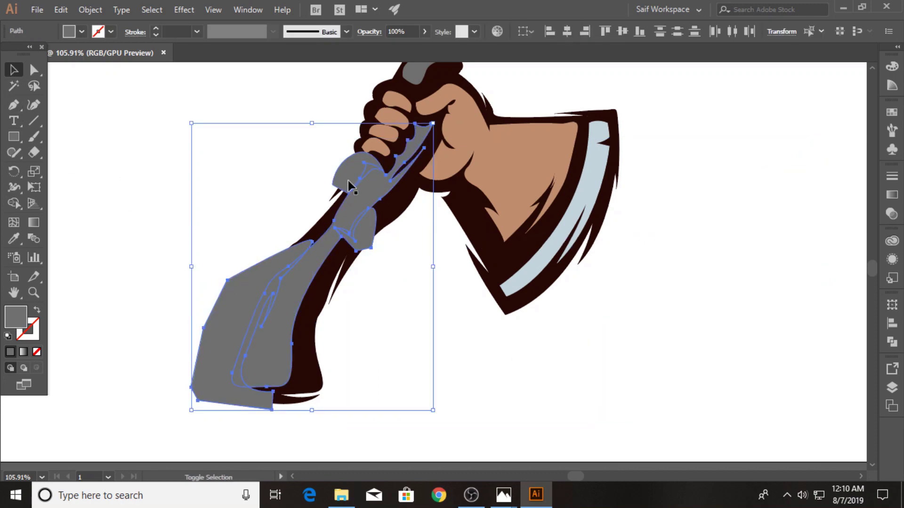
Alt-drag a copy of the handle pieces aside and carve it into slivers with Shape Builder.
alt+drag(275, 332, 621, 368)
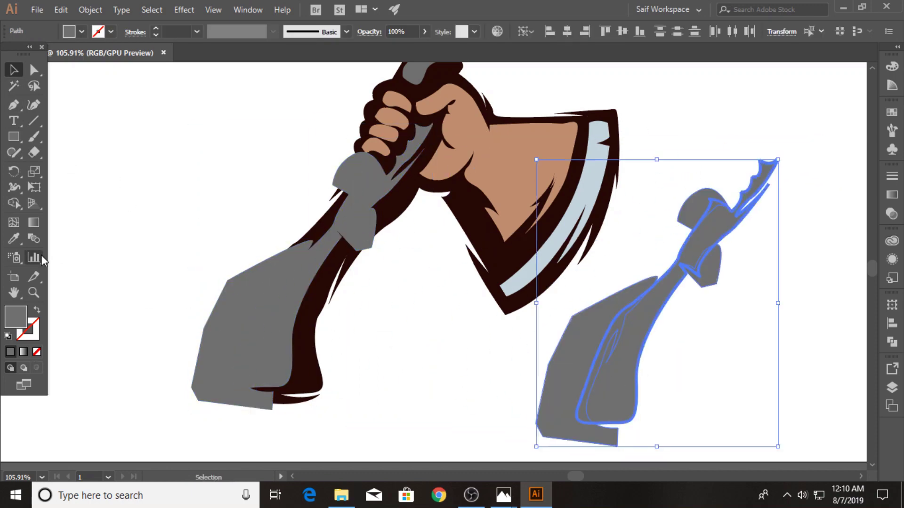
click(15, 204)
alt+click(548, 394)
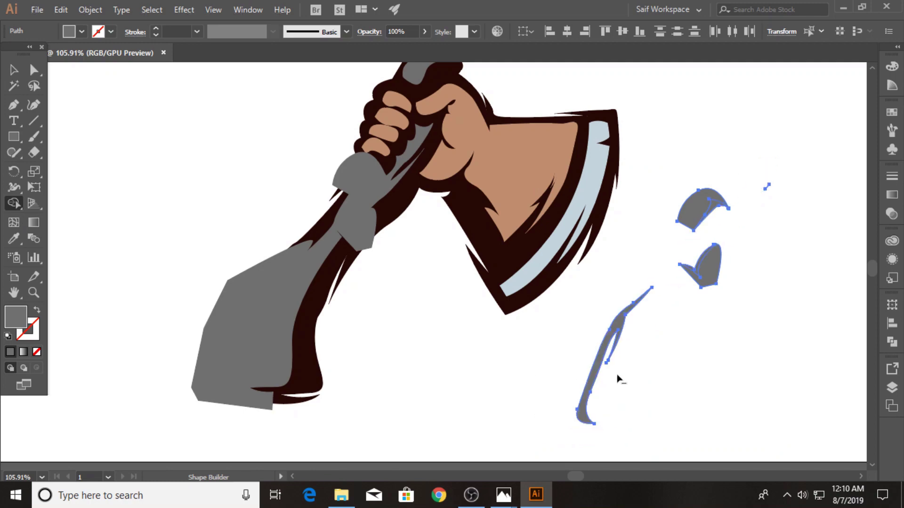
alt+click(678, 219)
alt+click(710, 270)
click(33, 292)
alt+click(191, 258)
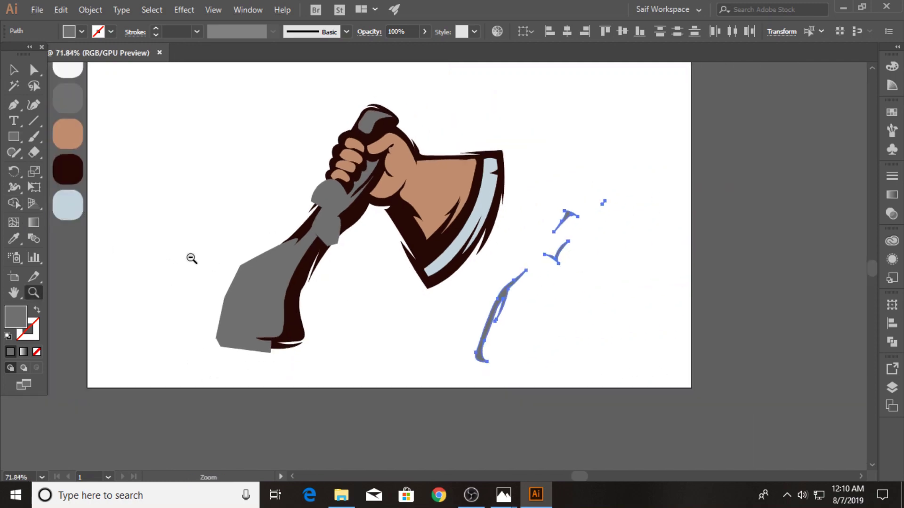
Make the slivers white with the Eyedropper and delete two leftover grey pieces.
click(14, 239)
click(69, 70)
click(14, 70)
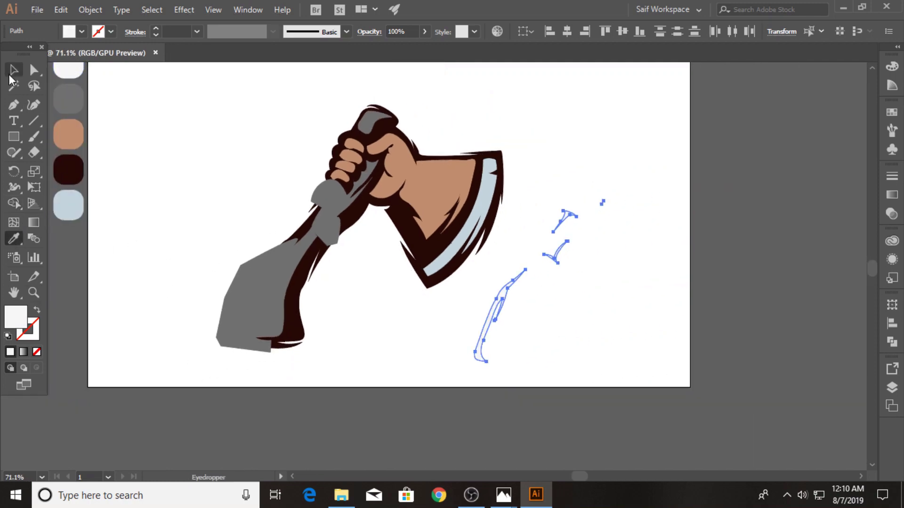
click(261, 296)
shift+click(323, 195)
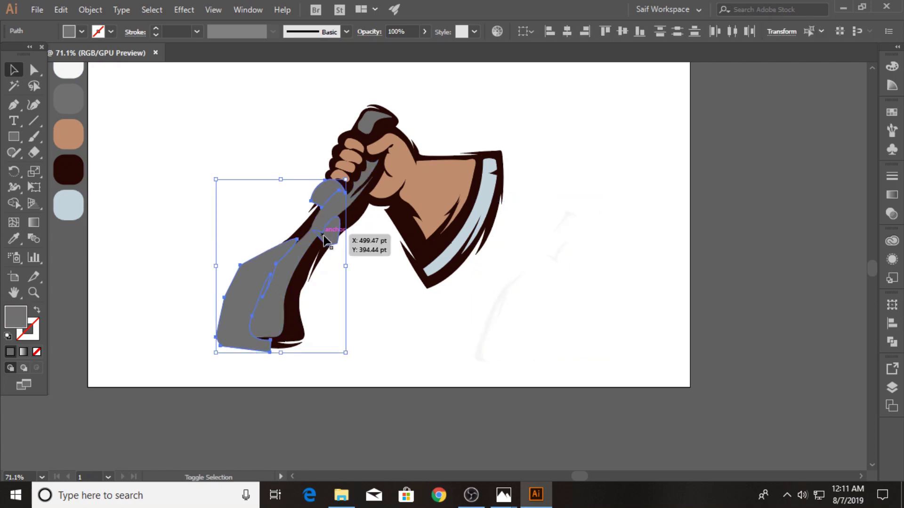
key(Delete)
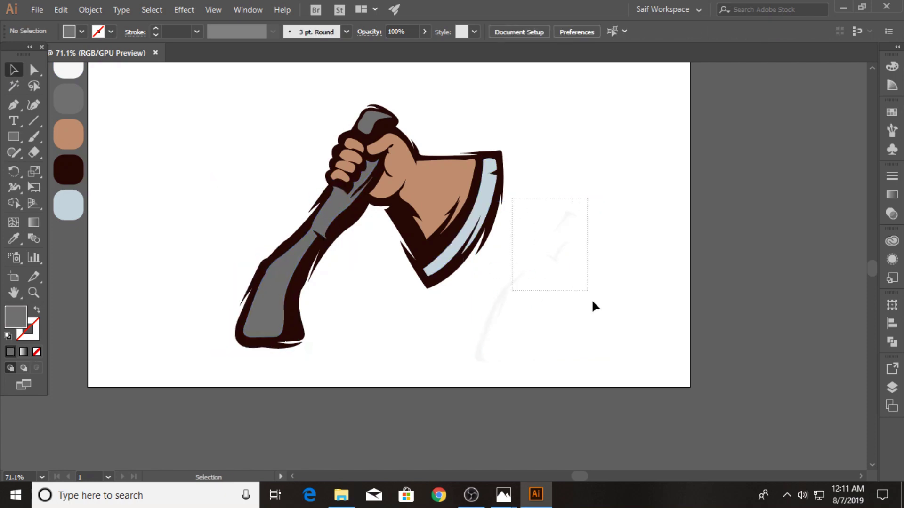
Move the white slivers onto the handle's left edge and nudge them into place.
mouse_move(593, 306)
mouse_down()
mouse_move(619, 357)
mouse_move(514, 222)
mouse_up()
click(604, 199)
drag(517, 280, 290, 256)
key(z)
drag(203, 312, 433, 278)
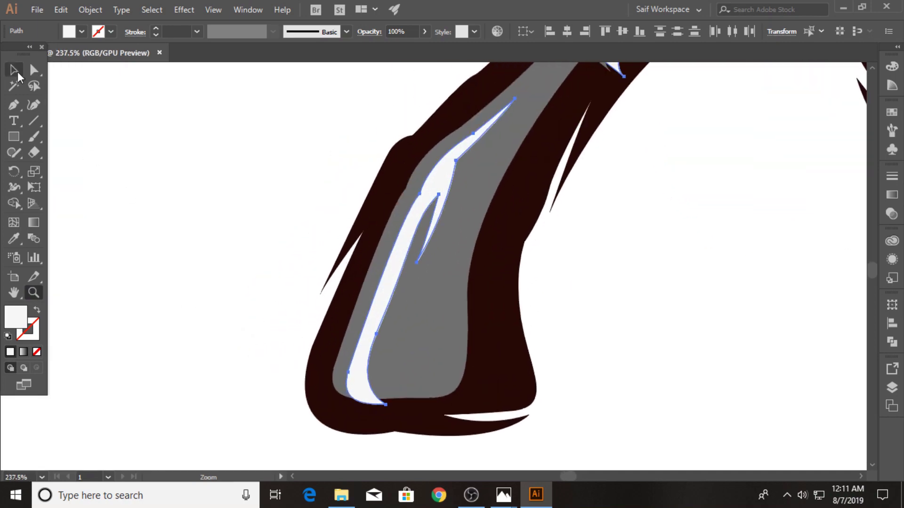
click(14, 69)
drag(363, 359, 348, 350)
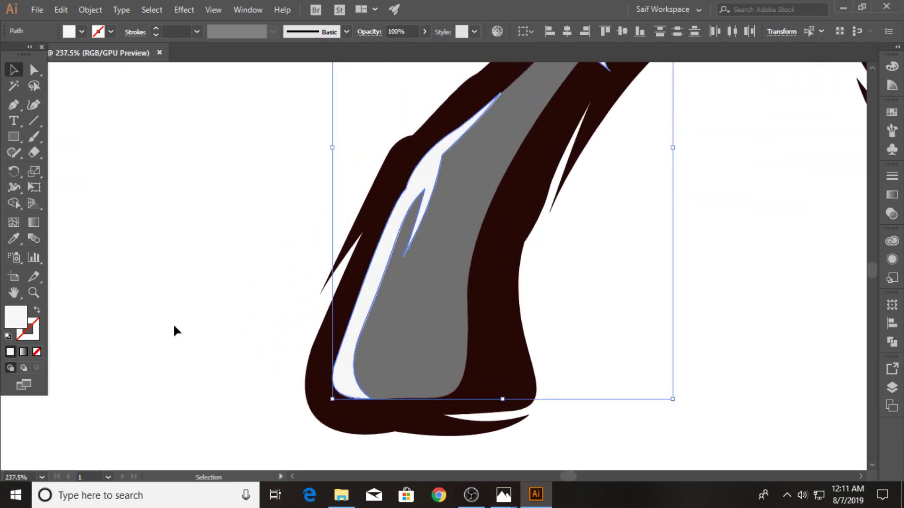
click(34, 292)
alt+click(192, 282)
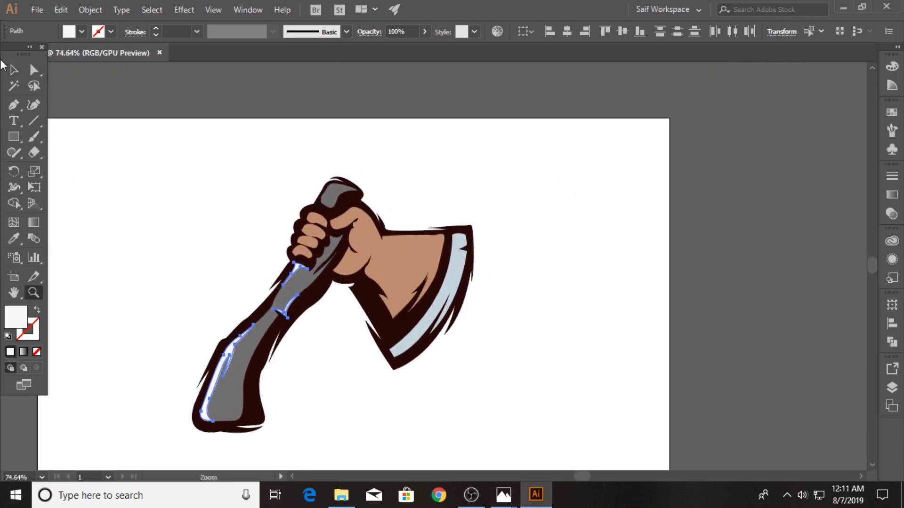
click(14, 70)
click(123, 141)
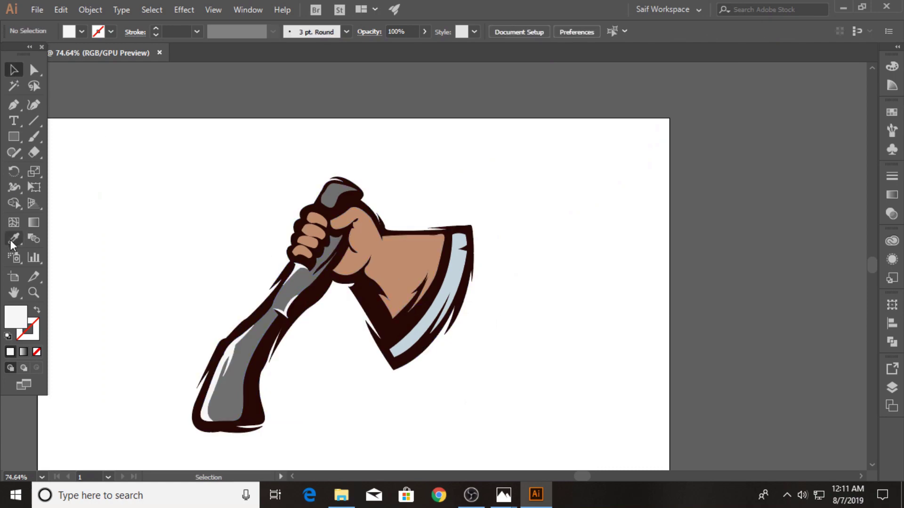
Draw a curved highlight path along the fist's top edge and down the knuckle's right side.
drag(397, 243, 608, 236)
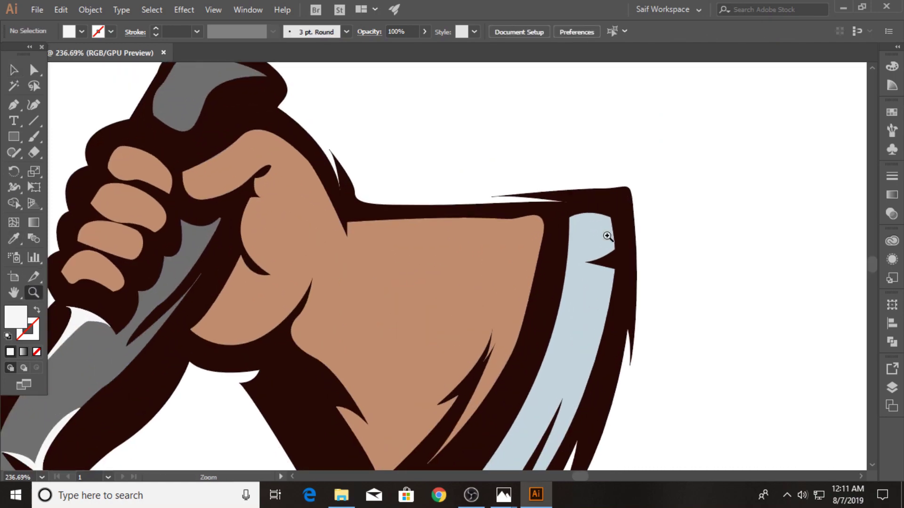
click(13, 105)
click(202, 155)
click(226, 149)
click(249, 138)
click(273, 128)
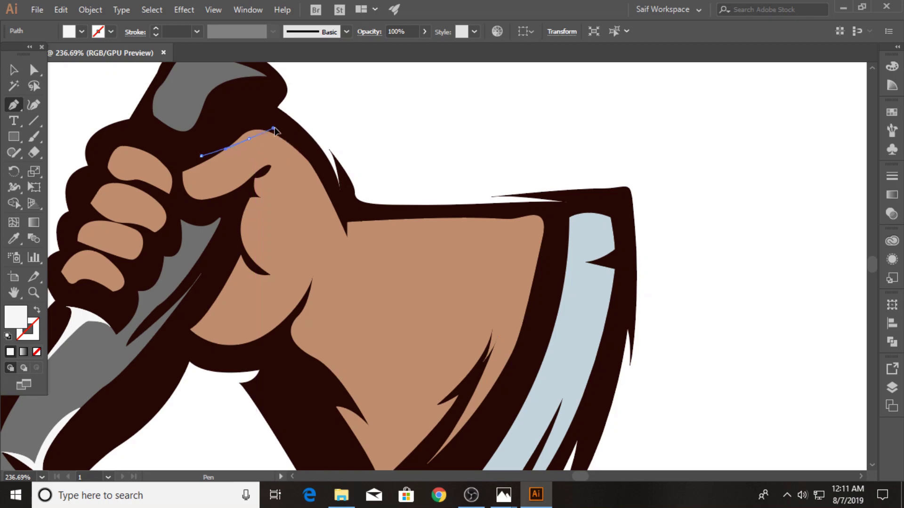
click(292, 114)
key(ctrl+z)
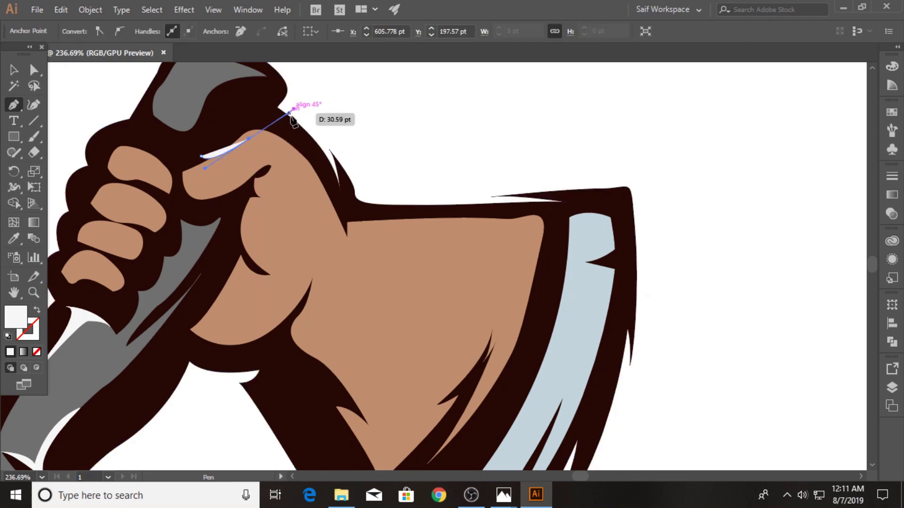
drag(313, 178, 325, 196)
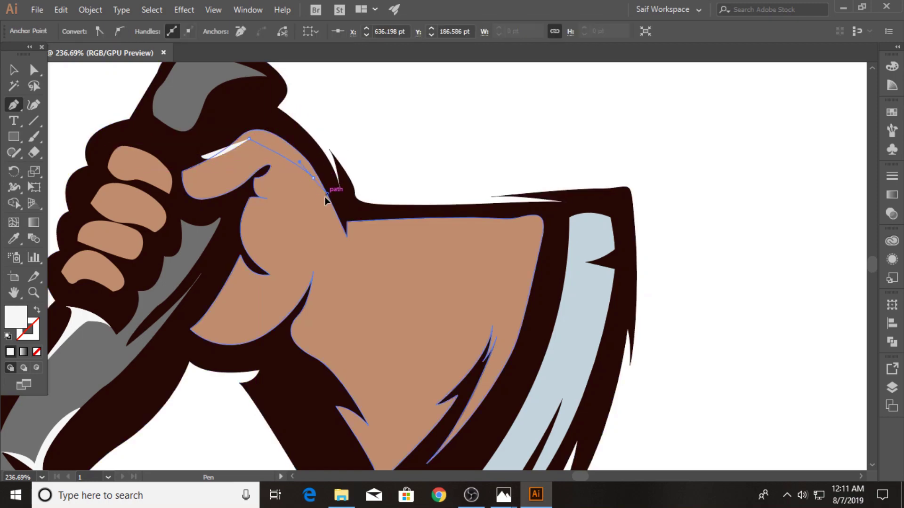
click(313, 178)
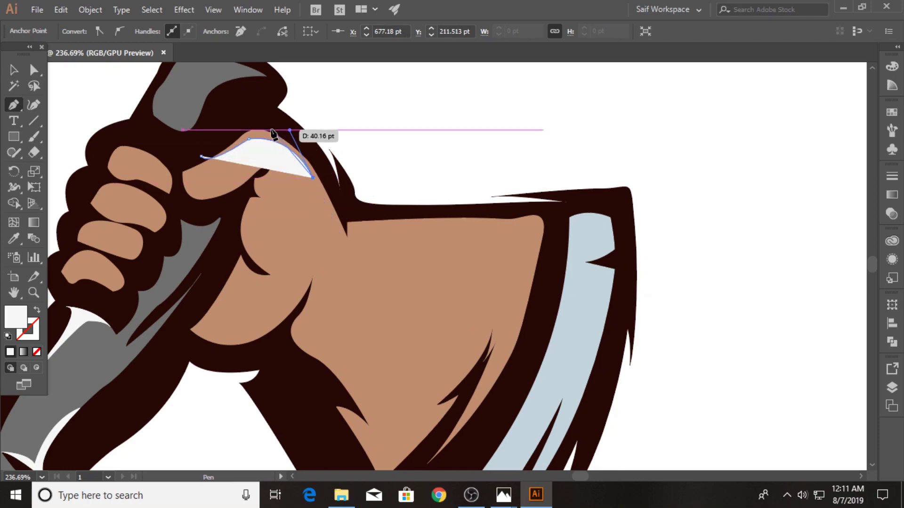
mouse_move(255, 123)
mouse_down()
mouse_move(211, 136)
mouse_move(205, 168)
mouse_up()
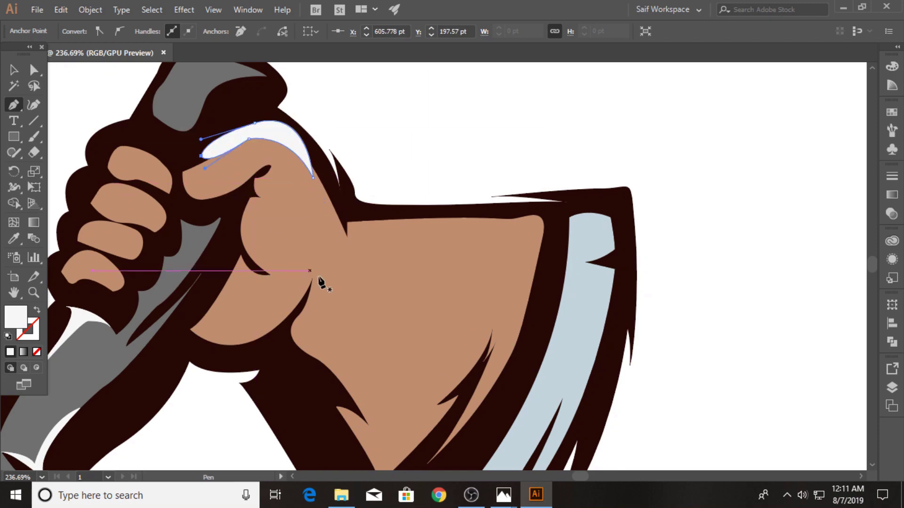
Trace and close the highlight path along the forearm's top edge.
drag(347, 238, 364, 226)
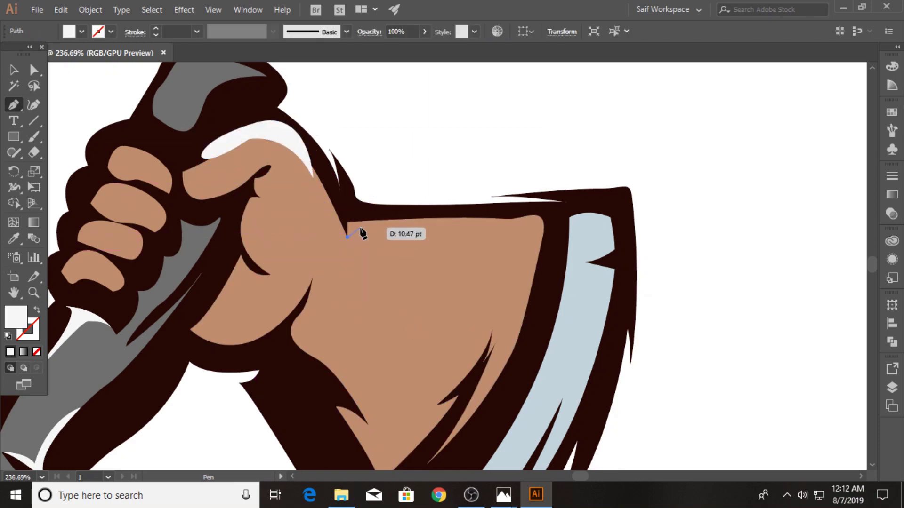
click(387, 227)
click(364, 226)
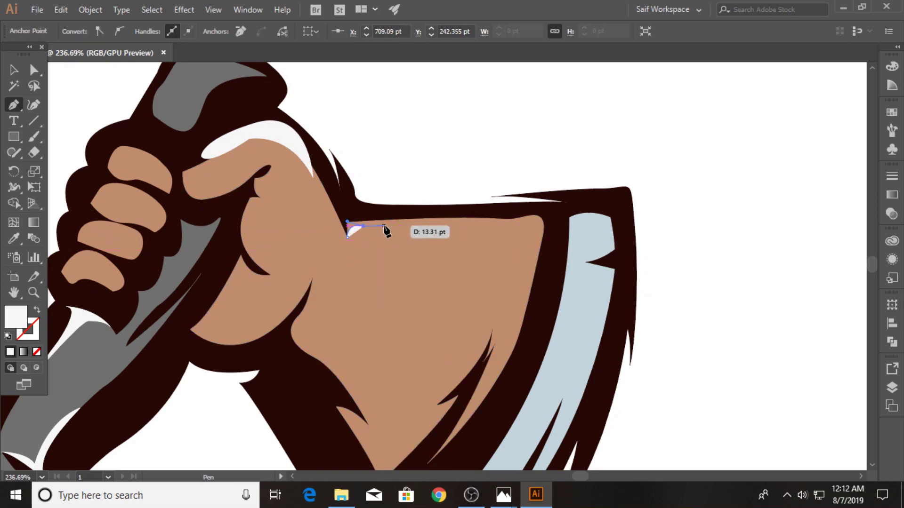
click(384, 226)
click(384, 243)
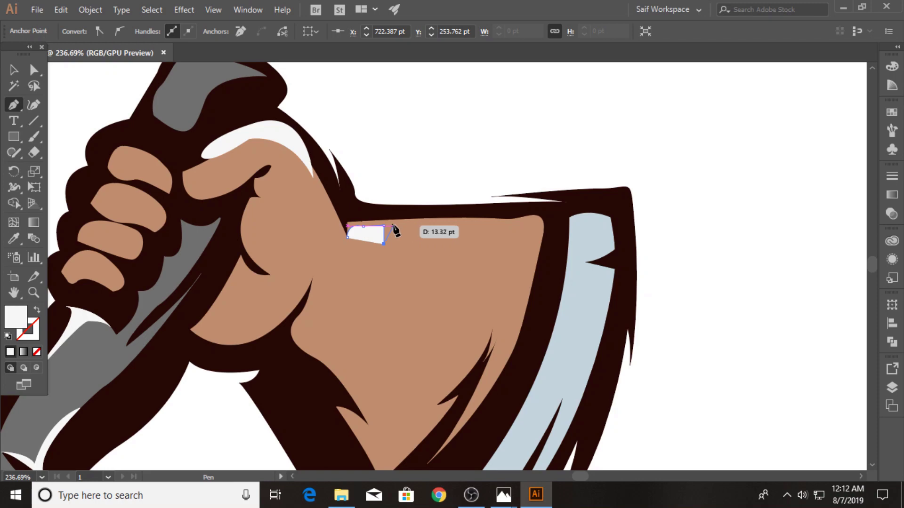
click(393, 225)
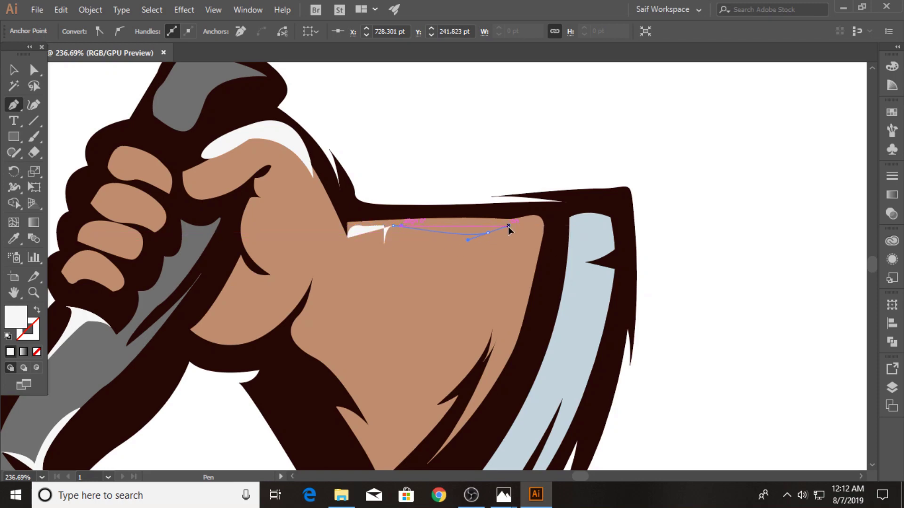
drag(510, 230, 505, 235)
key(ctrl+z)
click(443, 222)
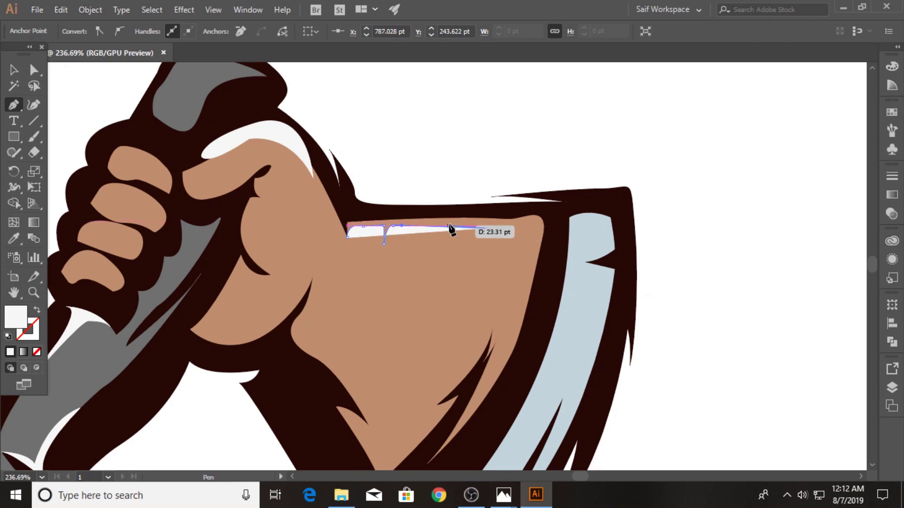
drag(485, 228, 513, 232)
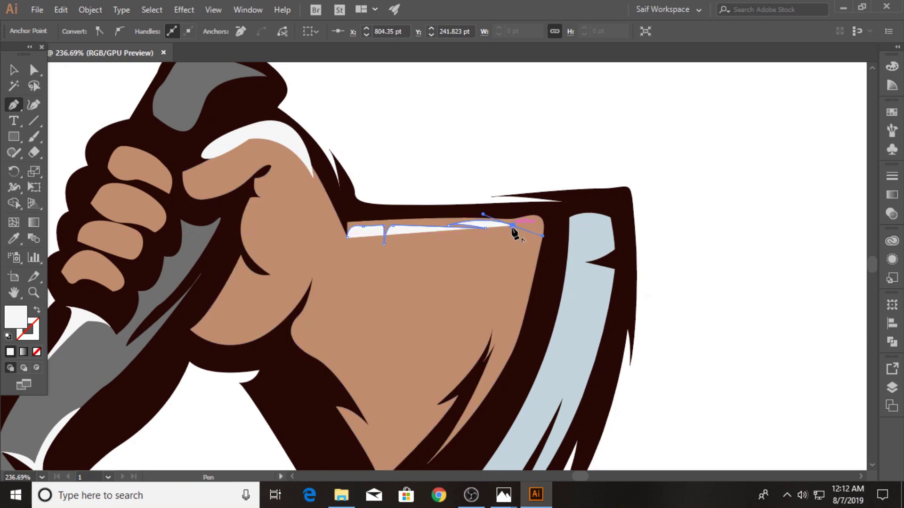
scroll(478, 411, down, 3)
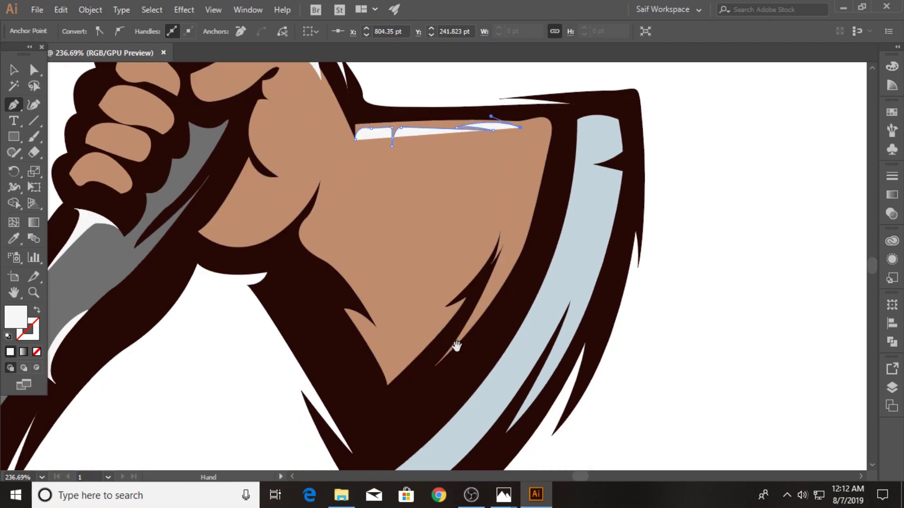
click(435, 366)
Draw a large closed shape from the forearm's top corner, extending past the blade's right side.
click(520, 127)
mouse_move(532, 168)
mouse_down()
mouse_move(516, 242)
mouse_move(513, 221)
mouse_up()
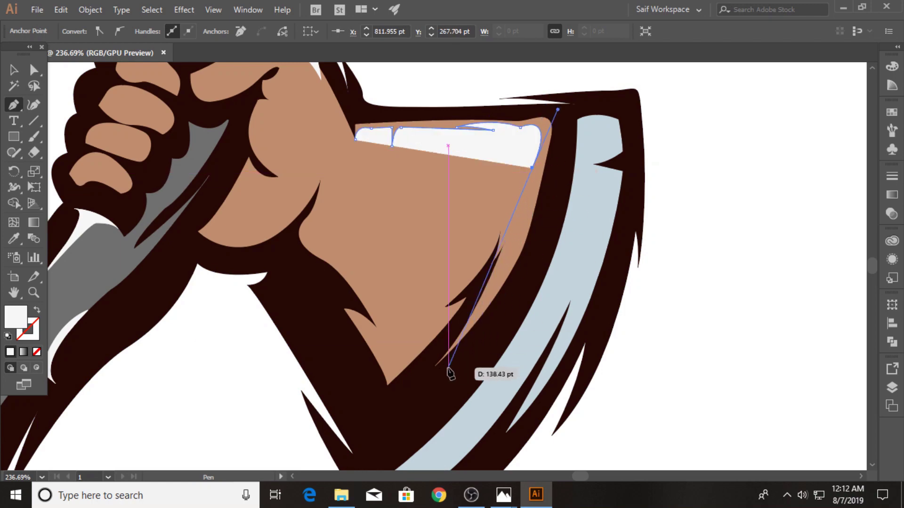
drag(435, 366, 347, 444)
click(737, 263)
drag(506, 80, 444, 107)
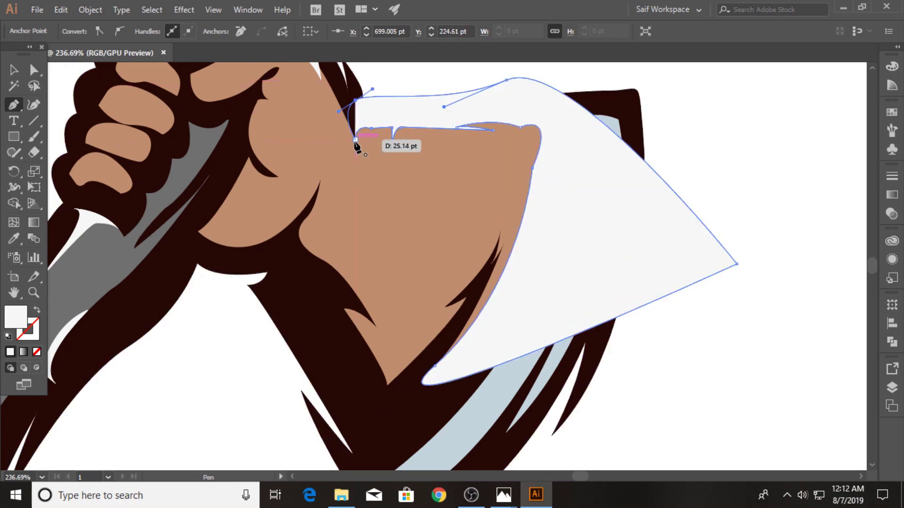
Zoom out to view the whole axe artwork and select the hand and cuff shapes.
click(33, 292)
alt+click(170, 185)
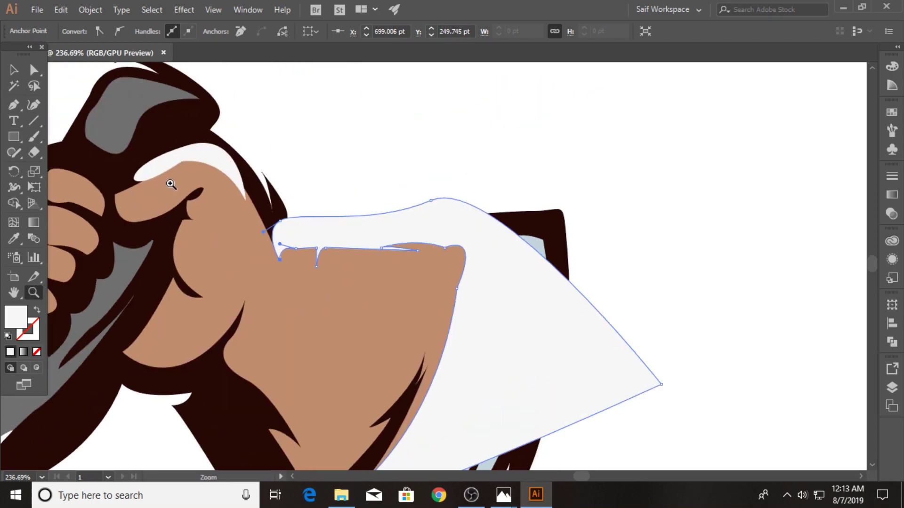
alt+click(183, 183)
click(196, 179)
Duplicate the hand and white shape to the right, and delete the unwanted regions with Shape Builder.
key(v)
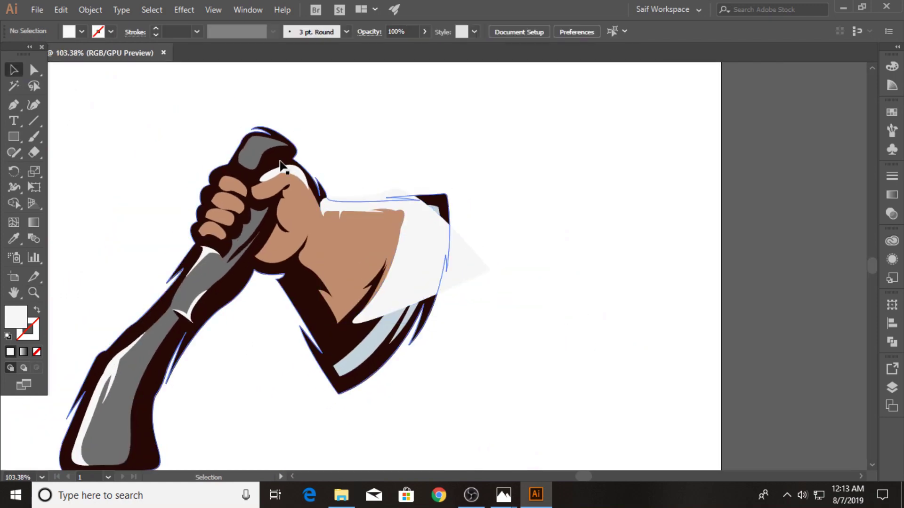
click(344, 250)
drag(342, 248, 620, 207)
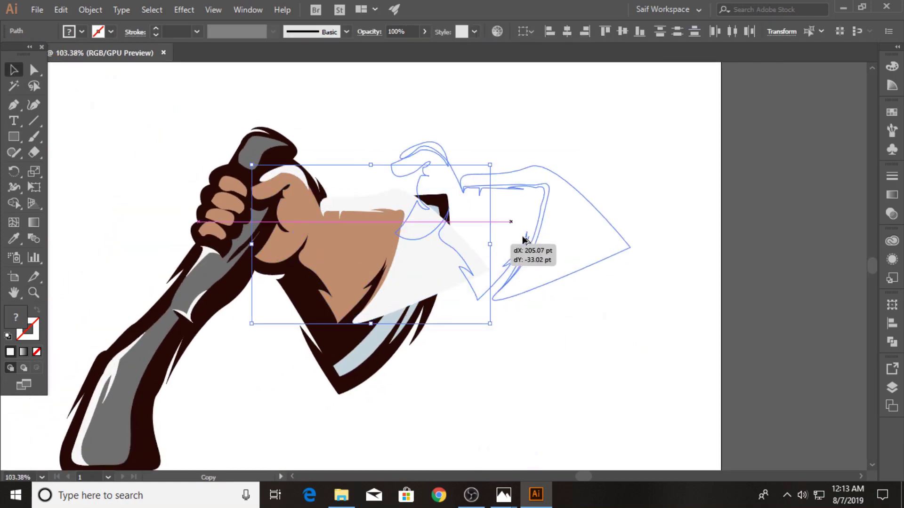
click(13, 203)
alt+click(647, 201)
alt+click(701, 211)
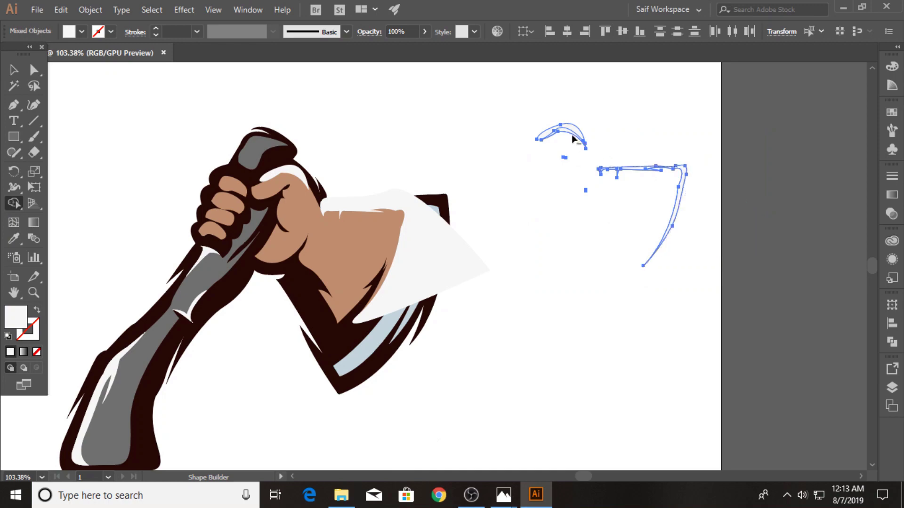
Fill the upper highlight curve and right strip with white using the Eyedropper.
key(v)
click(584, 113)
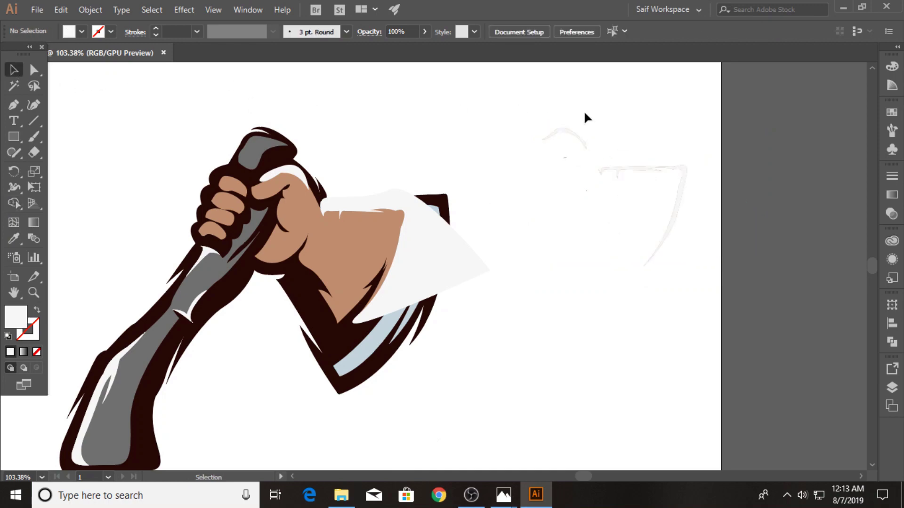
drag(581, 136, 582, 138)
shift+click(654, 166)
key(i)
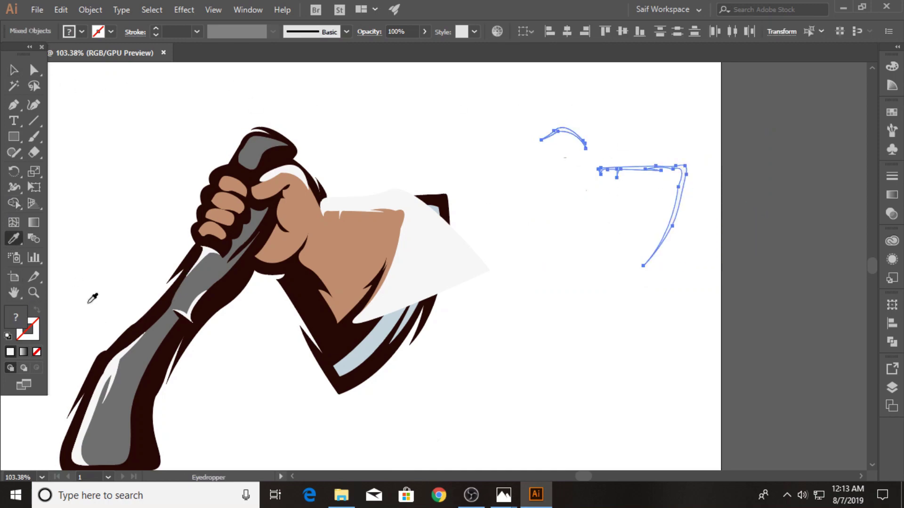
click(114, 359)
key(v)
key(ctrl+shift+a)
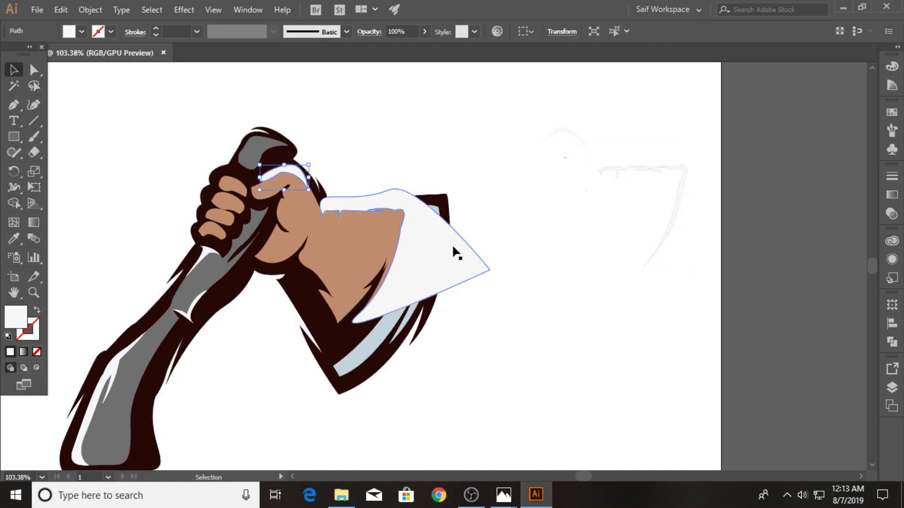
Move the white highlight strips onto the thumb and forearm edges and fine-tune their position.
click(582, 142)
shift+click(636, 164)
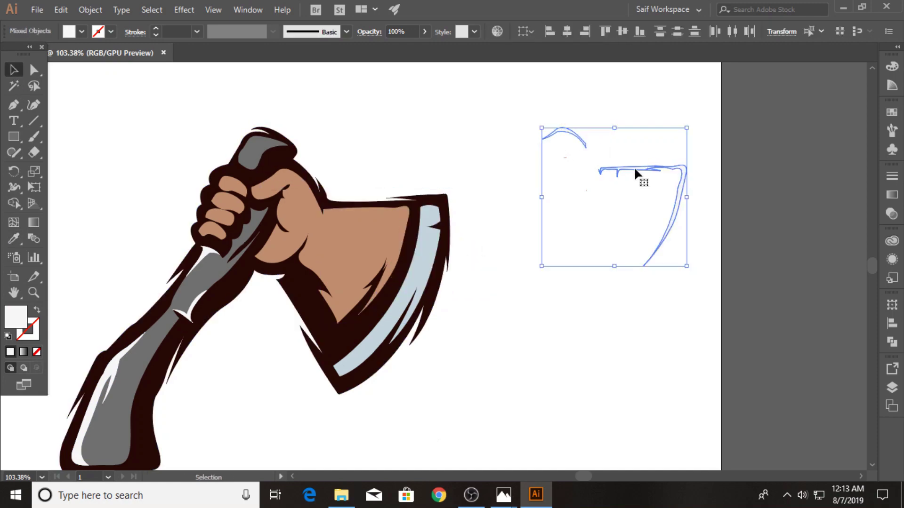
mouse_move(633, 166)
mouse_down()
mouse_move(394, 180)
mouse_move(360, 212)
mouse_up()
key(z)
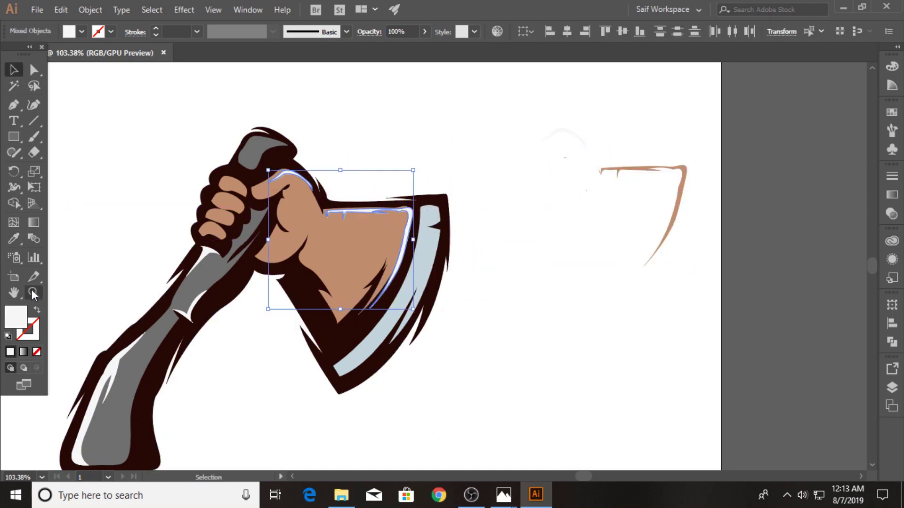
drag(239, 184, 338, 167)
click(338, 166)
click(13, 70)
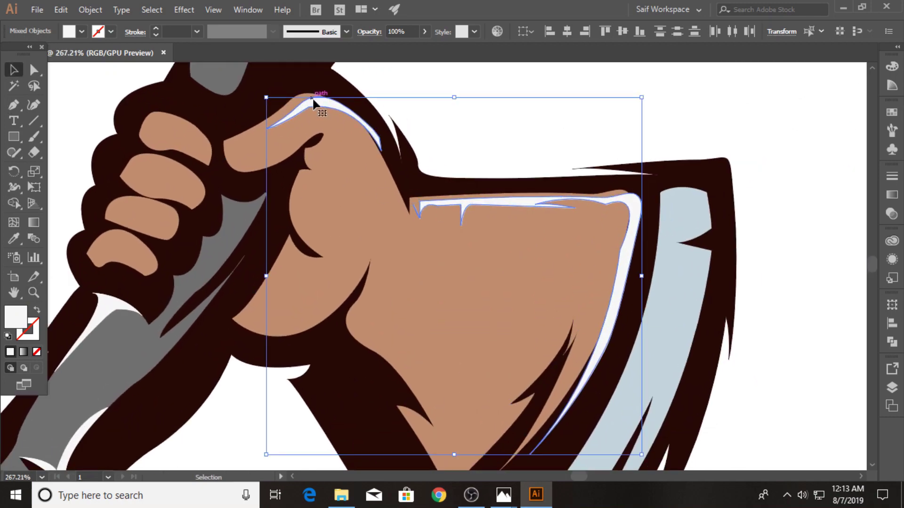
mouse_move(314, 108)
mouse_down()
mouse_move(307, 104)
mouse_move(311, 113)
mouse_up()
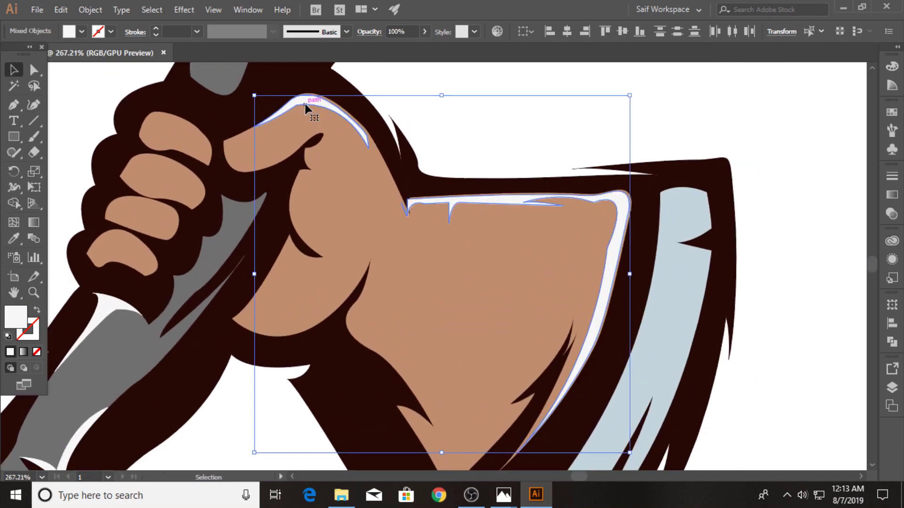
drag(619, 200, 619, 197)
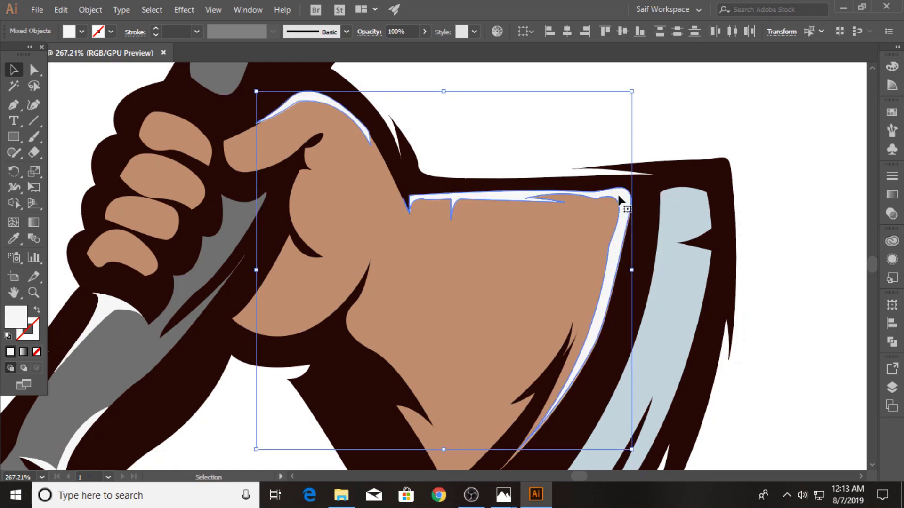
click(577, 127)
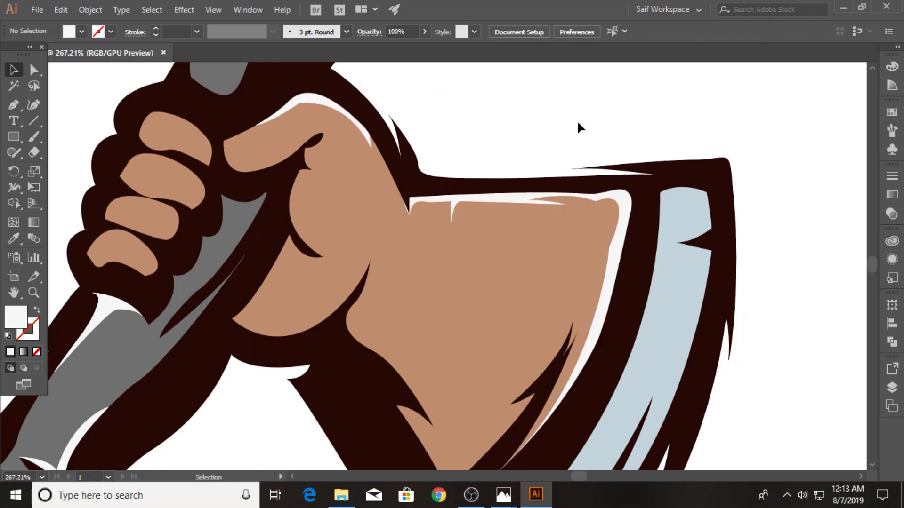
Delete the leftover brown strokes beside the axe.
click(34, 292)
key(ctrl+0)
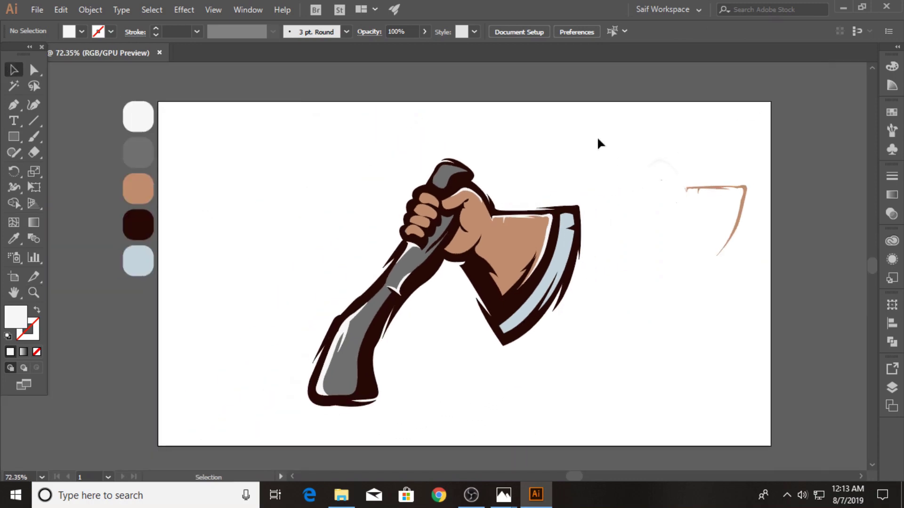
drag(833, 392, 833, 391)
key(Delete)
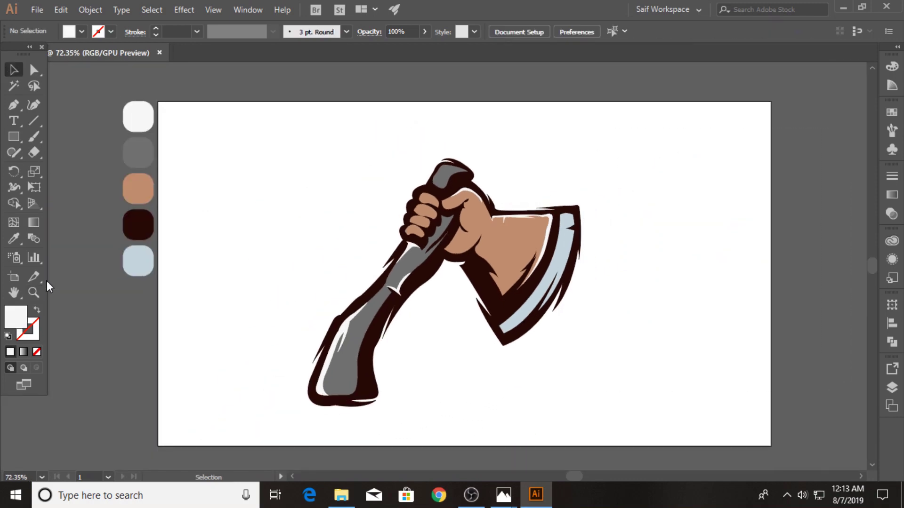
click(431, 285)
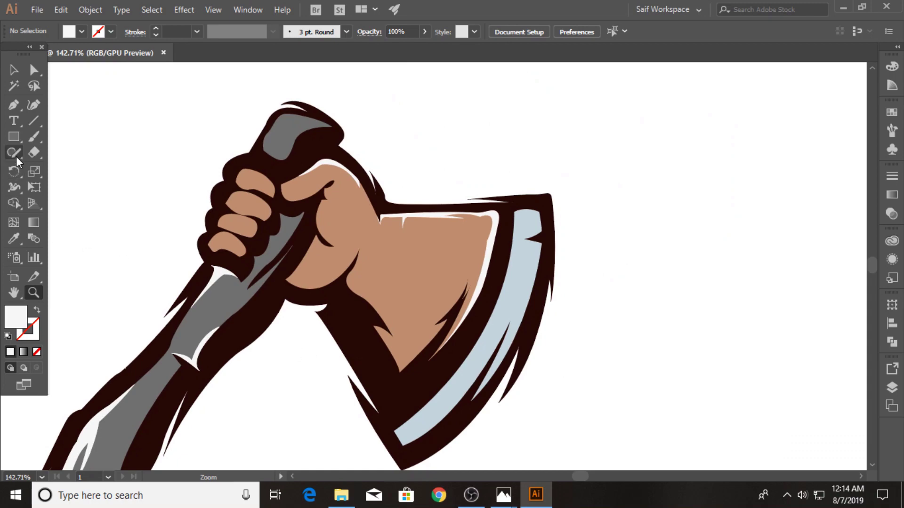
Draw a closed jagged shape from the knuckle down over the lower forearm to the handle.
click(294, 297)
click(10, 107)
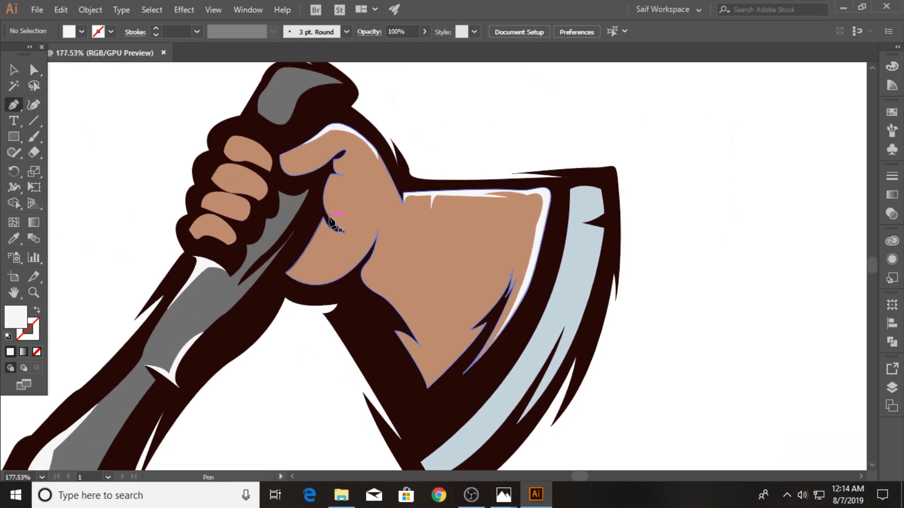
mouse_move(335, 229)
mouse_down()
mouse_move(370, 234)
mouse_move(390, 225)
mouse_move(410, 271)
mouse_move(440, 281)
mouse_move(423, 257)
mouse_move(404, 284)
mouse_move(428, 277)
mouse_move(444, 306)
mouse_move(470, 309)
mouse_move(455, 325)
mouse_move(493, 296)
mouse_up()
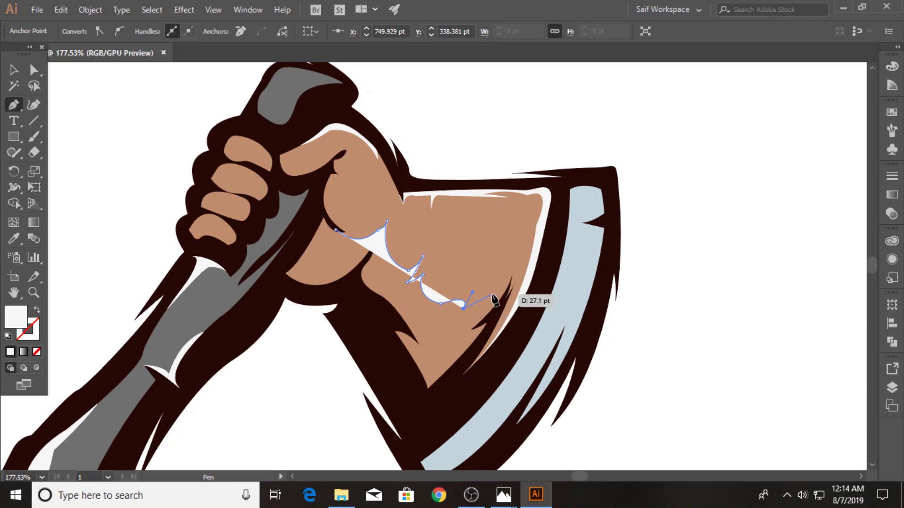
drag(516, 256, 520, 271)
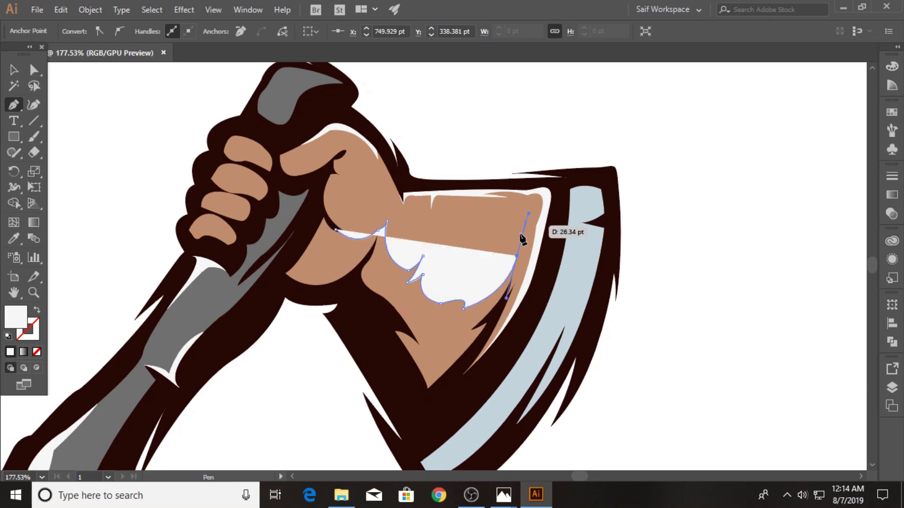
drag(451, 378, 411, 409)
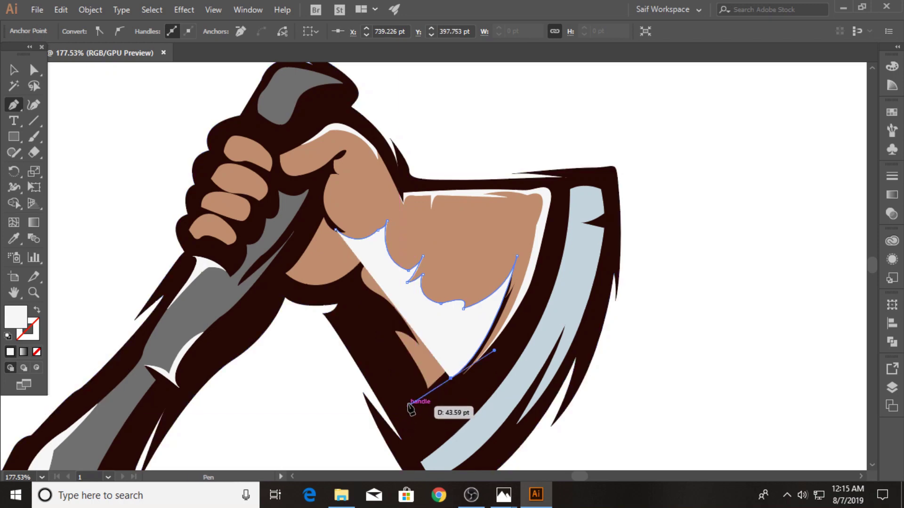
drag(277, 285, 273, 272)
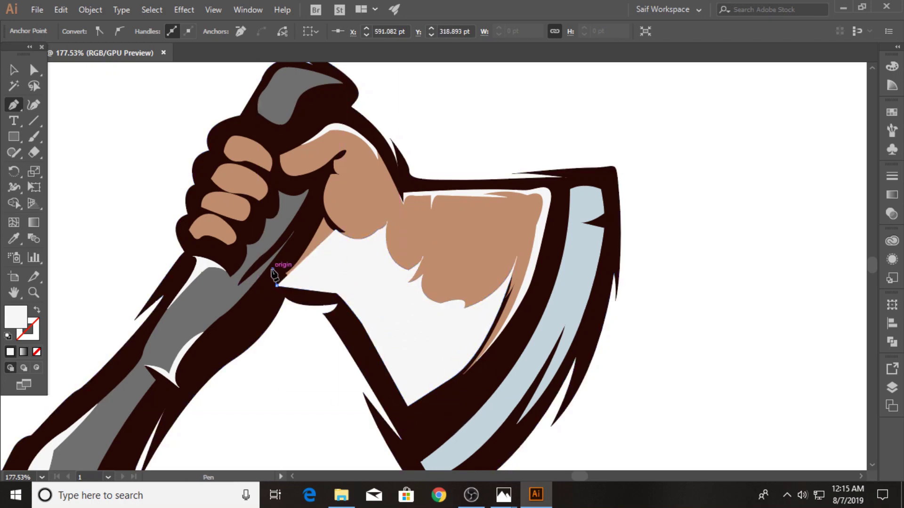
click(273, 271)
click(301, 241)
click(322, 182)
drag(335, 230, 356, 251)
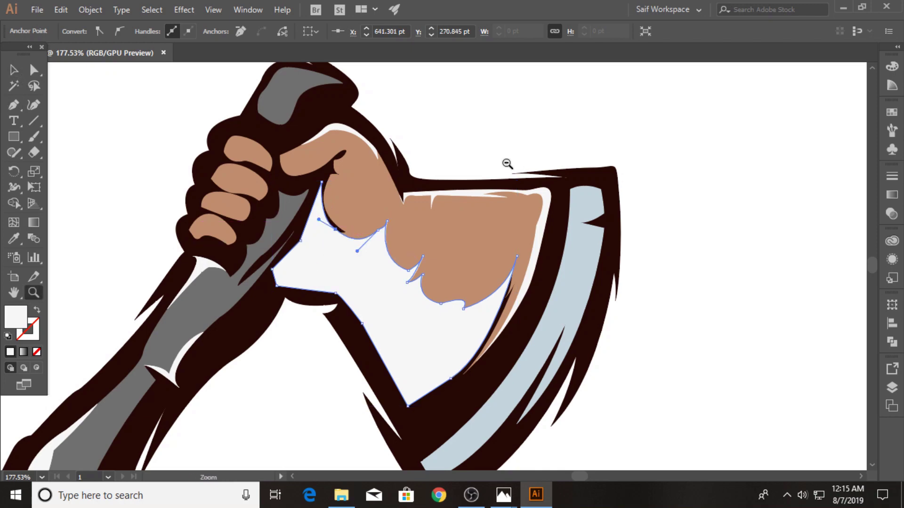
drag(506, 161, 60, 77)
Duplicate the hand and jagged white shape, and remove the brown regions from the copy with Shape Builder.
key(v)
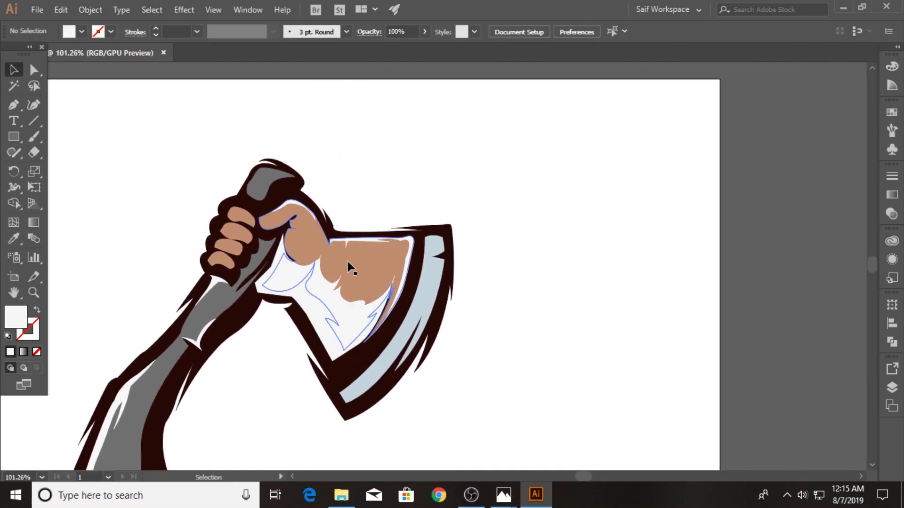
click(347, 262)
shift+click(333, 302)
drag(334, 302, 568, 229)
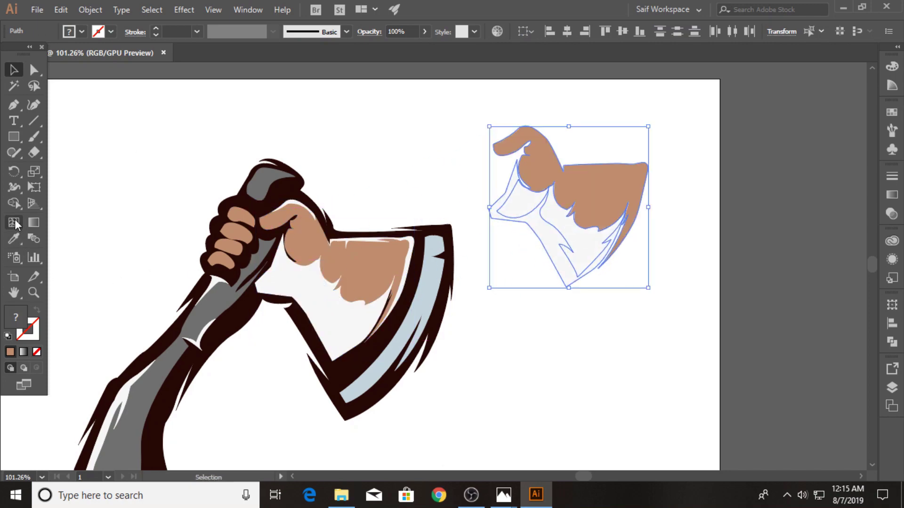
click(13, 203)
alt+click(577, 191)
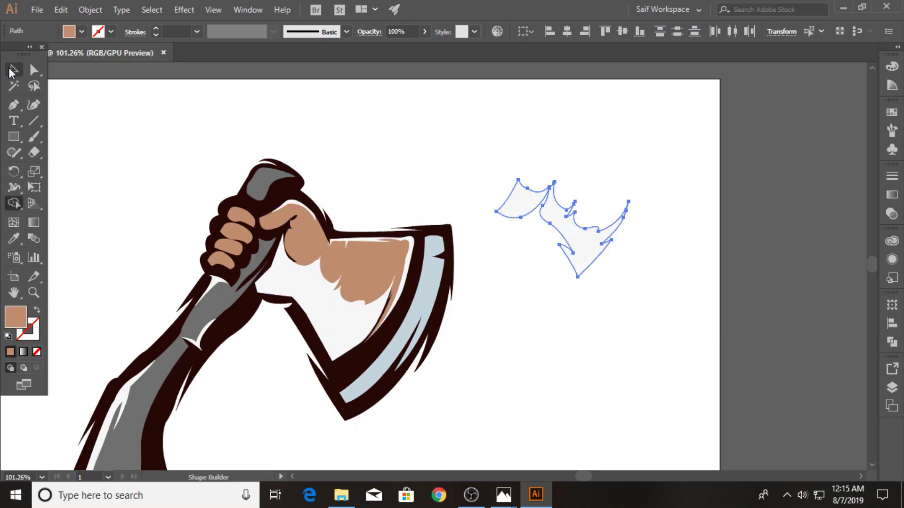
click(12, 72)
Fill the copied pieces black and set their opacity to 20%.
click(389, 125)
click(541, 197)
click(82, 31)
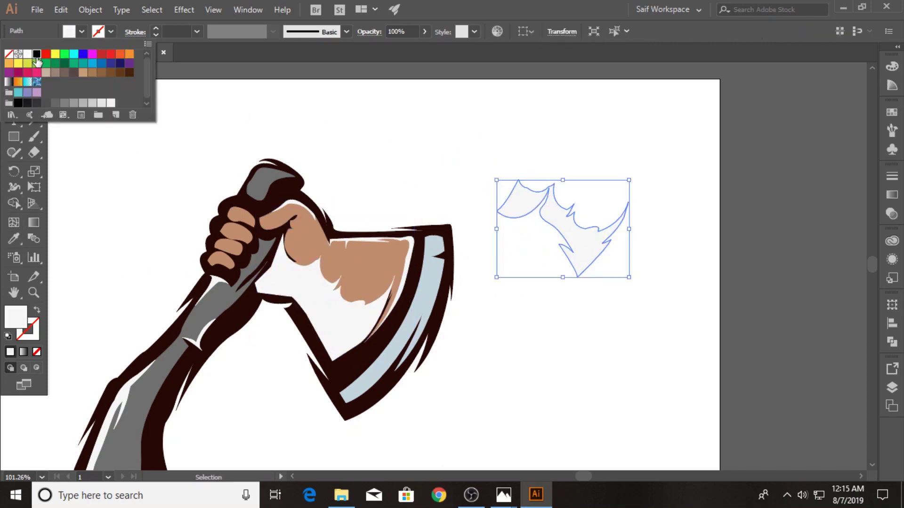
click(36, 55)
click(892, 213)
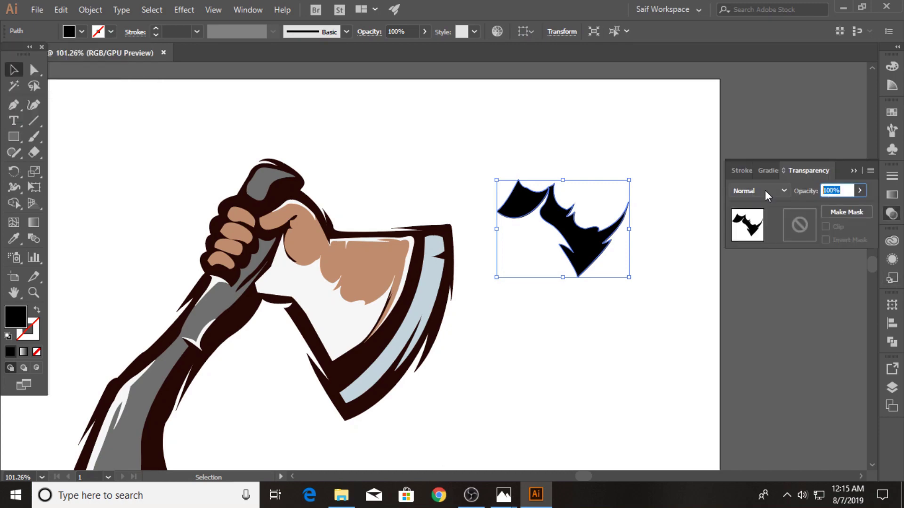
text(20)
key(Return)
Delete the spare brown and white shapes and move the dark shadow onto the forearm.
drag(573, 271, 573, 351)
click(578, 224)
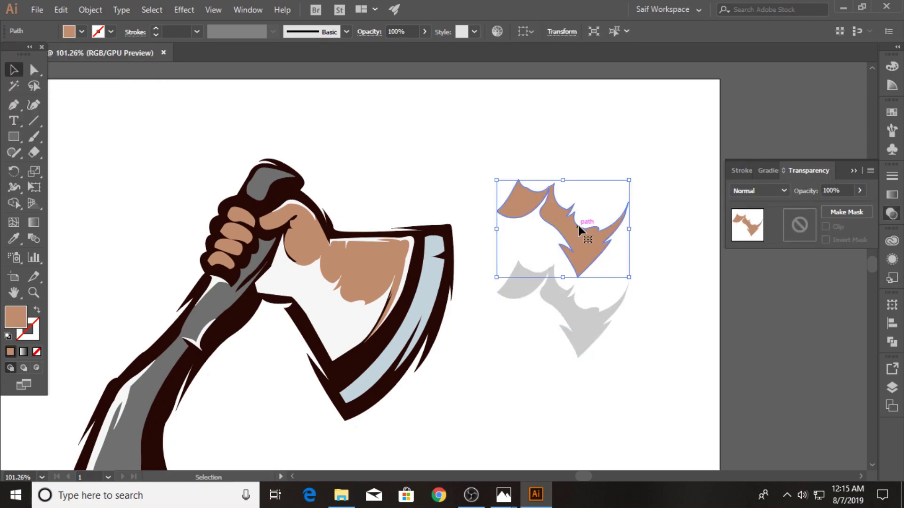
key(Delete)
click(320, 293)
key(Delete)
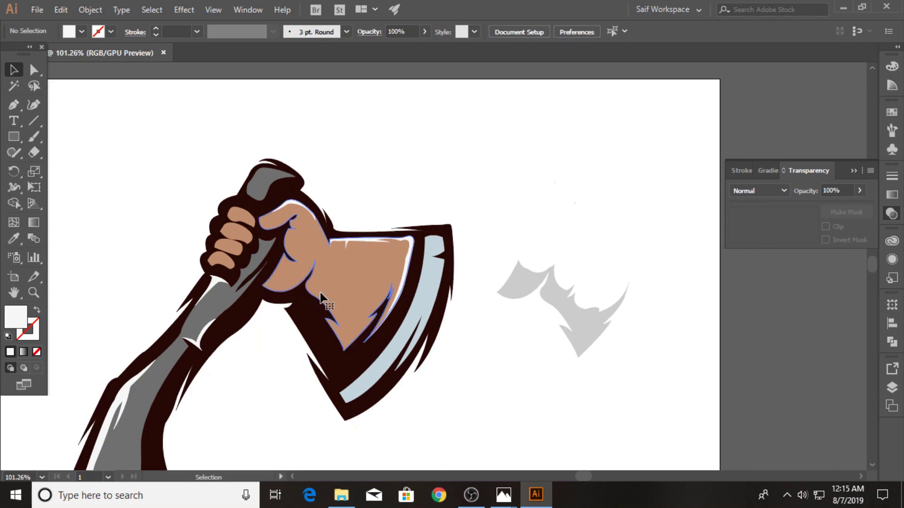
mouse_move(517, 309)
mouse_down()
mouse_move(431, 326)
mouse_move(326, 299)
mouse_up()
Nudge the 20% shadow into place on the forearm and collapse the Transparency panel.
key(z)
click(298, 267)
key(v)
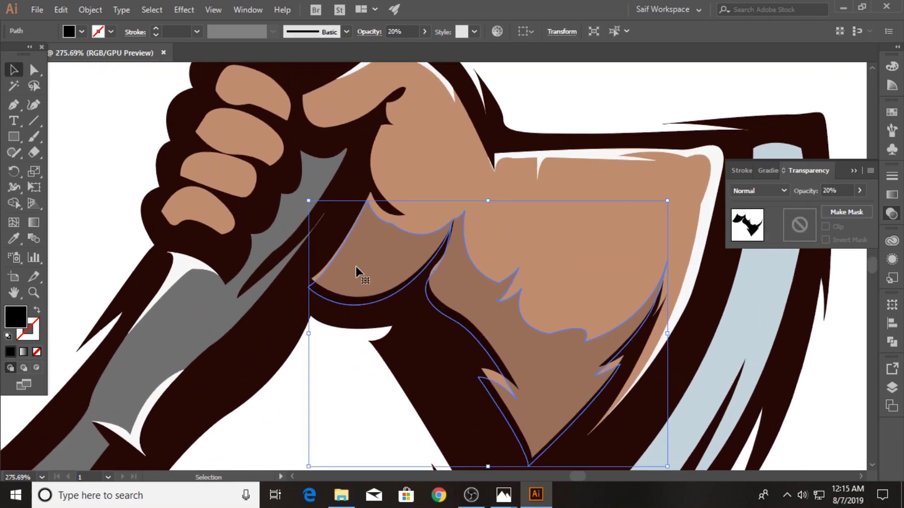
drag(364, 259, 369, 253)
click(853, 171)
key(z)
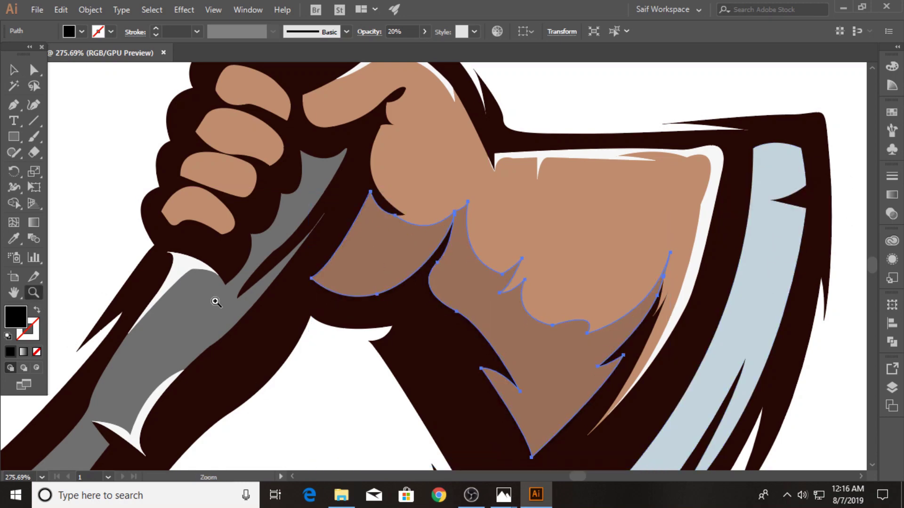
key(ctrl+0)
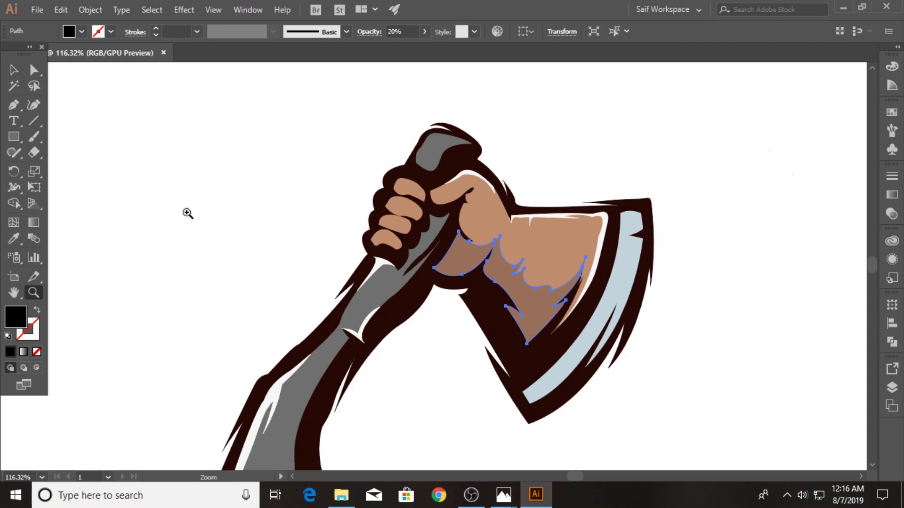
mouse_move(415, 225)
mouse_down()
mouse_move(444, 206)
mouse_move(572, 190)
mouse_up()
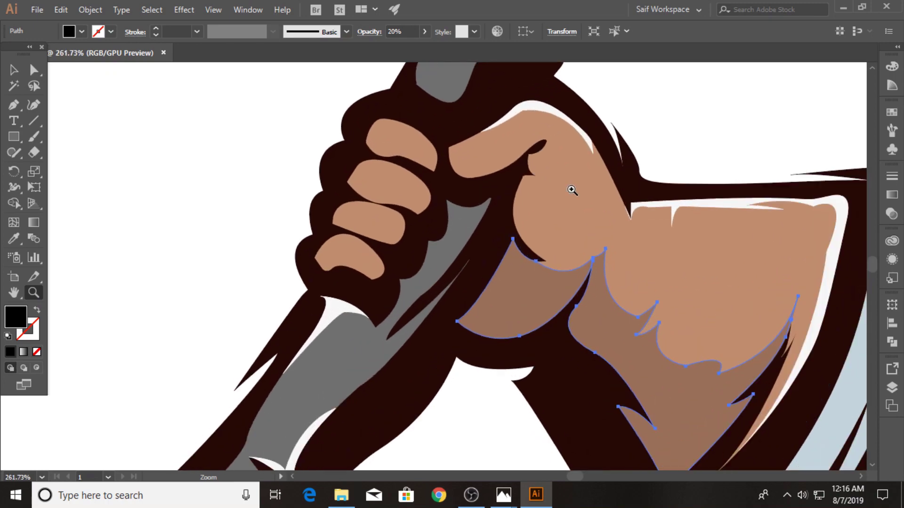
drag(410, 210, 396, 206)
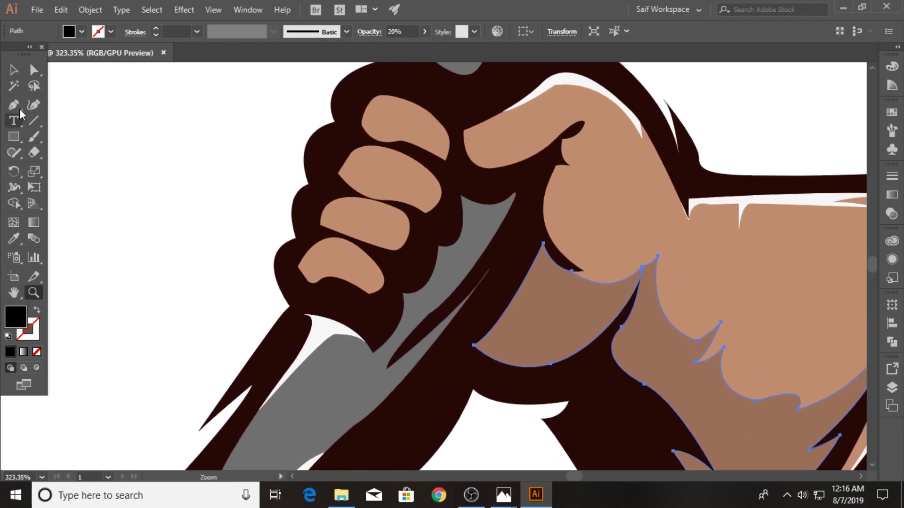
Draw a crease on the bottom finger and colour it dark brown.
click(14, 105)
click(347, 285)
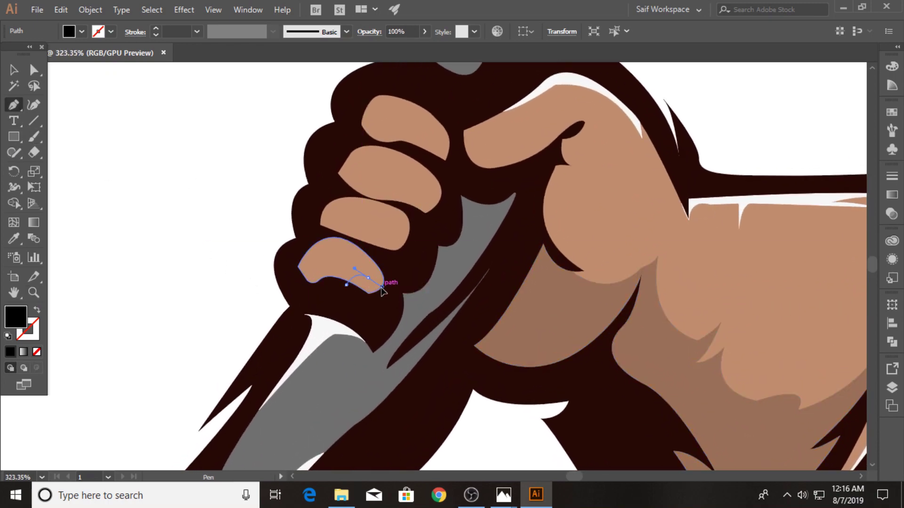
mouse_move(346, 284)
mouse_down()
mouse_move(355, 296)
mouse_move(358, 288)
mouse_up()
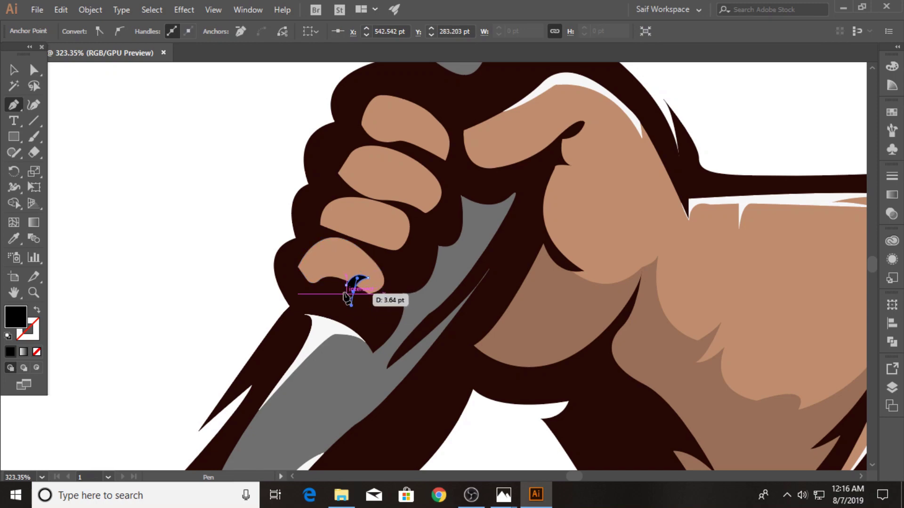
click(14, 238)
click(292, 264)
key(v)
click(152, 188)
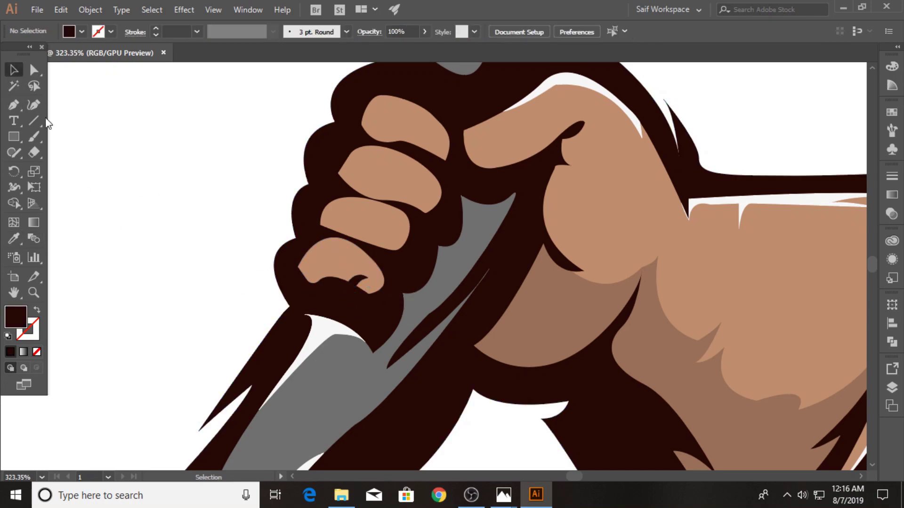
Draw crescent creases on the second, third and top fingers.
mouse_move(365, 244)
mouse_down()
mouse_move(386, 229)
mouse_move(414, 236)
mouse_move(375, 253)
mouse_up()
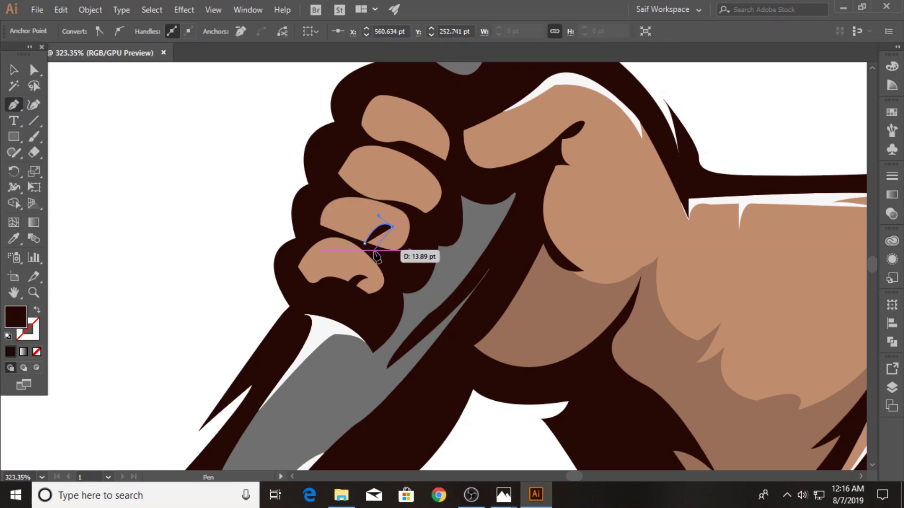
click(365, 243)
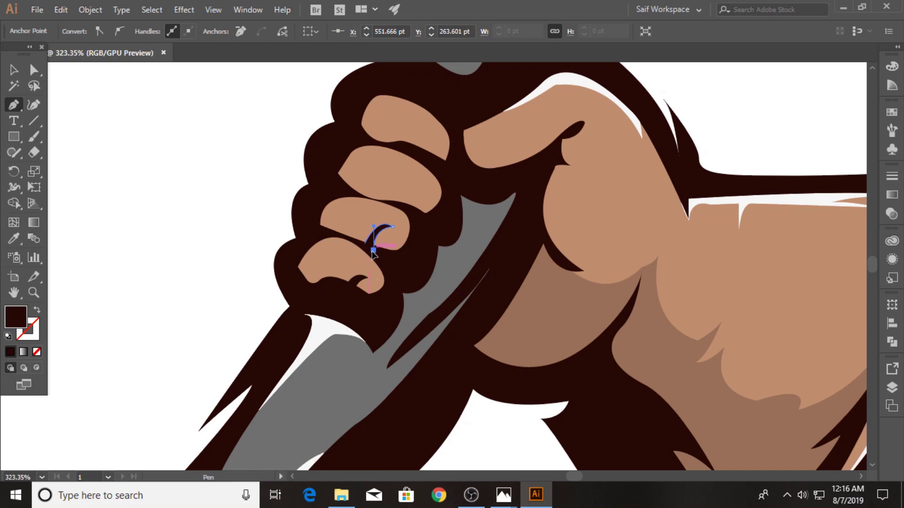
mouse_move(397, 204)
mouse_down()
mouse_move(423, 192)
mouse_move(453, 201)
mouse_move(408, 213)
mouse_up()
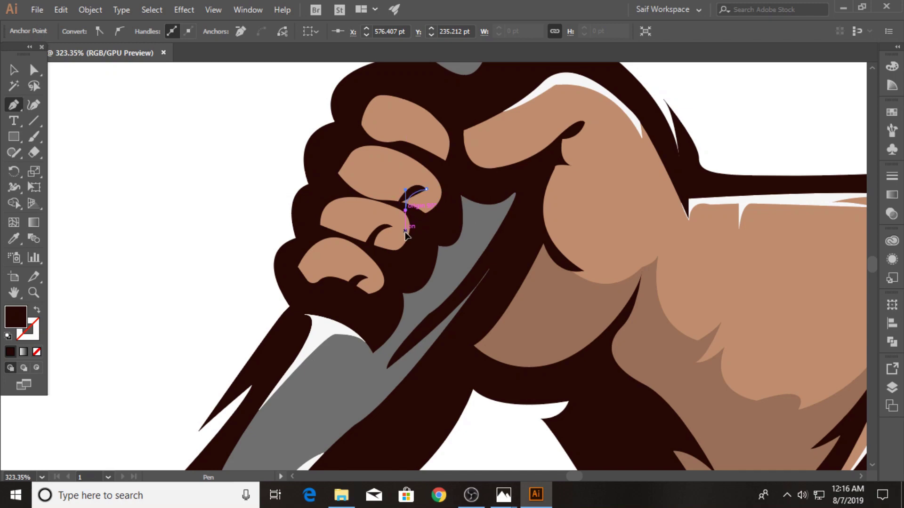
drag(406, 234, 399, 198)
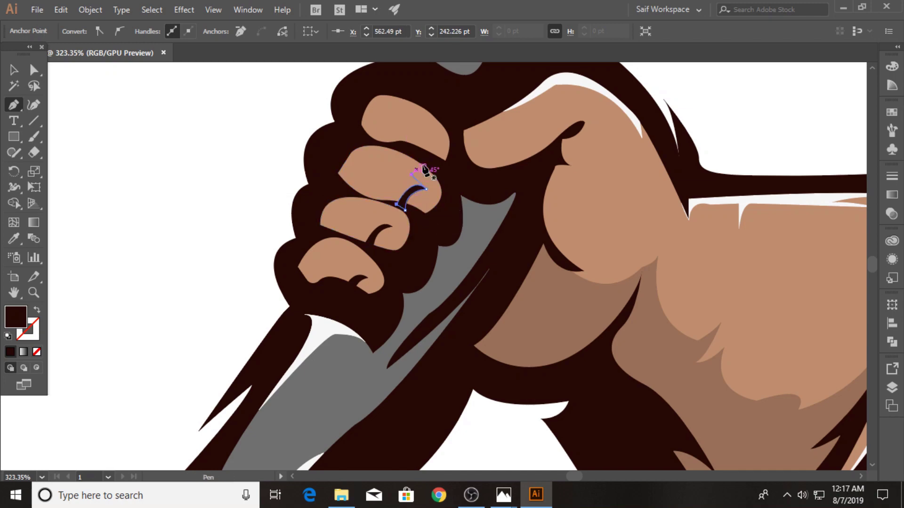
ctrl+click(417, 154)
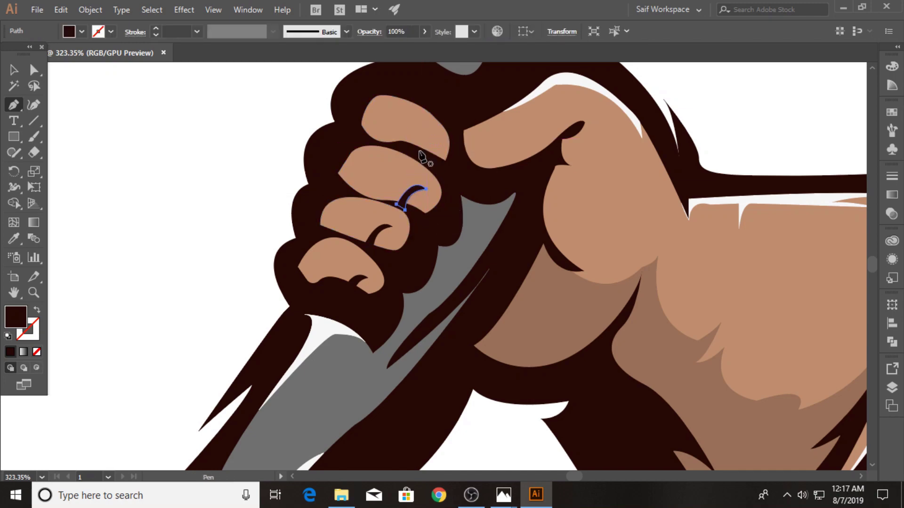
click(419, 150)
mouse_move(442, 138)
mouse_down()
mouse_move(449, 148)
mouse_move(430, 169)
mouse_up()
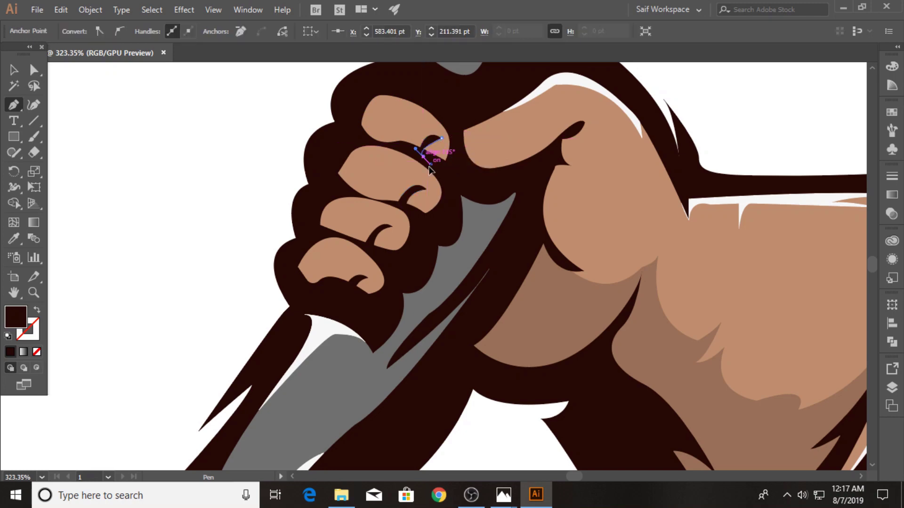
click(419, 150)
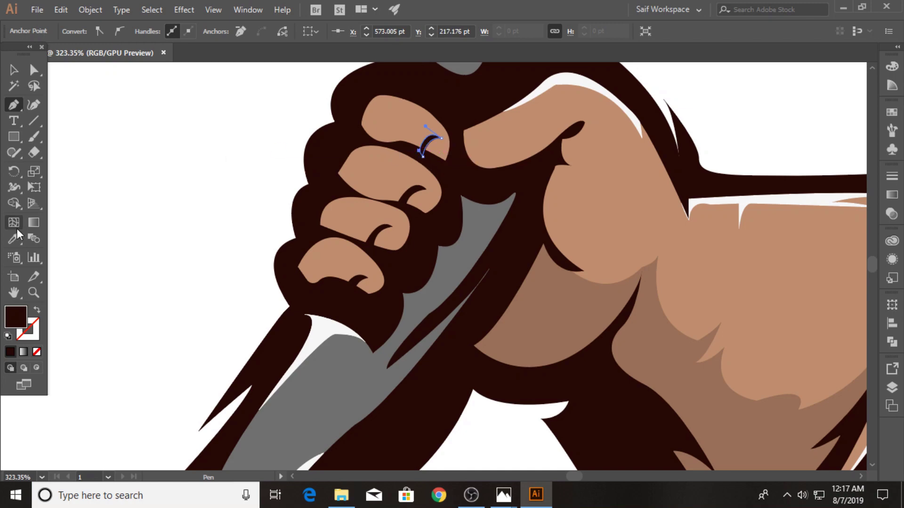
scroll(210, 181, up, 4)
scroll(210, 181, right, 3)
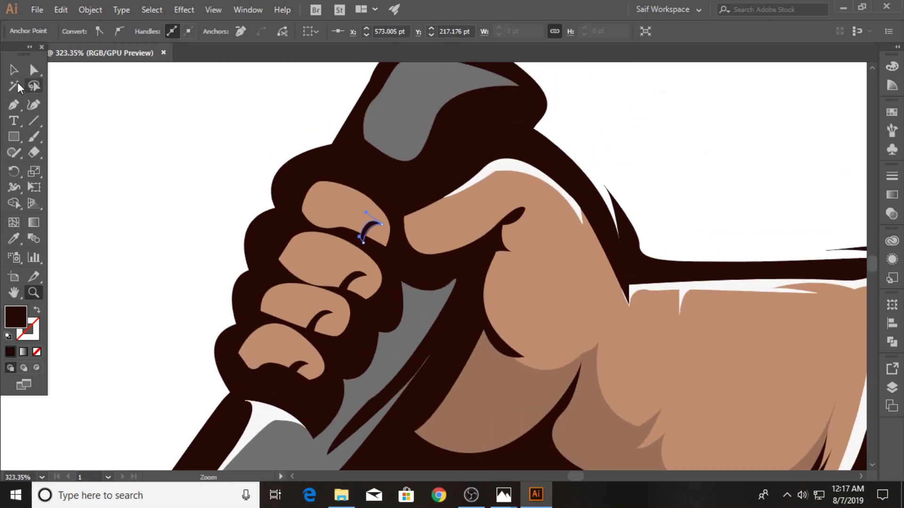
Draw a closed curved outline over the top finger with the Pen tool.
click(14, 70)
click(14, 104)
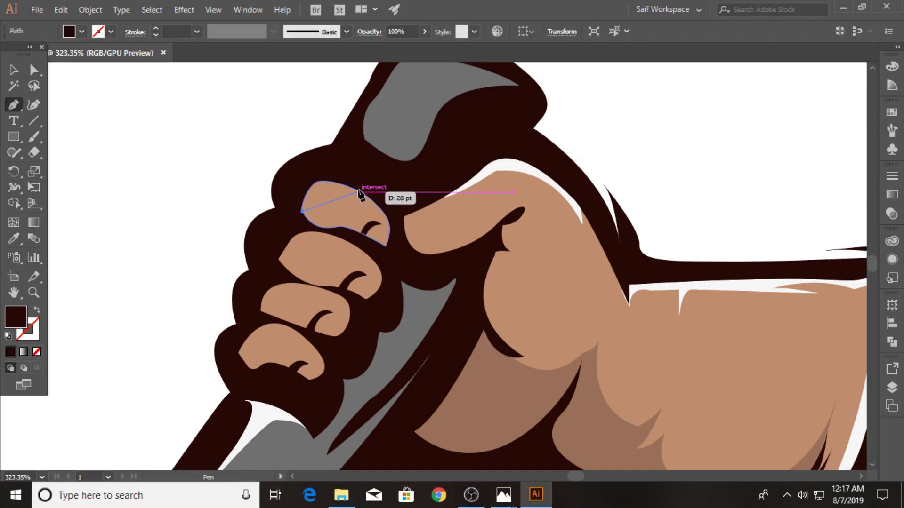
drag(359, 191, 413, 213)
click(359, 191)
drag(303, 167, 286, 183)
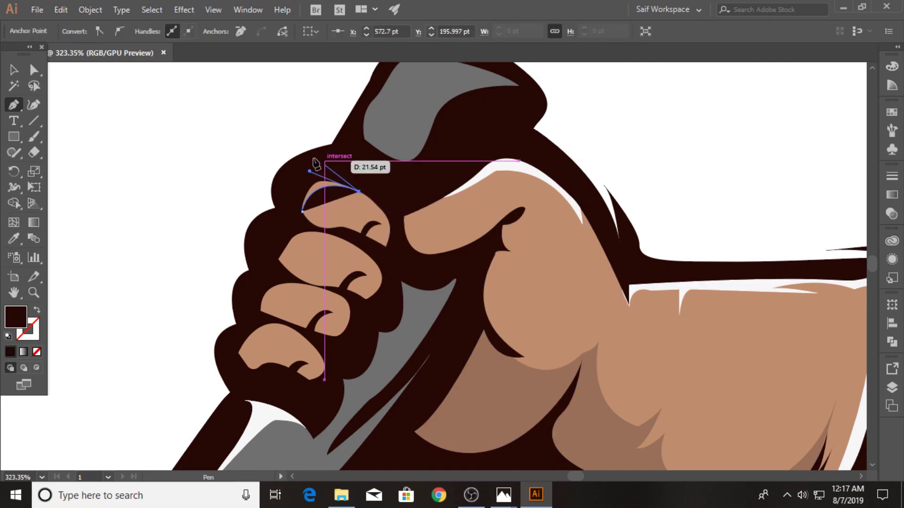
click(302, 212)
Merge the top finger region with Shape Builder and select the crescent for its highlight.
key(v)
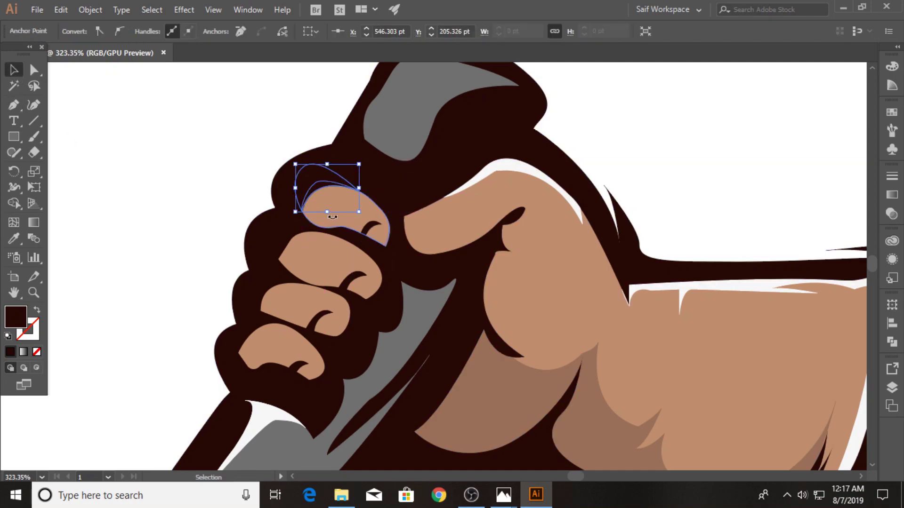
shift+click(355, 228)
click(13, 203)
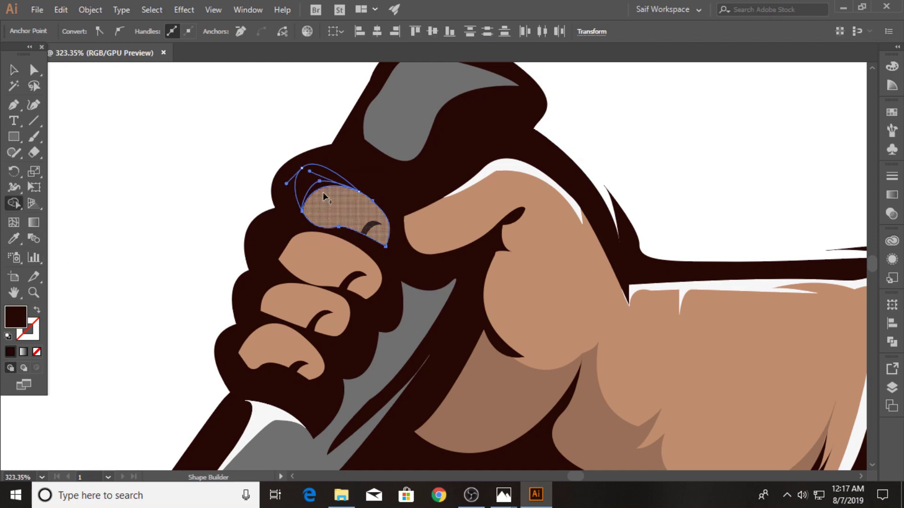
click(307, 184)
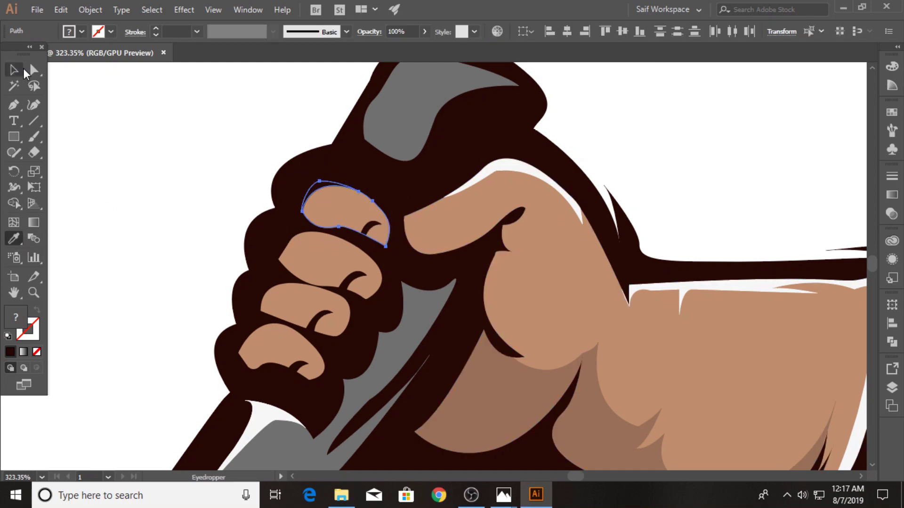
key(v)
click(318, 195)
Eyedrop the thumb's white highlight colour onto the crescent and deselect it.
key(i)
click(490, 166)
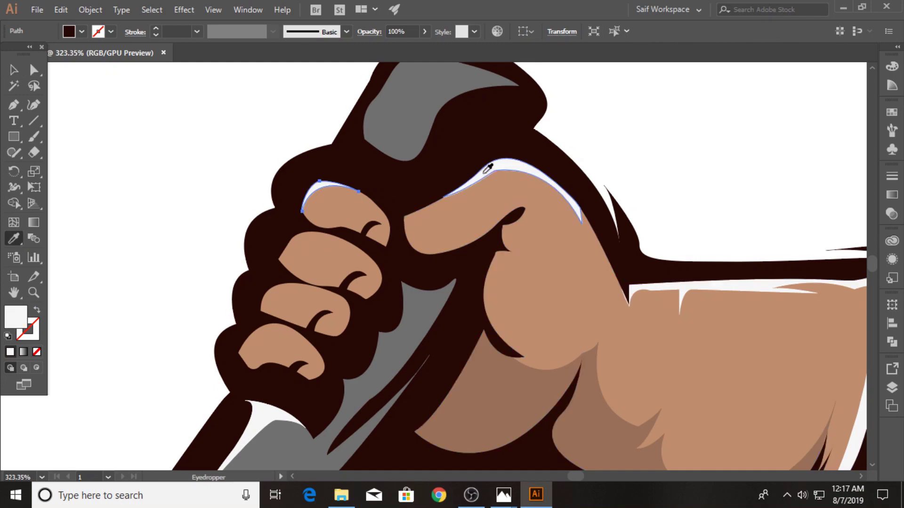
key(v)
click(228, 195)
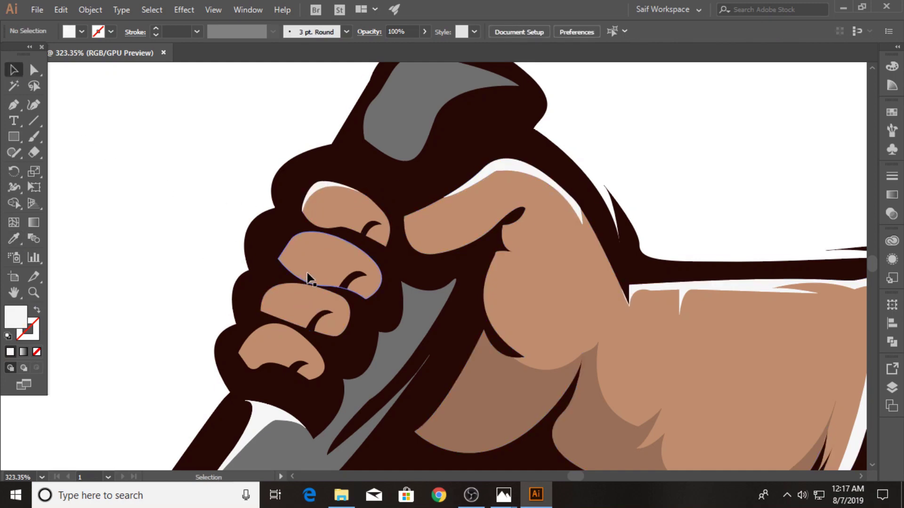
Pen-draw a white highlight over the second finger and trim it with Shape Builder.
click(13, 105)
click(279, 259)
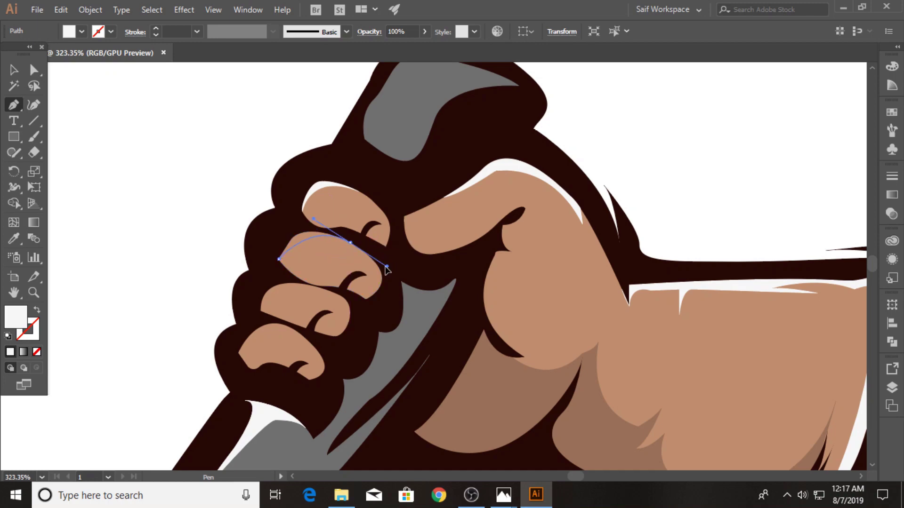
drag(294, 207, 262, 228)
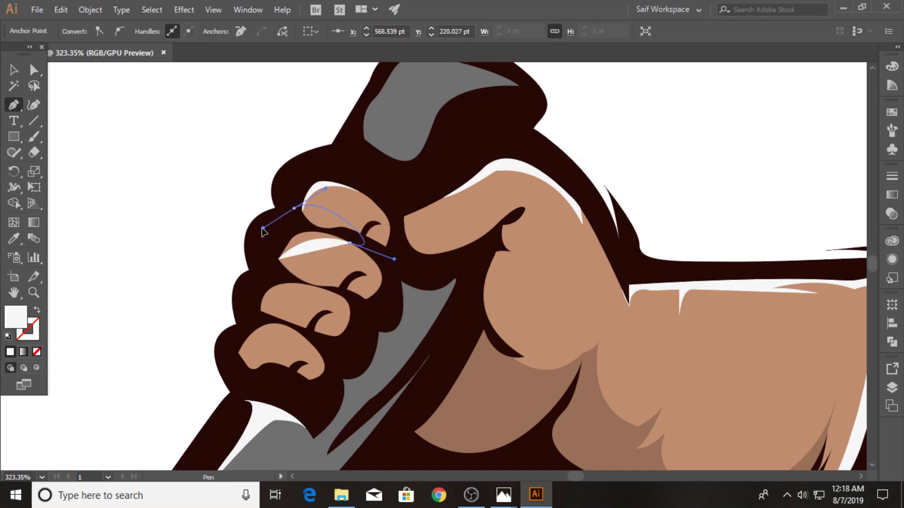
click(278, 259)
click(13, 73)
shift+click(329, 268)
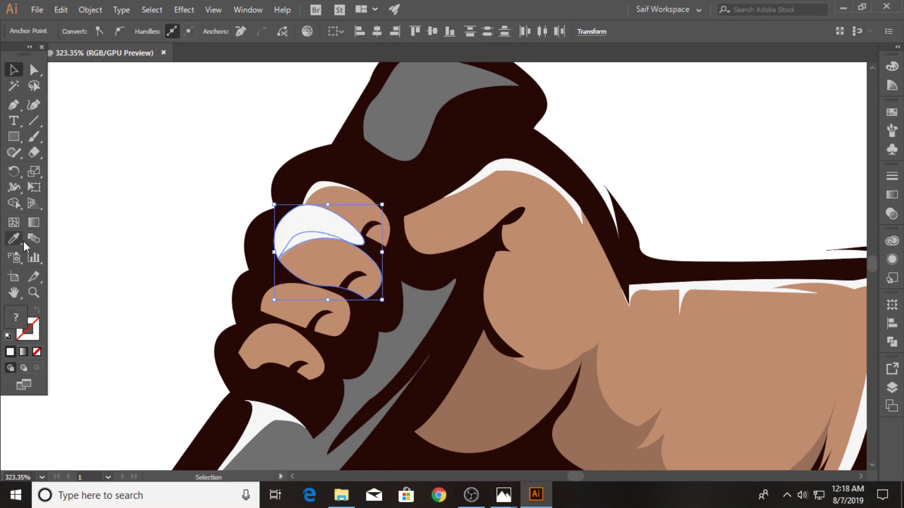
key(shift+m)
alt+click(288, 225)
Draw a curved white highlight on the middle finger and Shape Builder away its overflow.
click(14, 69)
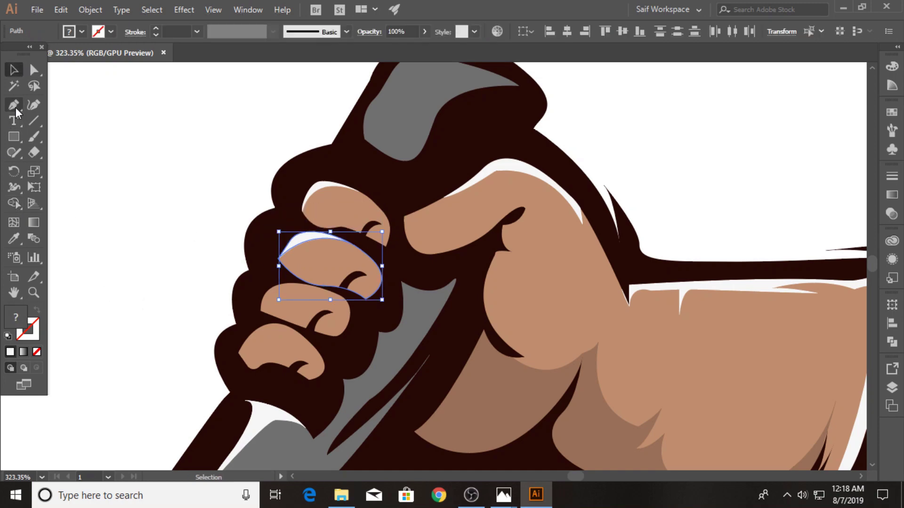
click(13, 105)
click(260, 311)
drag(339, 335, 310, 292)
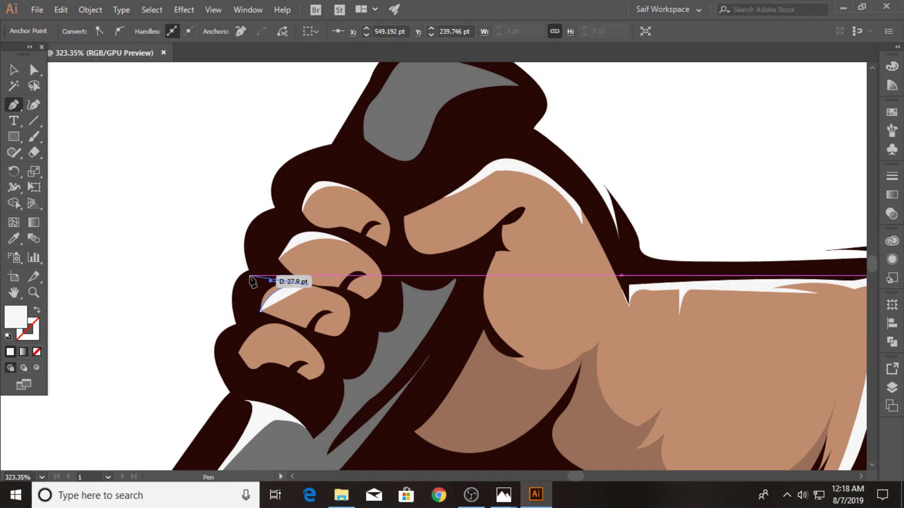
drag(260, 311, 272, 318)
key(v)
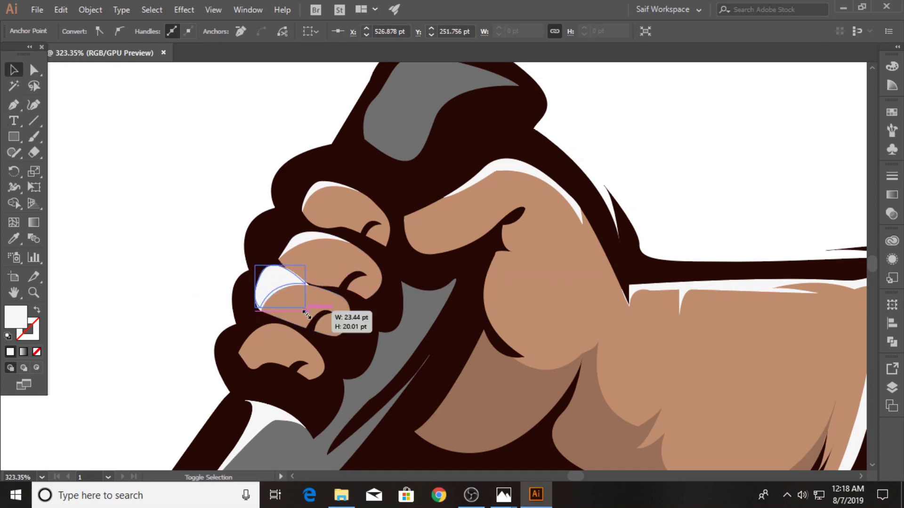
drag(259, 279, 311, 313)
click(18, 204)
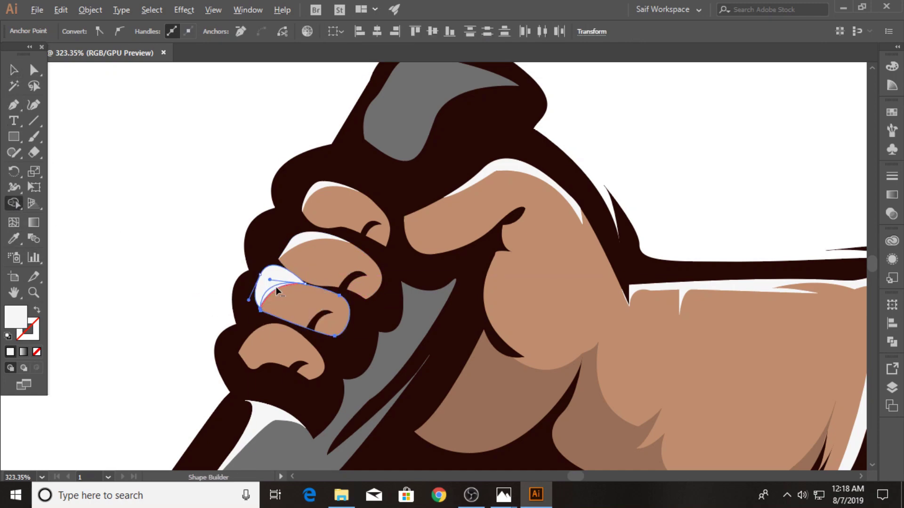
alt+click(277, 291)
Draw a white highlight over the lowest knuckle and trim it to the finger.
key(p)
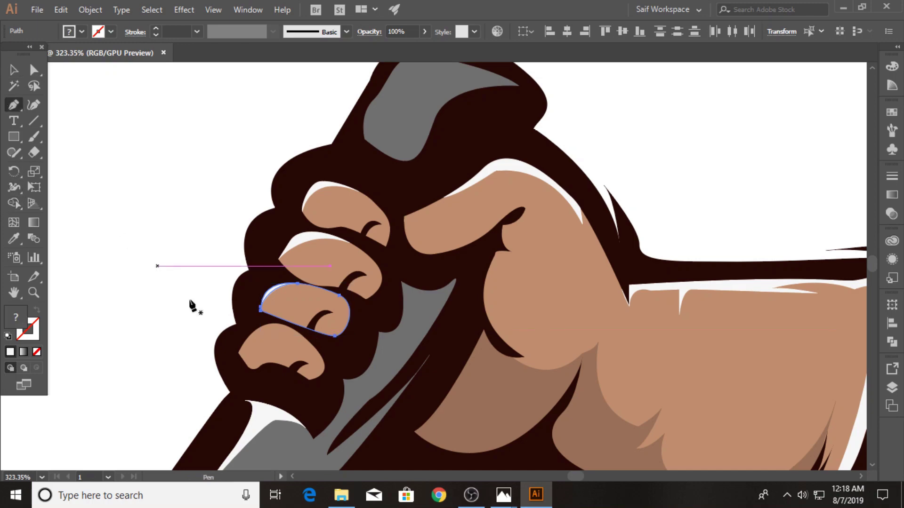
click(238, 352)
drag(297, 332, 305, 338)
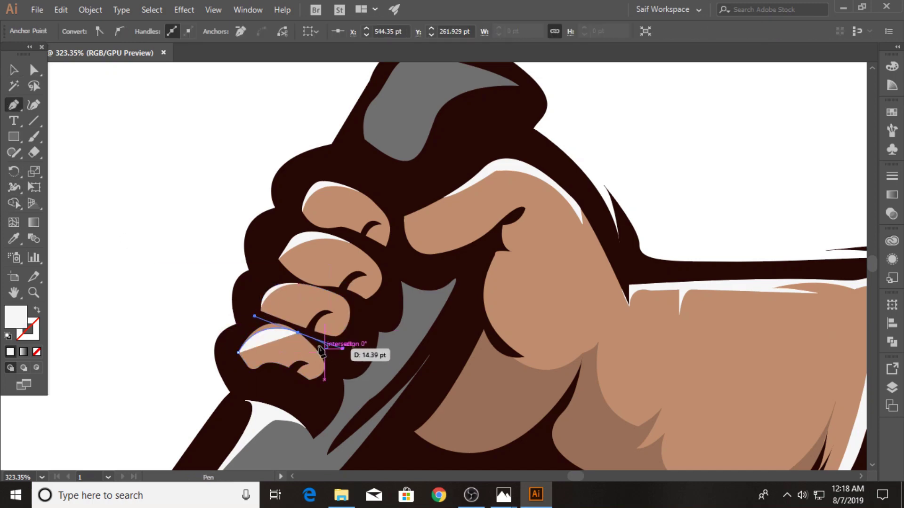
drag(242, 317, 238, 354)
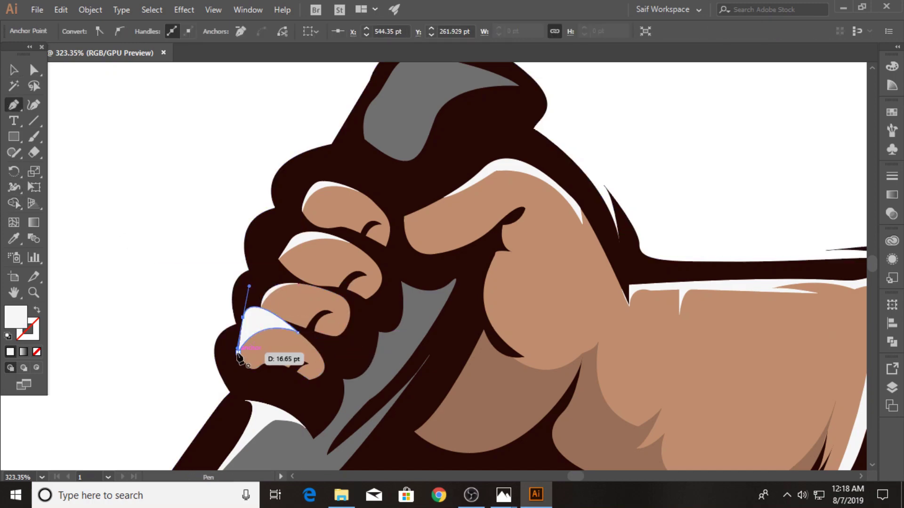
click(13, 71)
shift+click(258, 347)
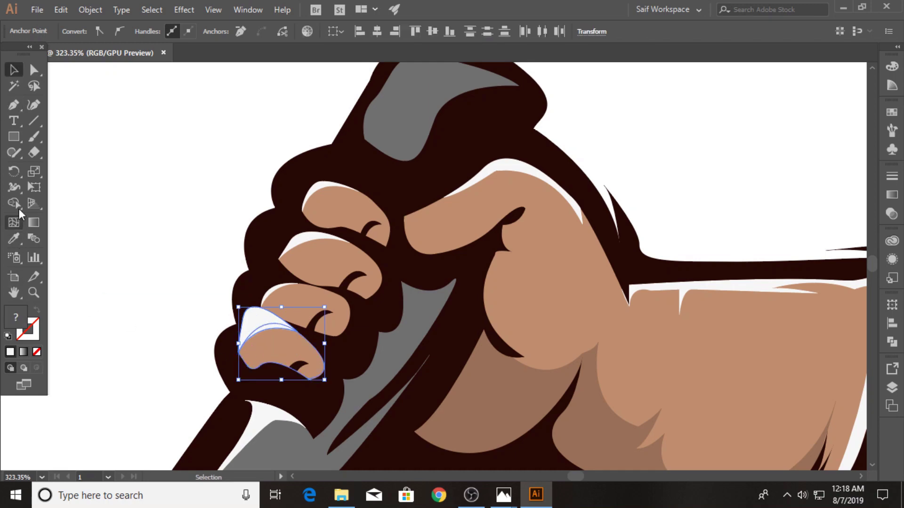
click(14, 203)
click(264, 329)
key(z)
drag(207, 285, 176, 312)
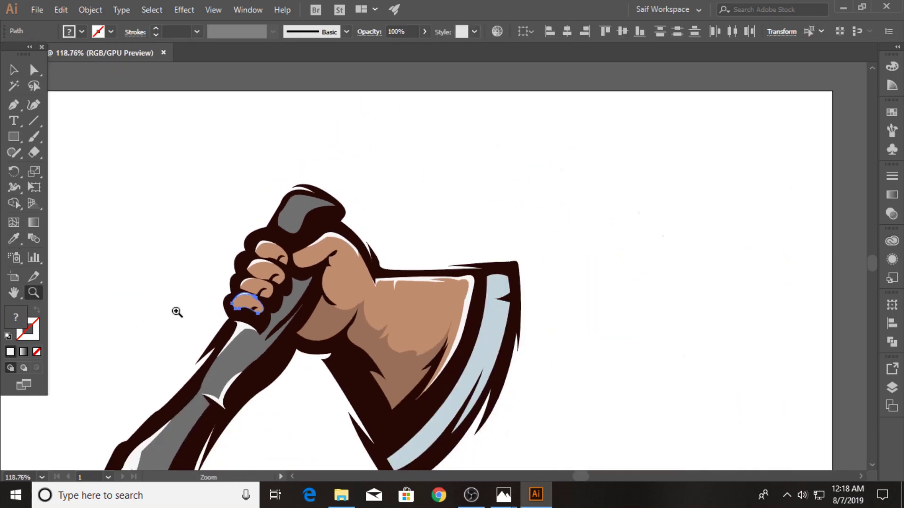
Zoom to the handle tip and pen-draw a white shape over its upper edge.
drag(236, 191, 519, 179)
click(14, 104)
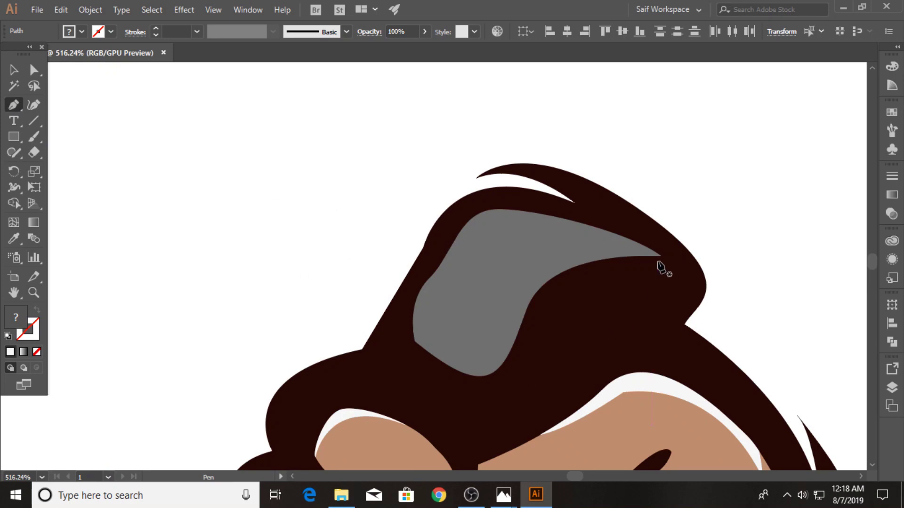
click(661, 255)
mouse_move(458, 249)
mouse_down()
mouse_move(421, 326)
mouse_move(429, 291)
mouse_up()
click(429, 292)
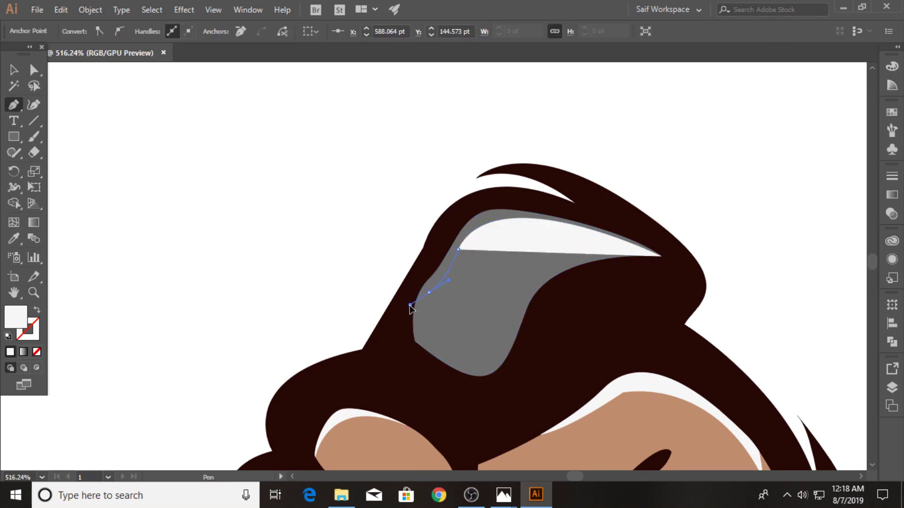
click(414, 341)
click(366, 198)
click(448, 146)
click(578, 135)
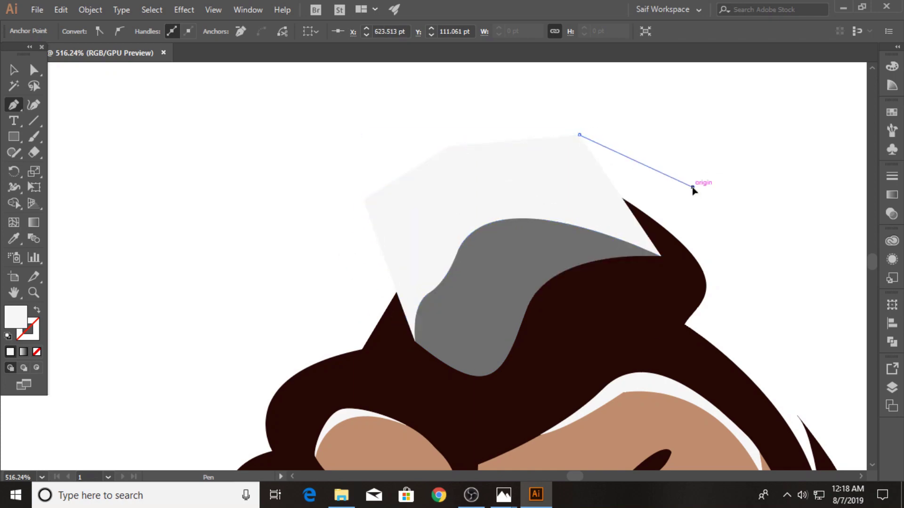
click(692, 187)
click(661, 255)
Trim the white shape to the grey handle cap, fit the artwork and deselect.
key(v)
shift+click(488, 280)
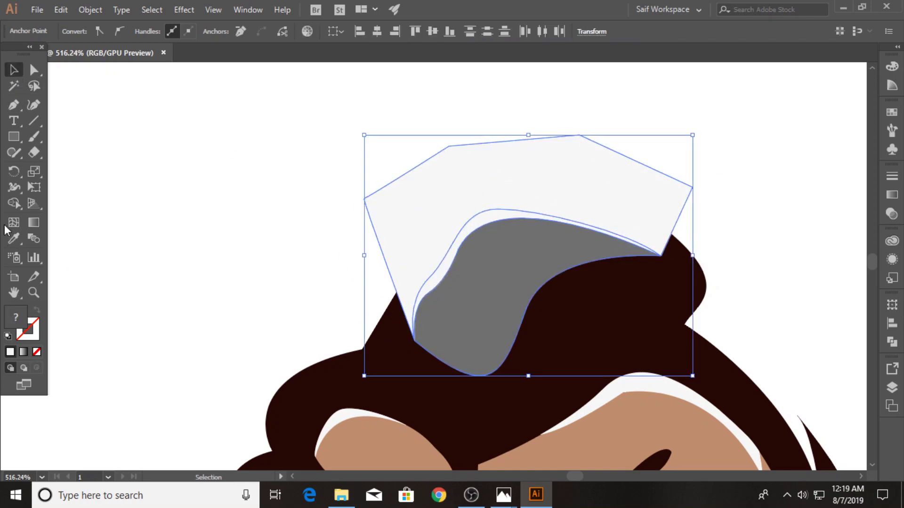
click(13, 203)
alt+click(489, 185)
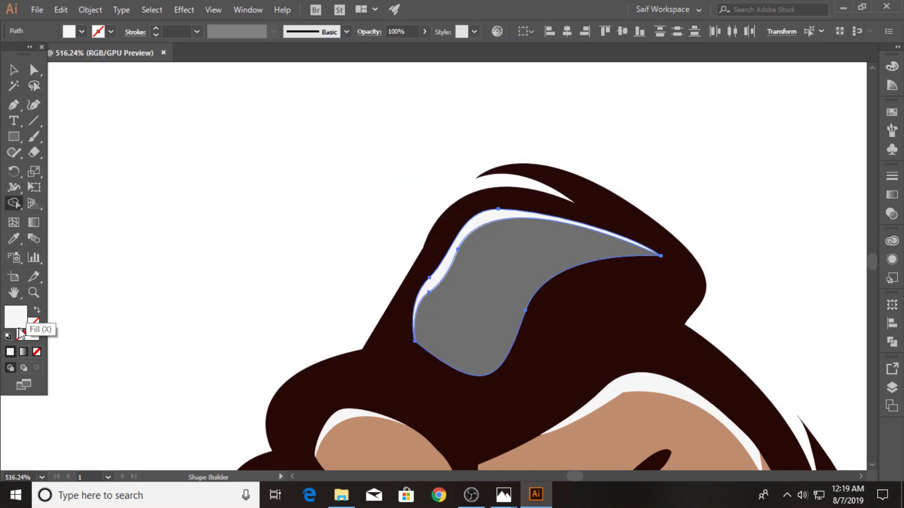
click(33, 293)
drag(387, 276, 326, 319)
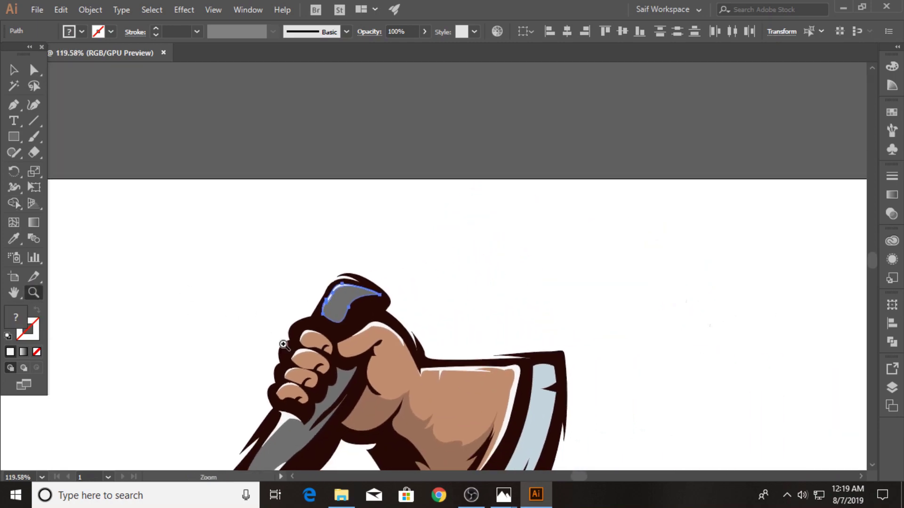
key(ctrl+1)
key(v)
click(219, 194)
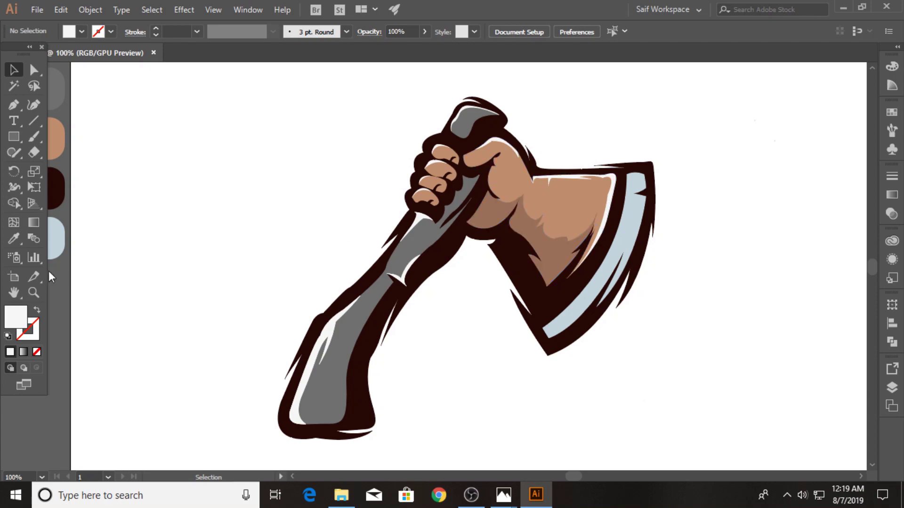
Zoom into the blade and start the white highlight curve at its top.
key(z)
click(544, 246)
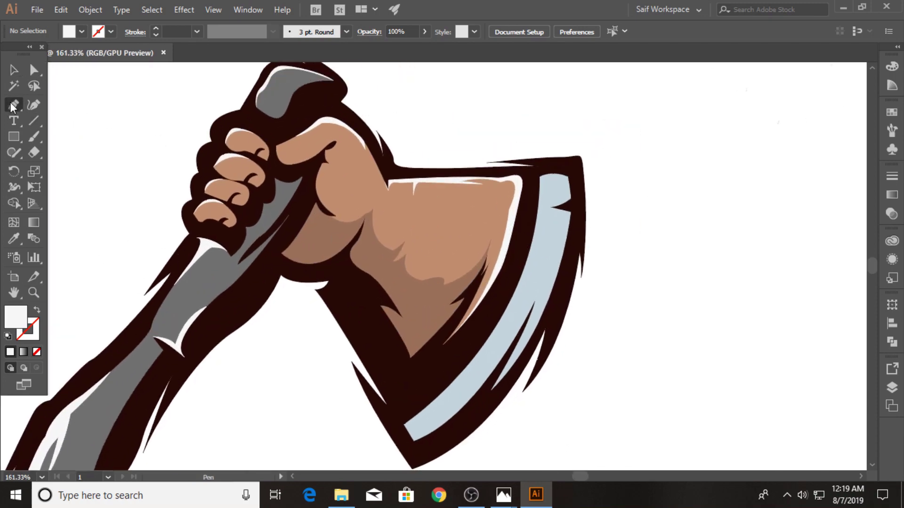
click(552, 175)
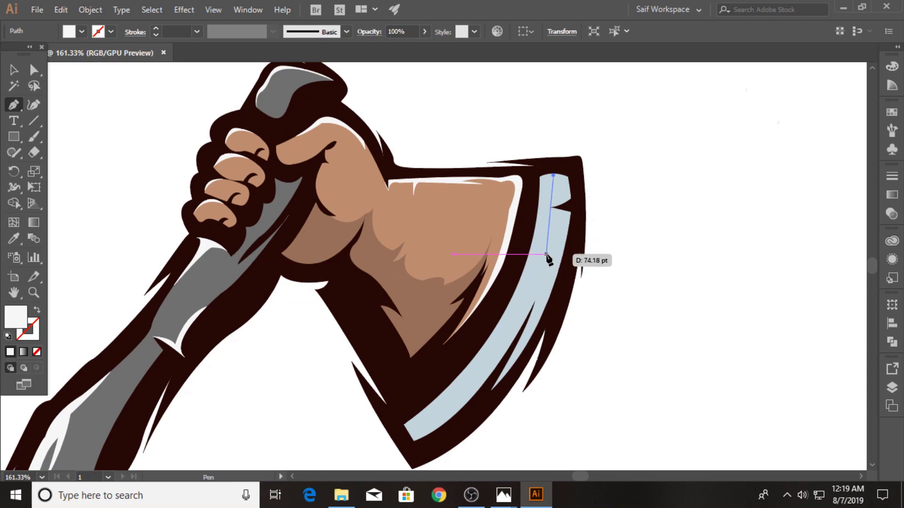
drag(548, 250, 531, 282)
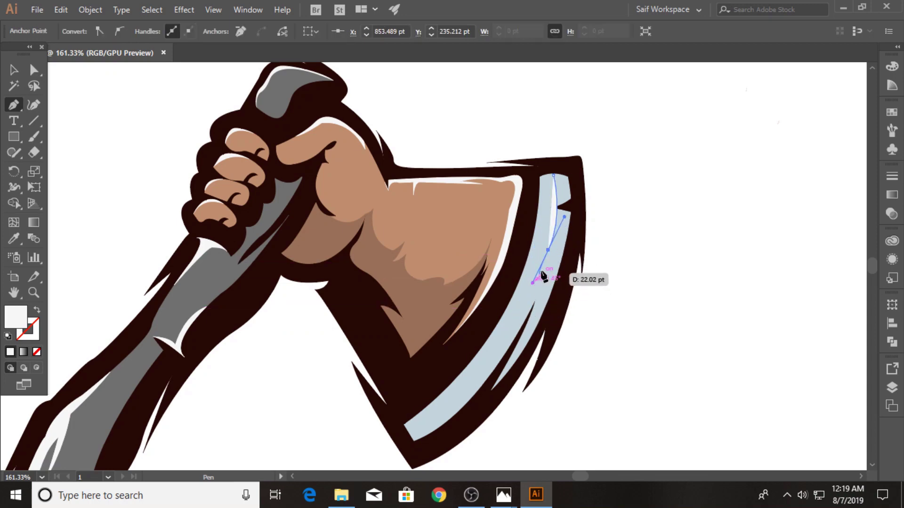
key(z)
click(546, 247)
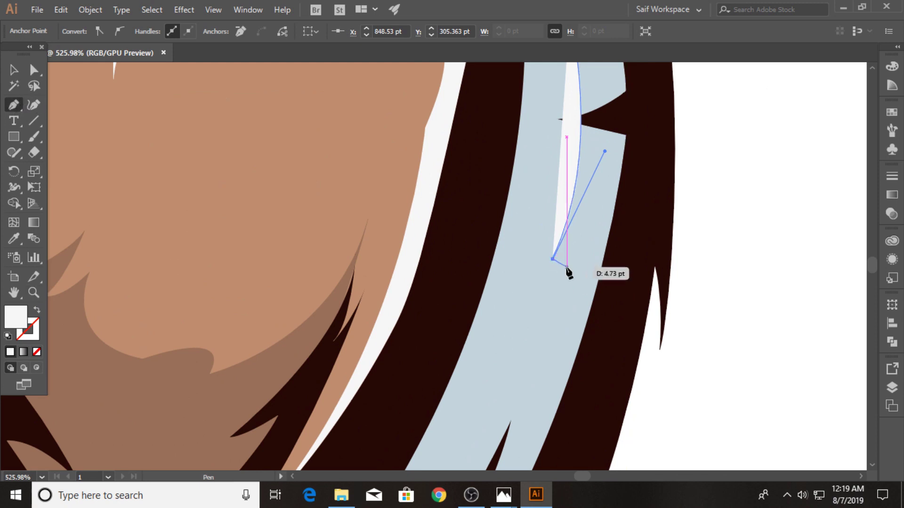
drag(567, 271, 548, 270)
click(532, 263)
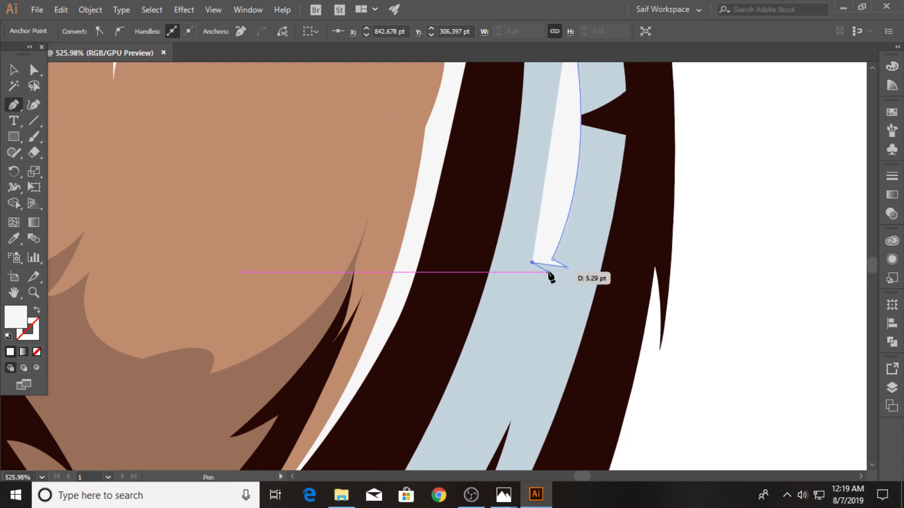
Extend and adjust the highlight curve along the blade's light-blue edge.
scroll(546, 292, down, 3)
scroll(565, 217, down, 3)
scroll(499, 184, down, 3)
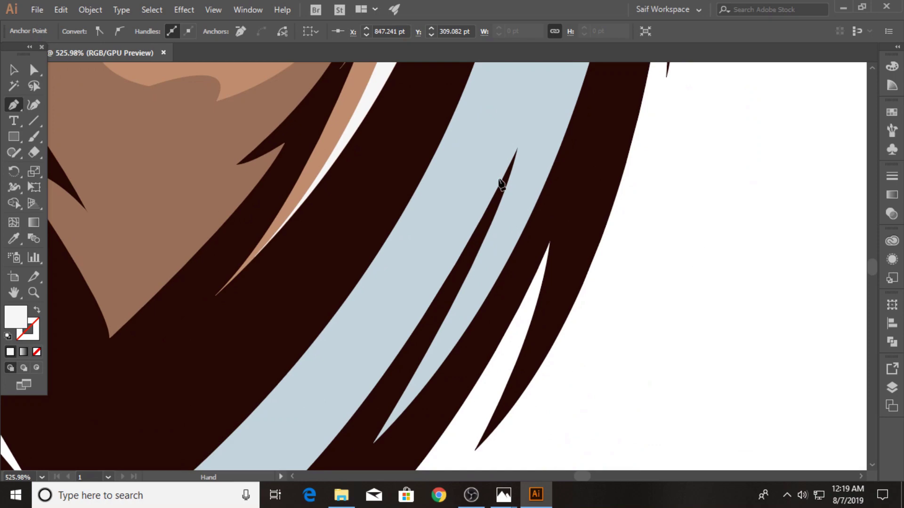
drag(422, 273, 325, 374)
click(421, 273)
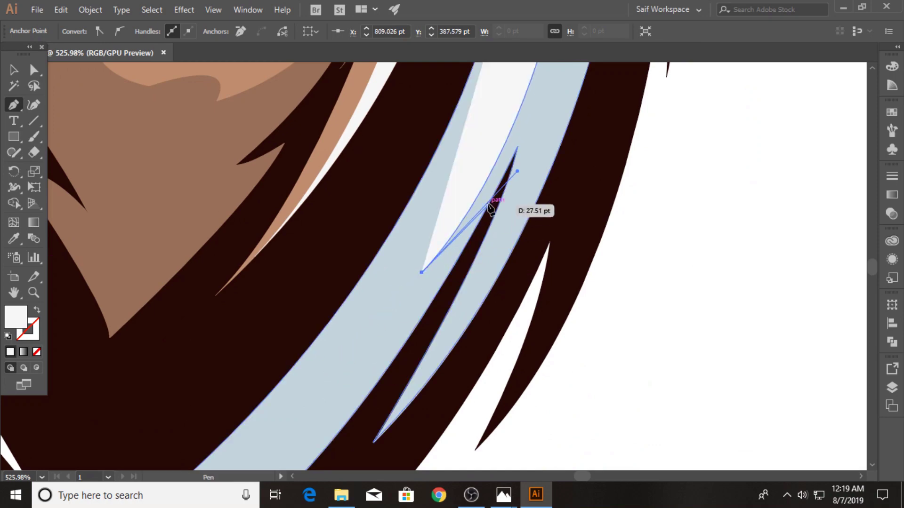
drag(490, 207, 495, 183)
Continue the highlight curve toward the blade's lower end, redoing a misplaced point.
mouse_move(504, 151)
mouse_down()
mouse_move(480, 252)
mouse_move(433, 193)
mouse_move(437, 170)
mouse_up()
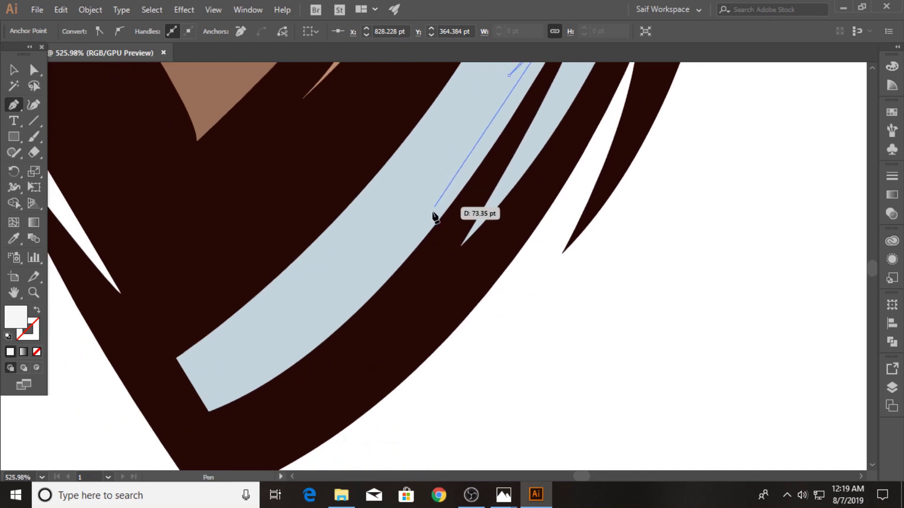
drag(305, 367, 188, 456)
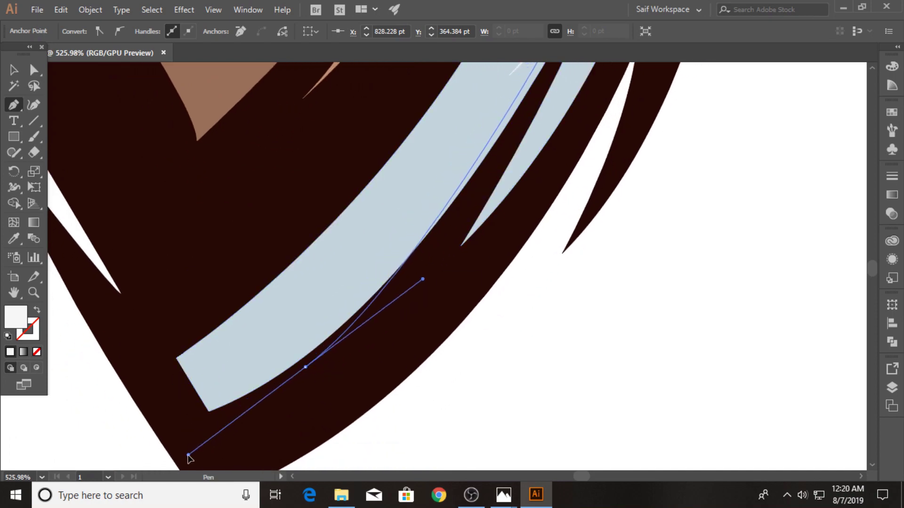
key(ctrl+z)
drag(224, 419, 142, 444)
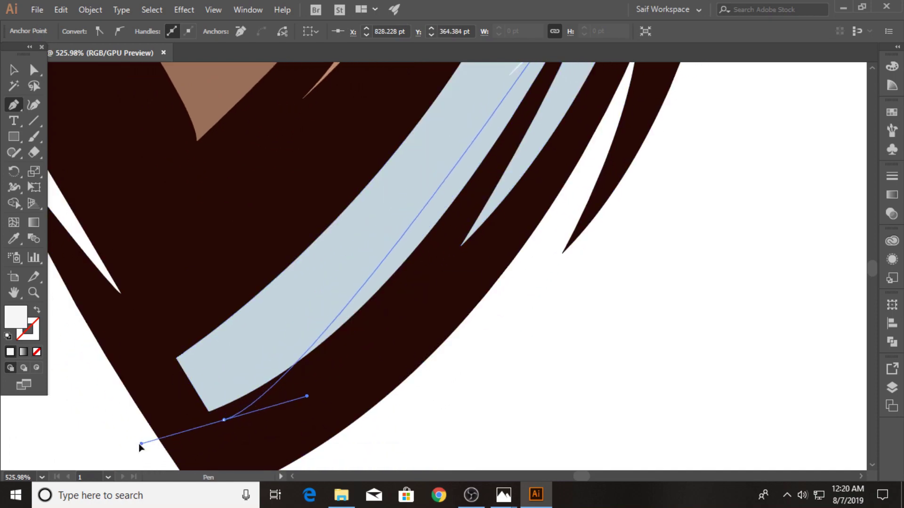
scroll(140, 447, down, 3)
scroll(80, 471, down, 2)
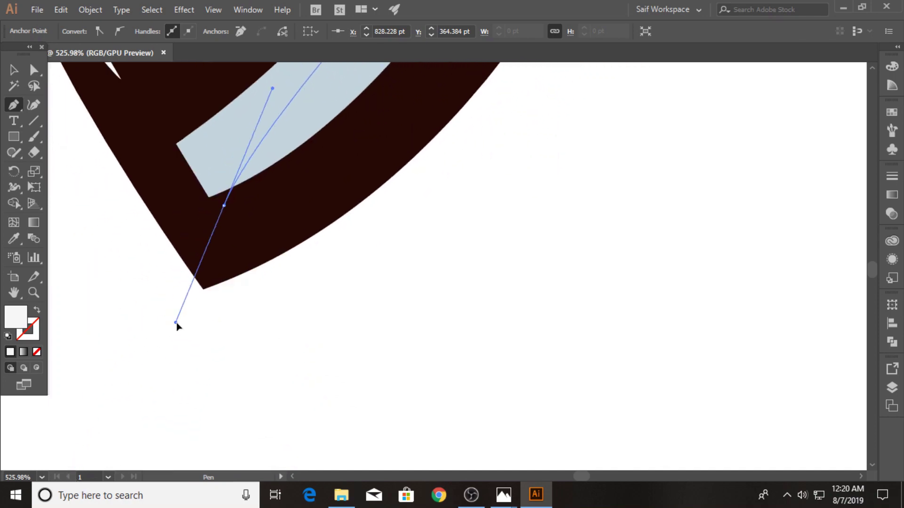
click(33, 292)
scroll(211, 434, down, 5)
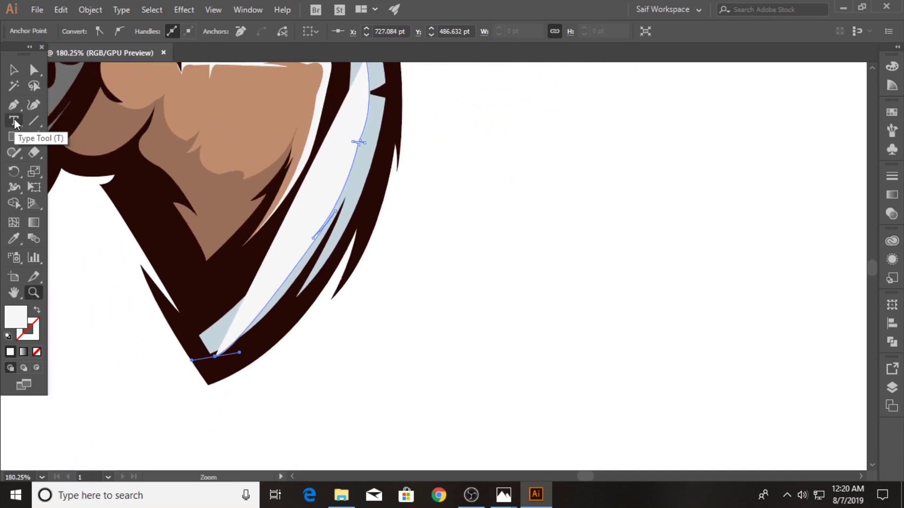
Finish the curve at the bottom tip and close the highlight with outer corners.
click(14, 104)
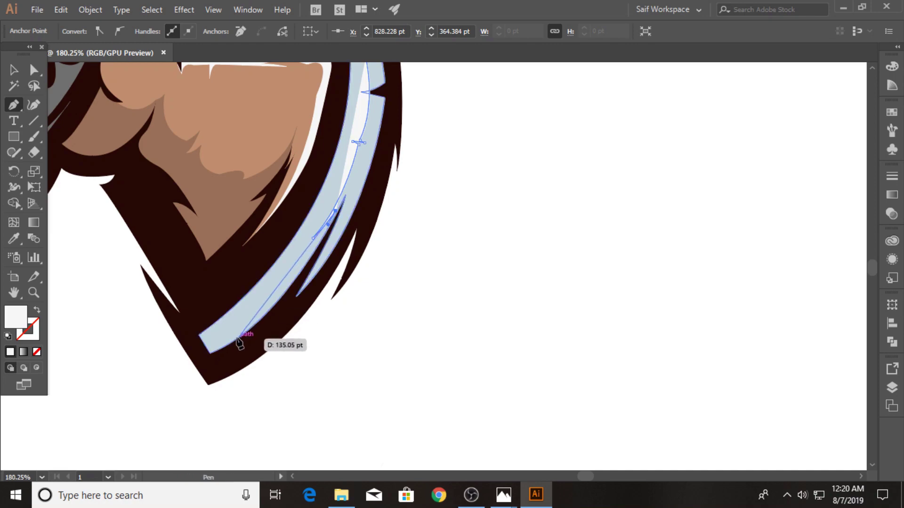
mouse_move(209, 352)
mouse_down()
mouse_move(118, 399)
mouse_move(105, 435)
mouse_move(234, 351)
mouse_up()
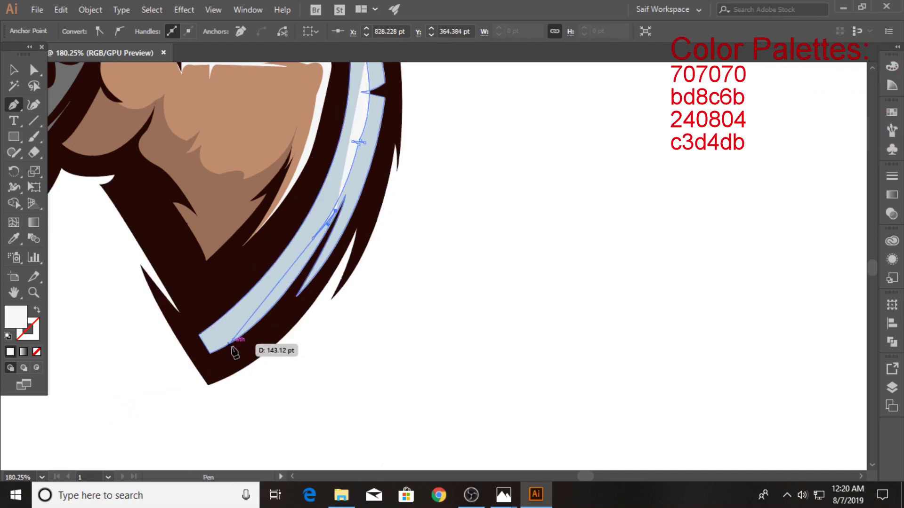
drag(233, 351, 193, 361)
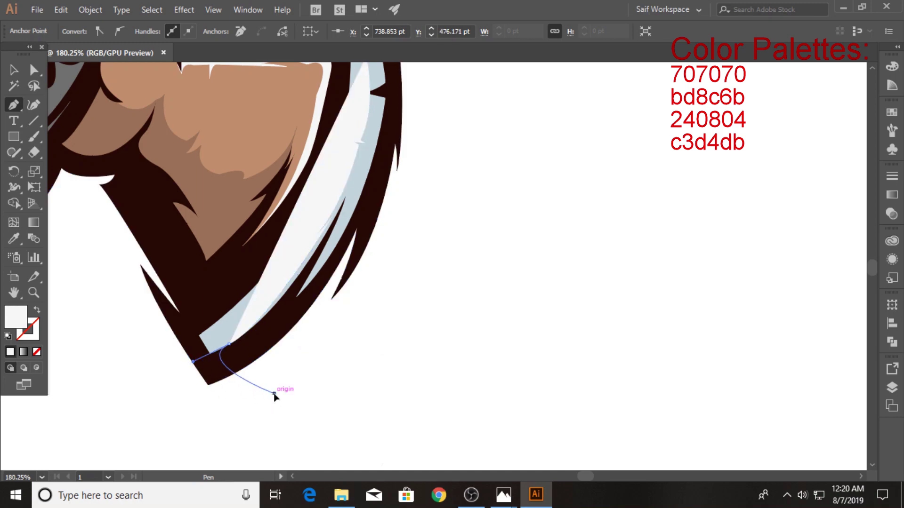
click(494, 186)
click(347, 202)
click(260, 213)
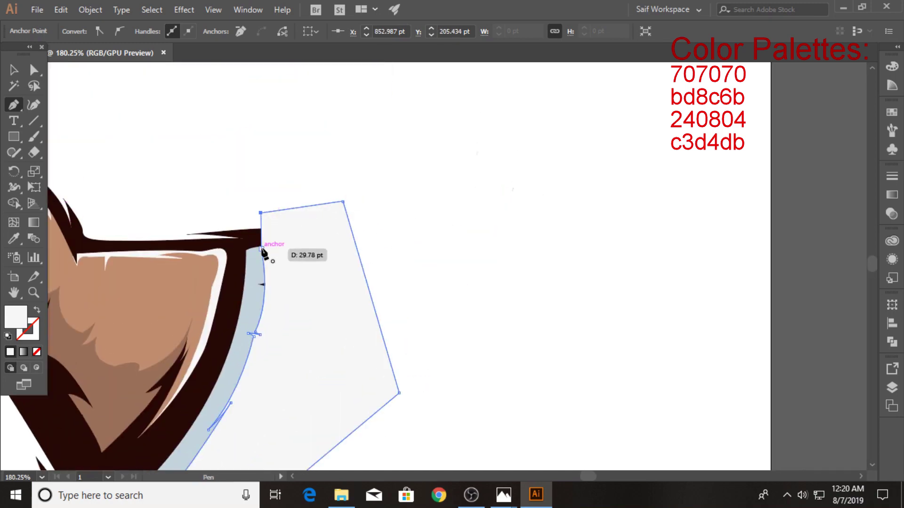
click(262, 248)
Trim the highlight to the blade edge with Shape Builder and bring the whole axe into view.
key(v)
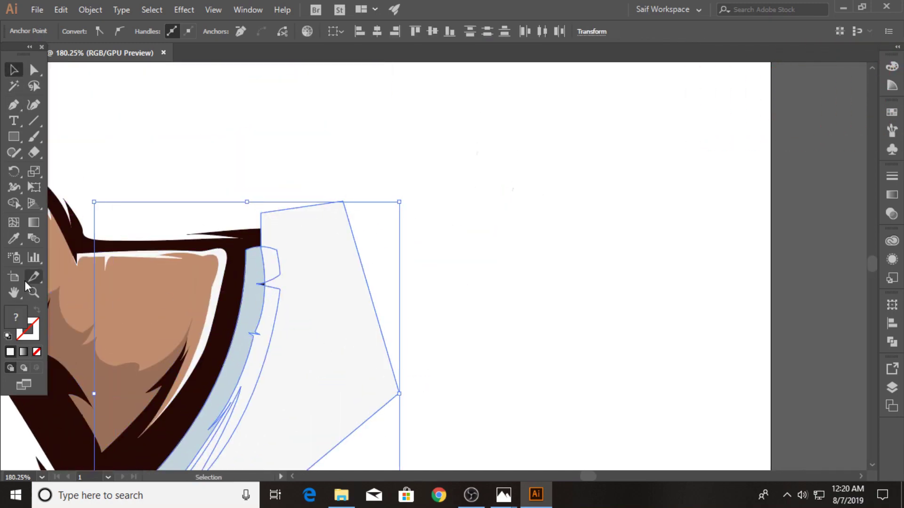
click(13, 210)
click(307, 345)
key(v)
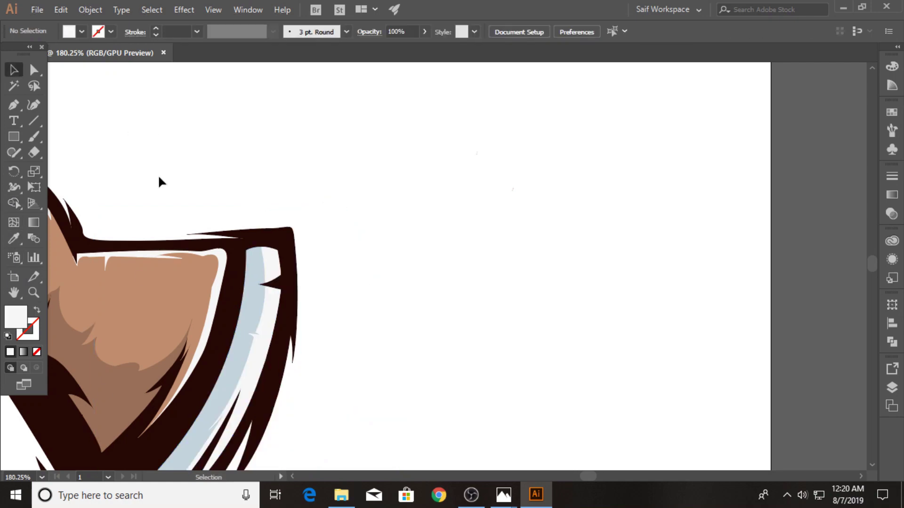
scroll(236, 273, down, 5)
drag(236, 274, 455, 227)
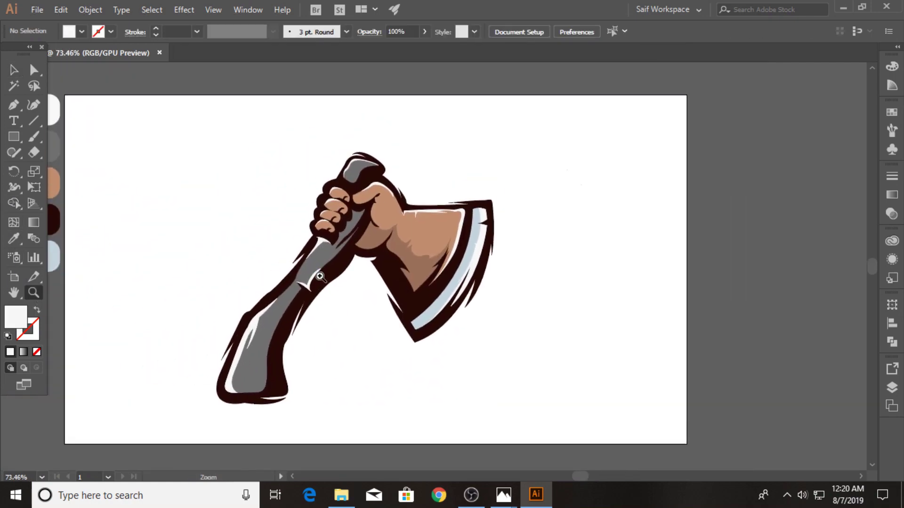
scroll(408, 280, down, 2)
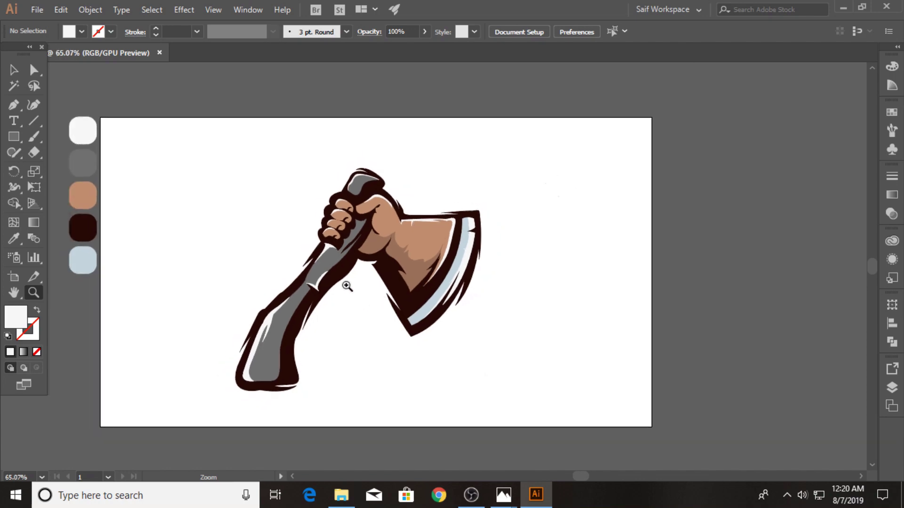